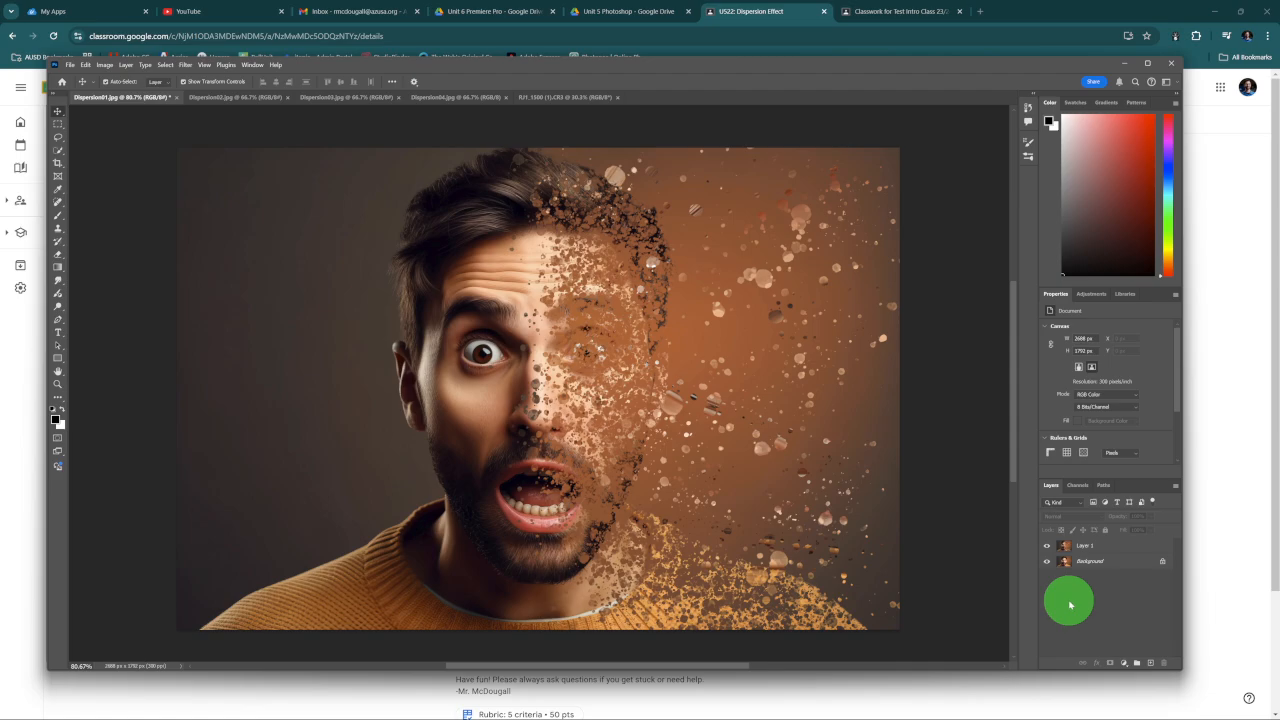
Switch to the Google Classroom assignment "U522: Dispersion Effect" and review its instructions and the attached Dispersion example image.
click(1234, 543)
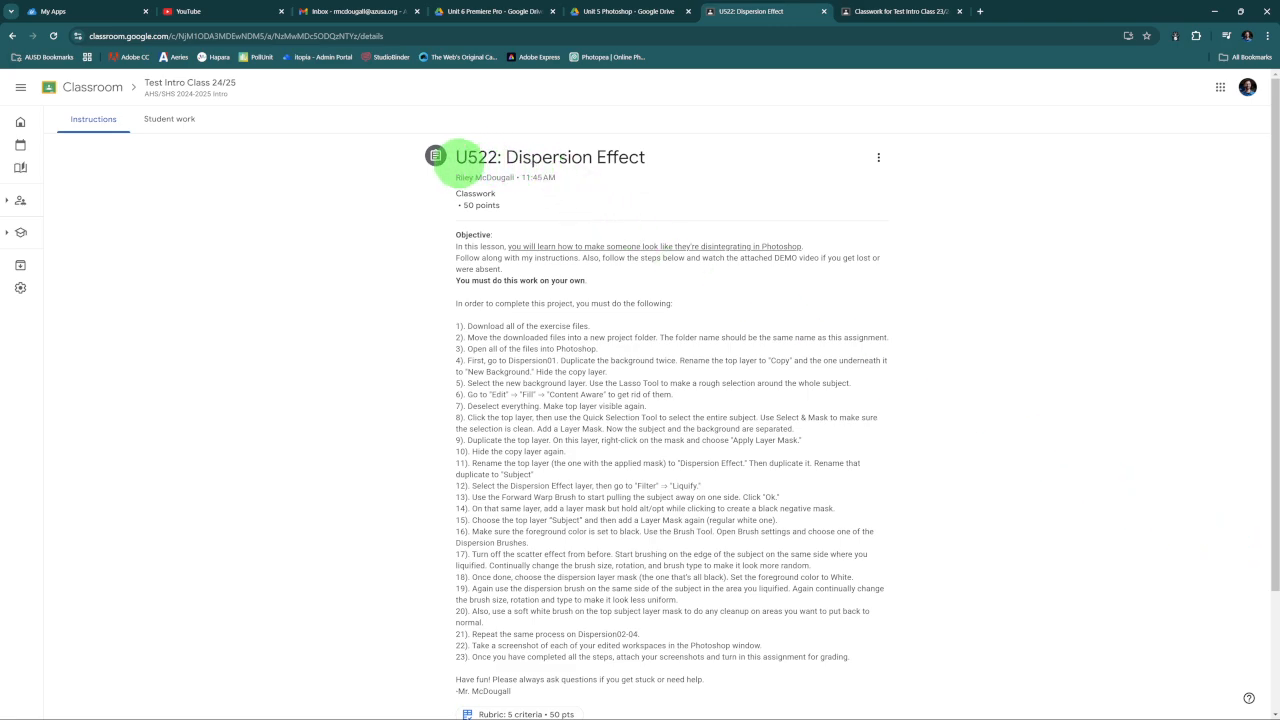
drag(462, 158, 645, 157)
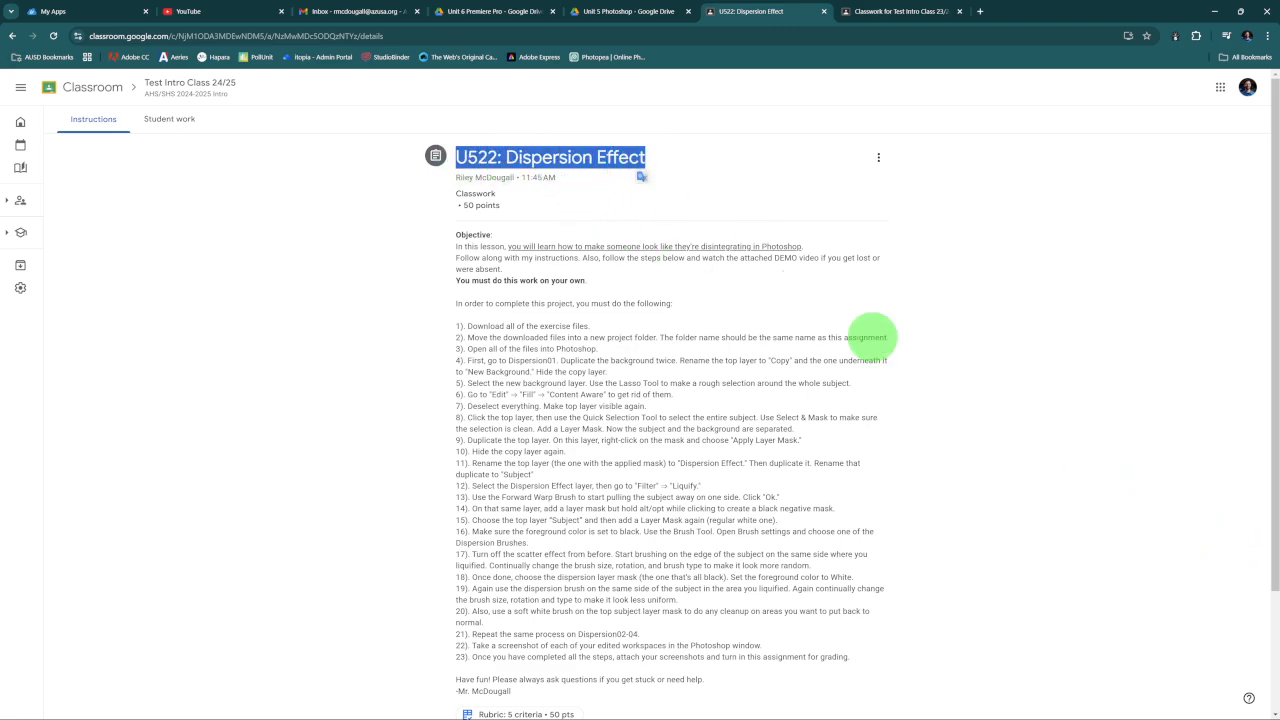
click(914, 369)
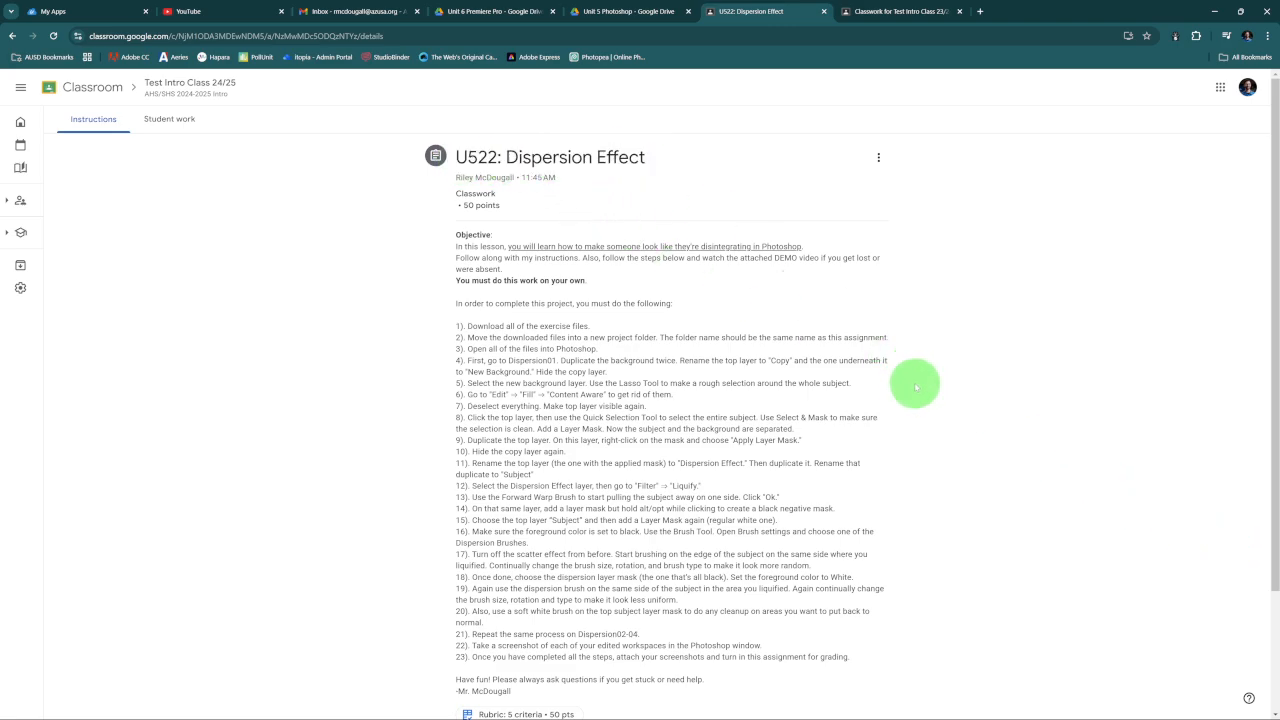
scroll(871, 357, down, 2)
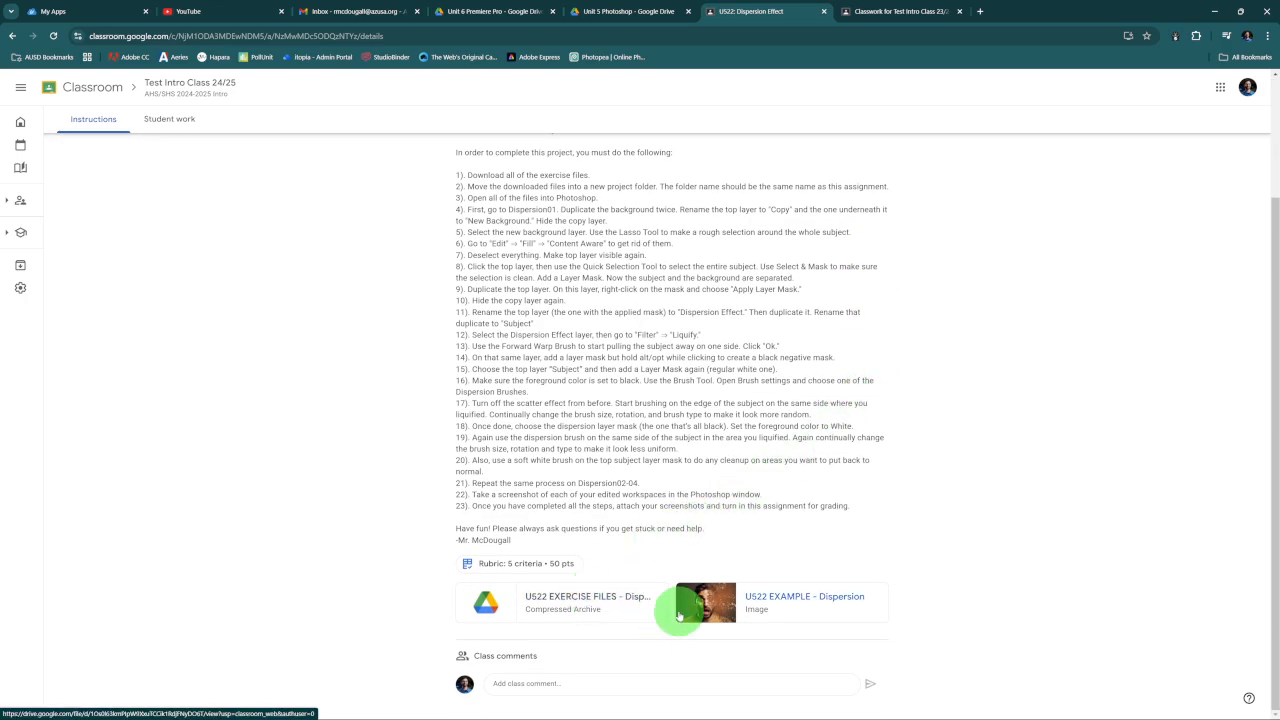
click(843, 598)
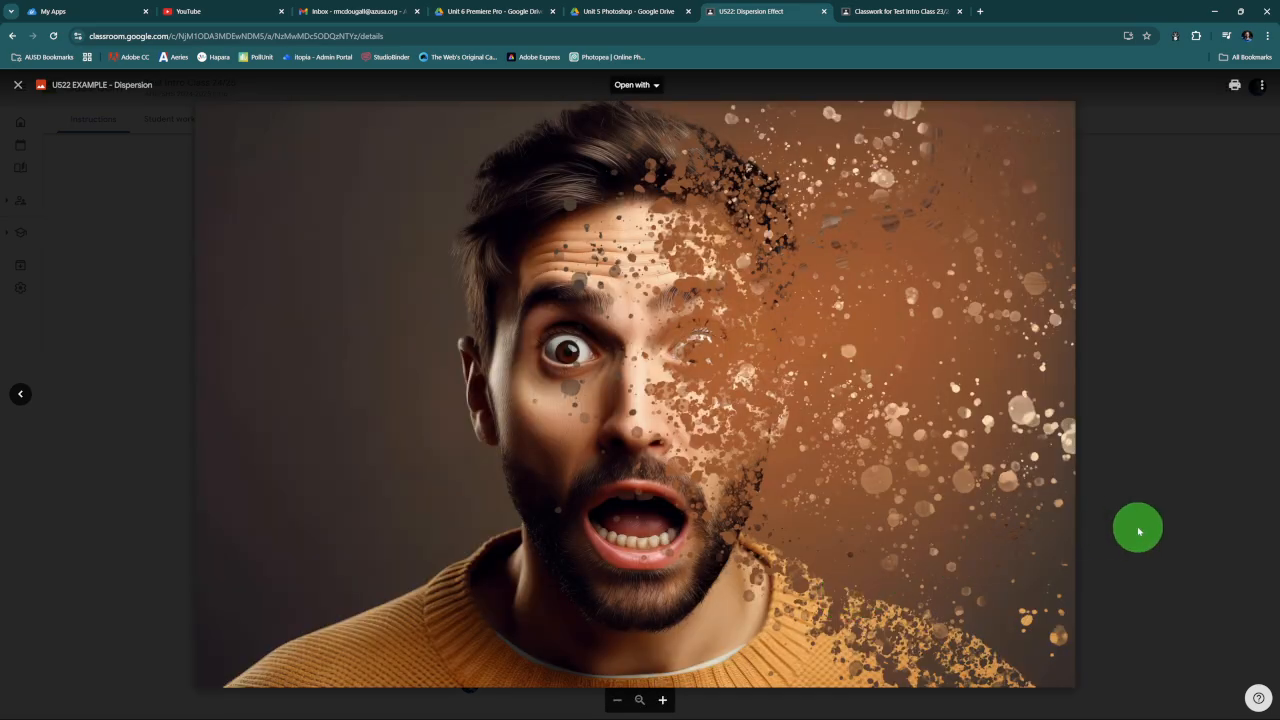
click(1138, 523)
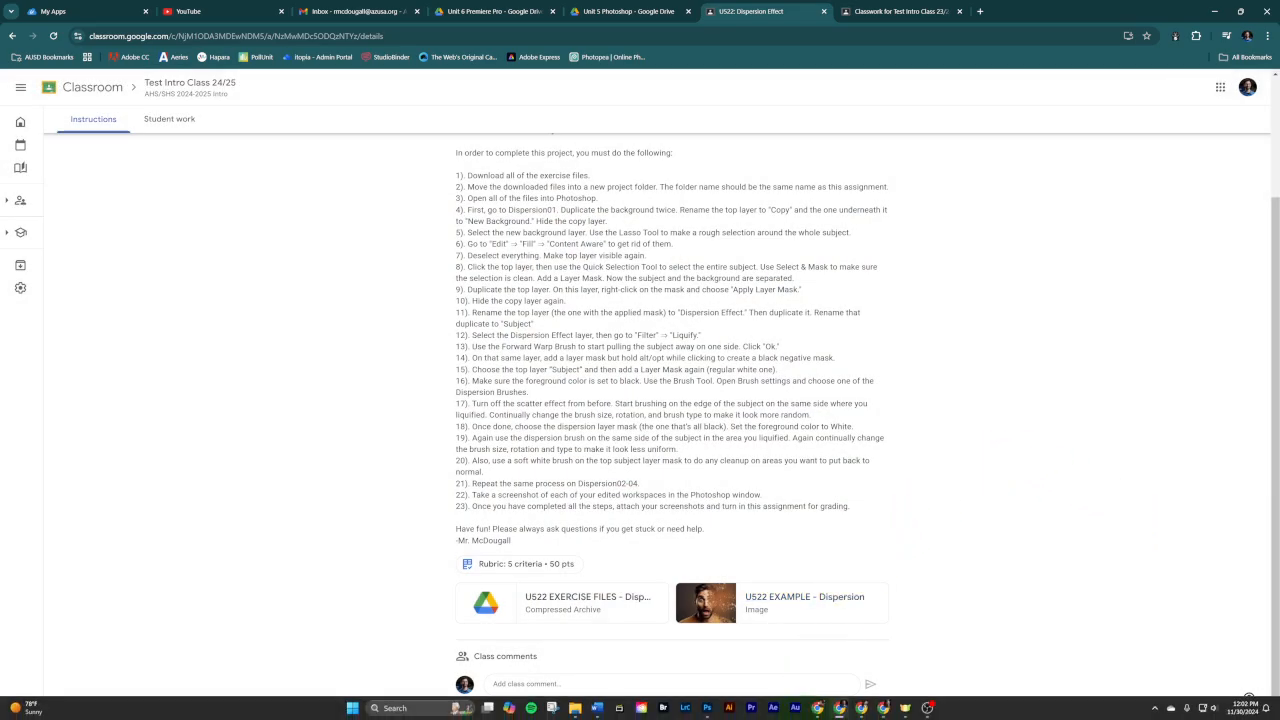
Return to Photoshop and delete the finished dispersion layer above the Background in Dispersion01.jpg.
click(795, 712)
click(940, 496)
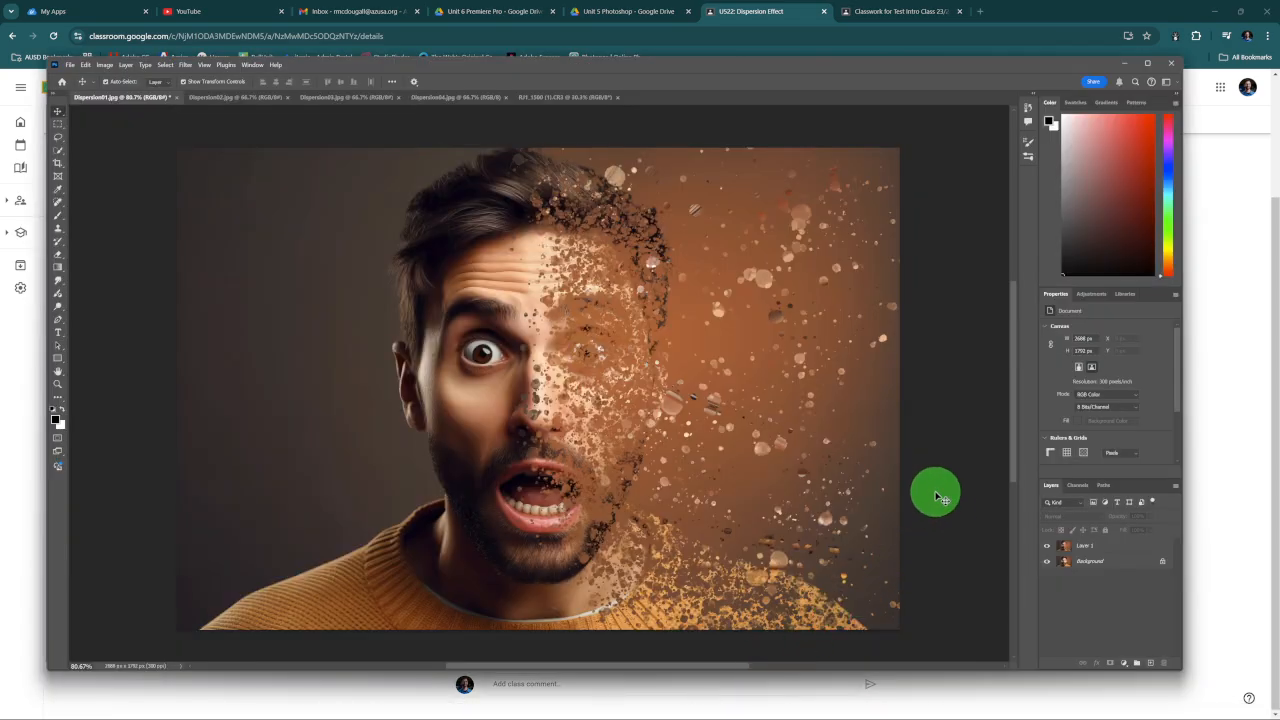
click(1095, 545)
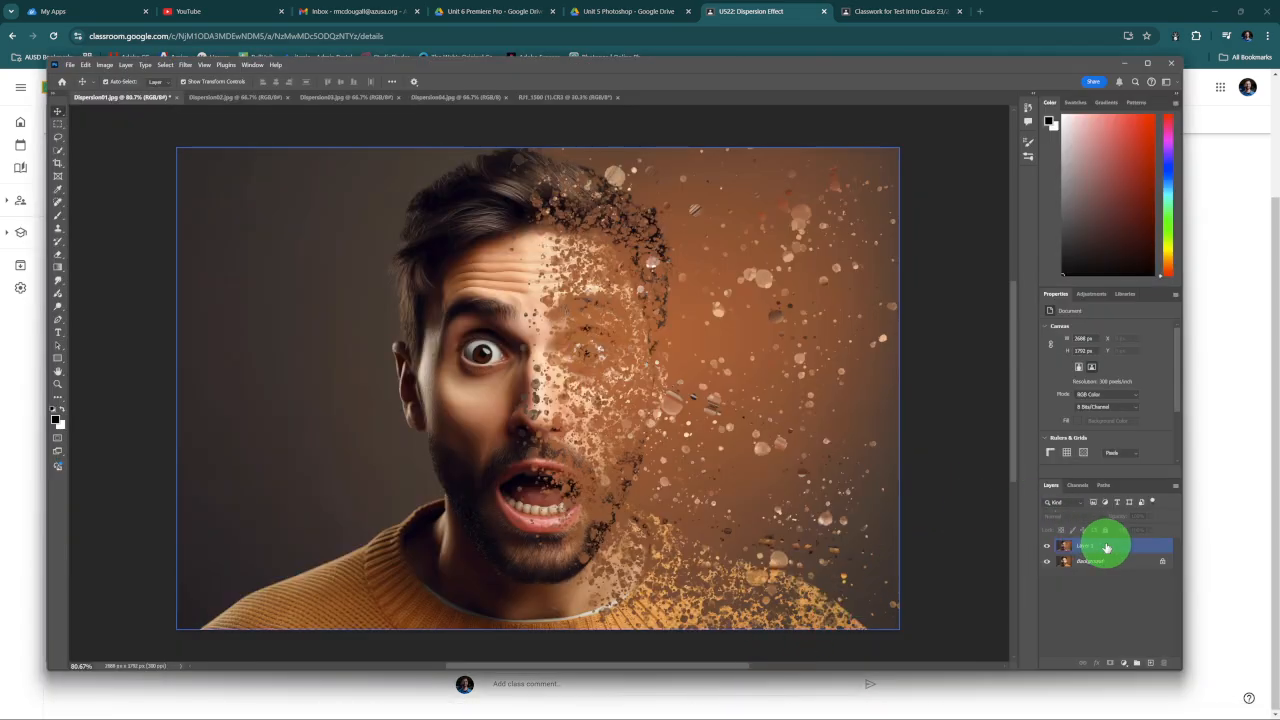
click(1163, 665)
click(614, 286)
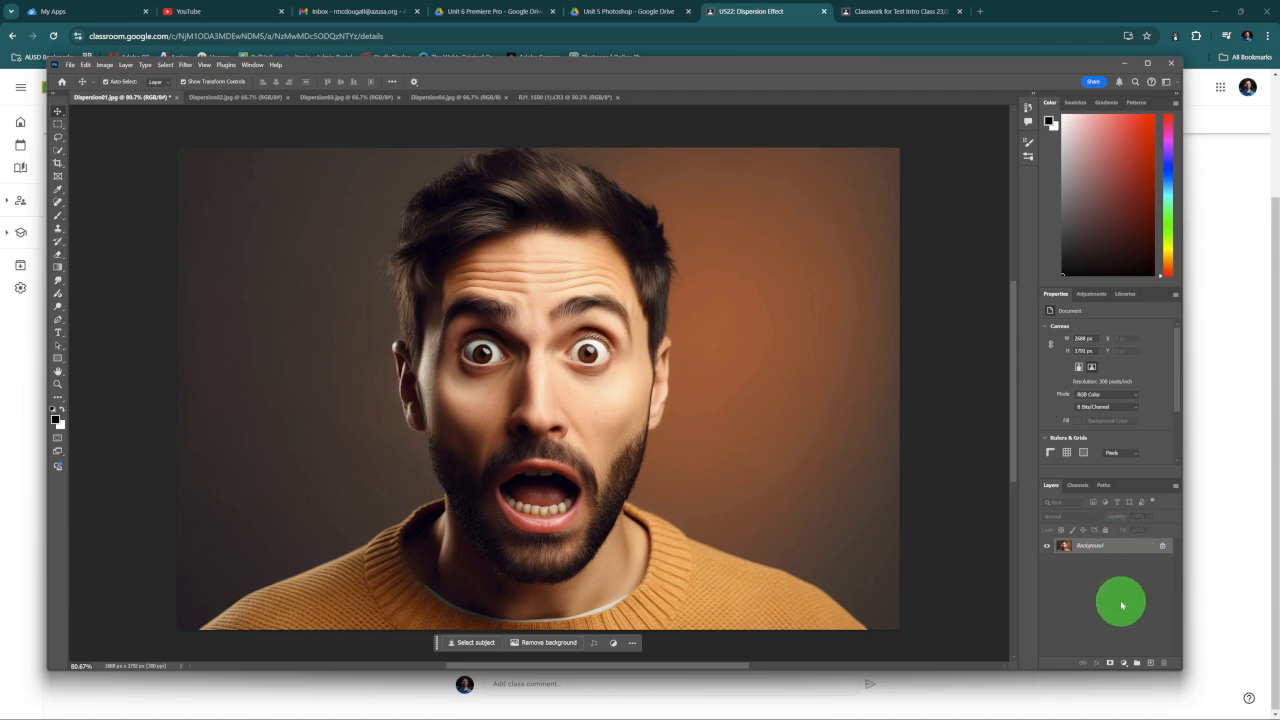
Duplicate the Background layer twice and rename the top duplicate "Copy".
key(ctrl+j)
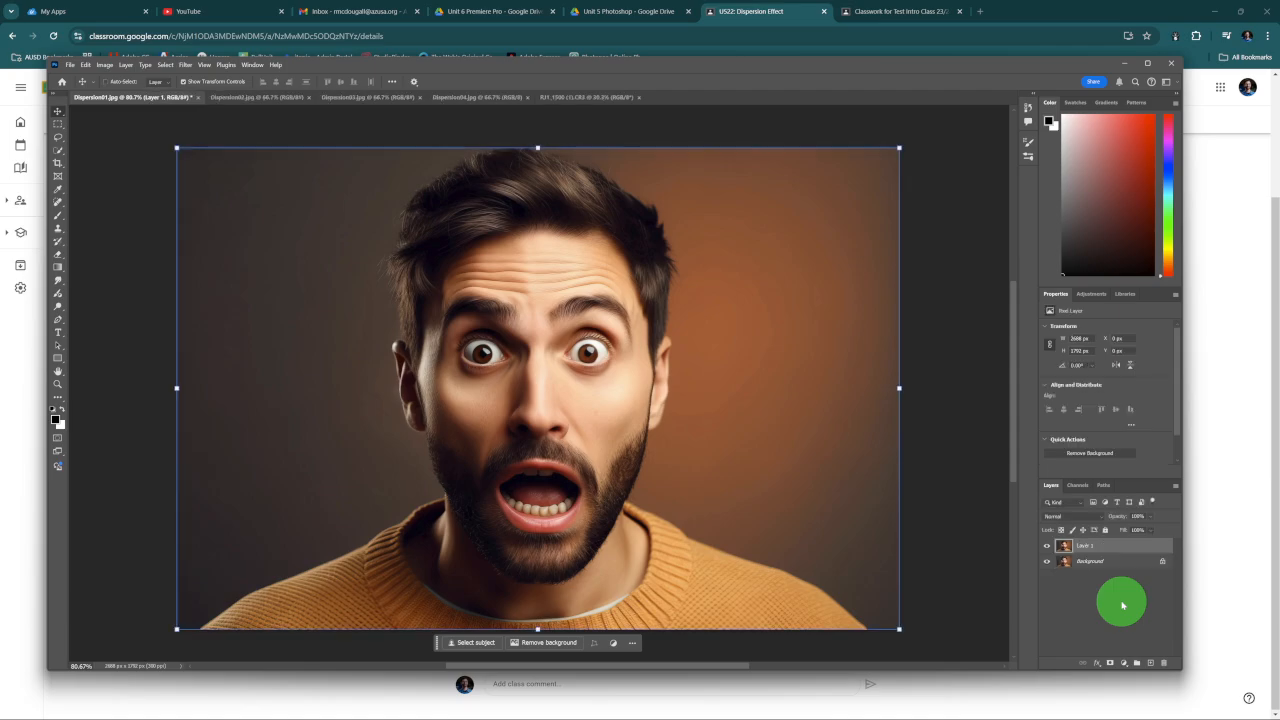
key(ctrl+j)
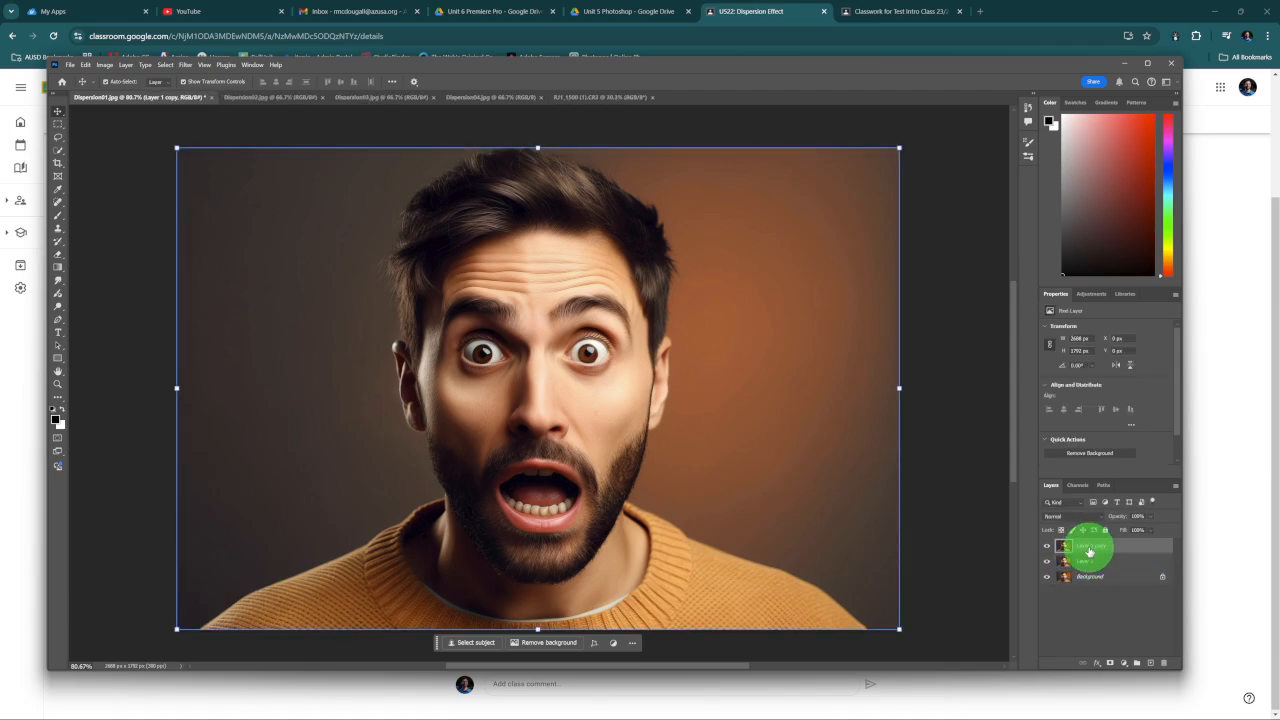
double_click(1088, 546)
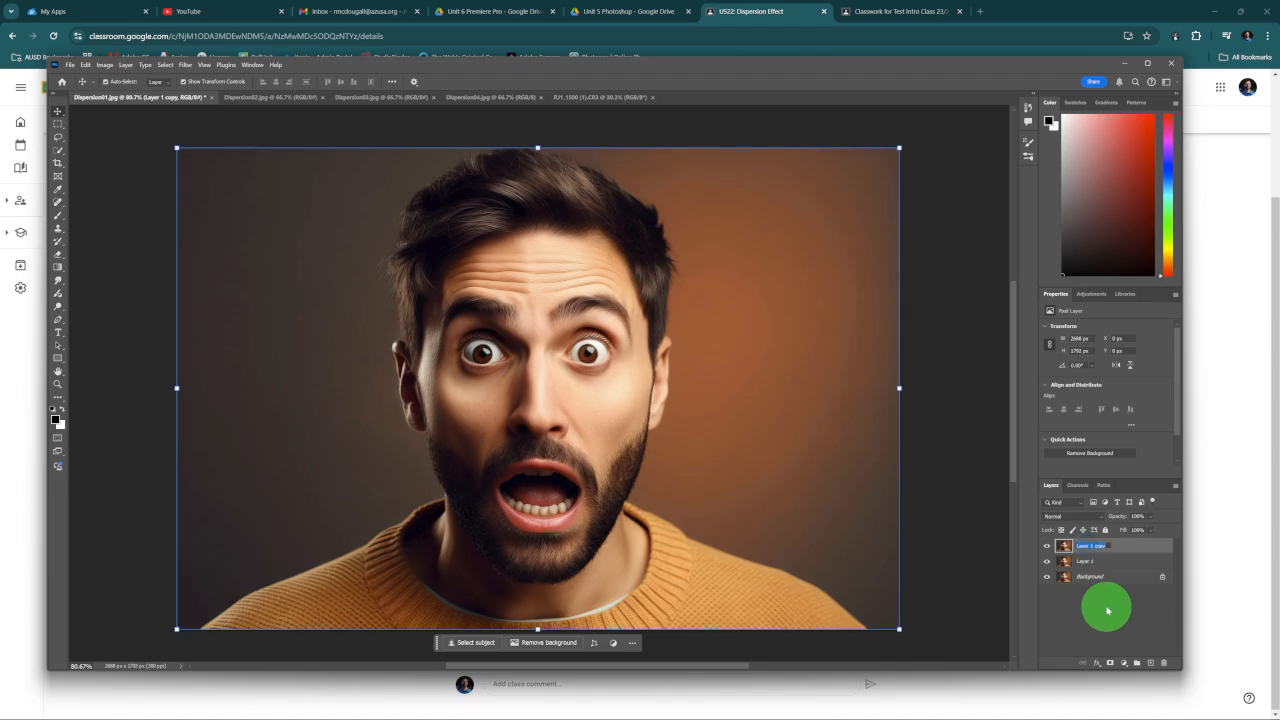
text(Copy)
key(Return)
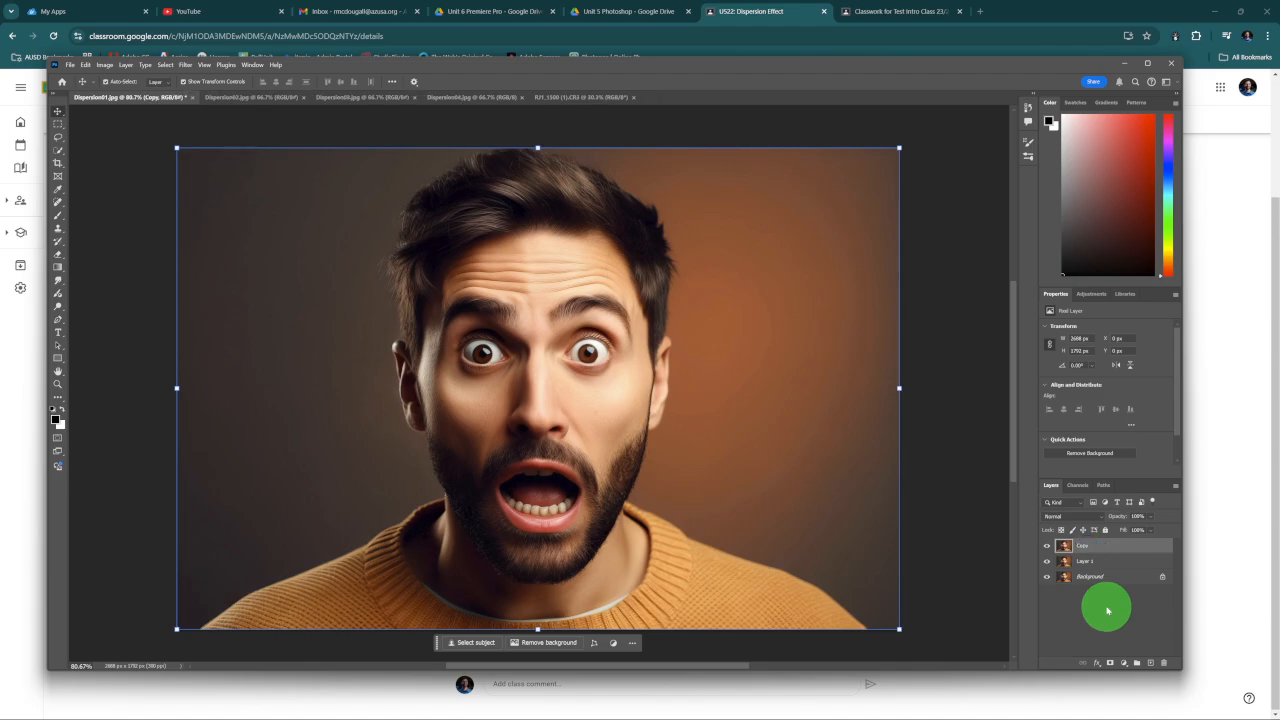
Rename the duplicate layer directly beneath Copy to "New Background".
double_click(1084, 561)
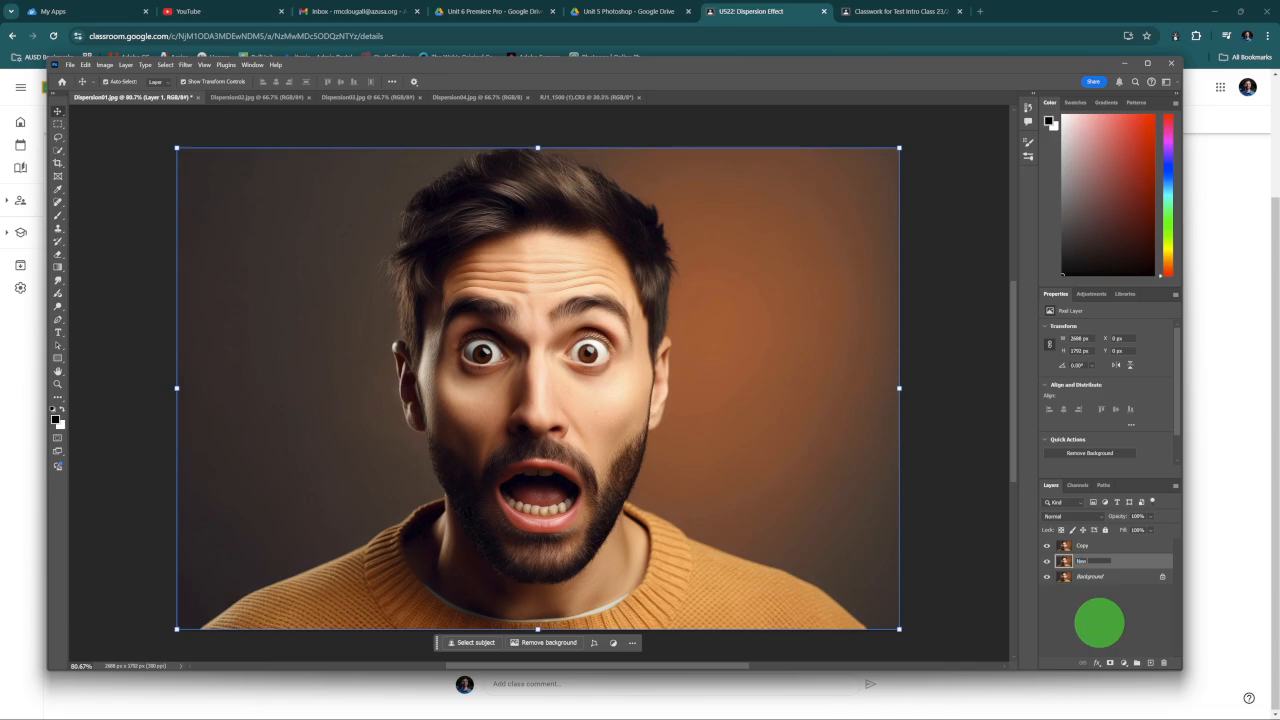
key(Return)
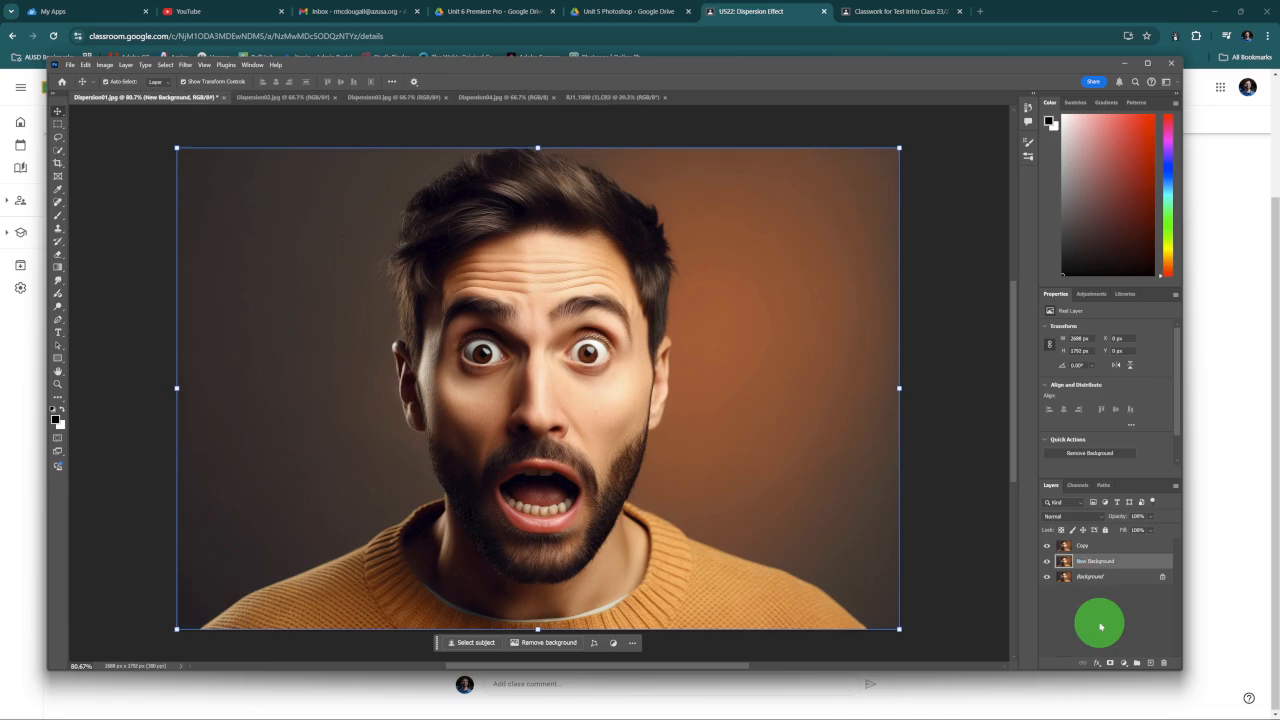
click(1100, 626)
click(1098, 560)
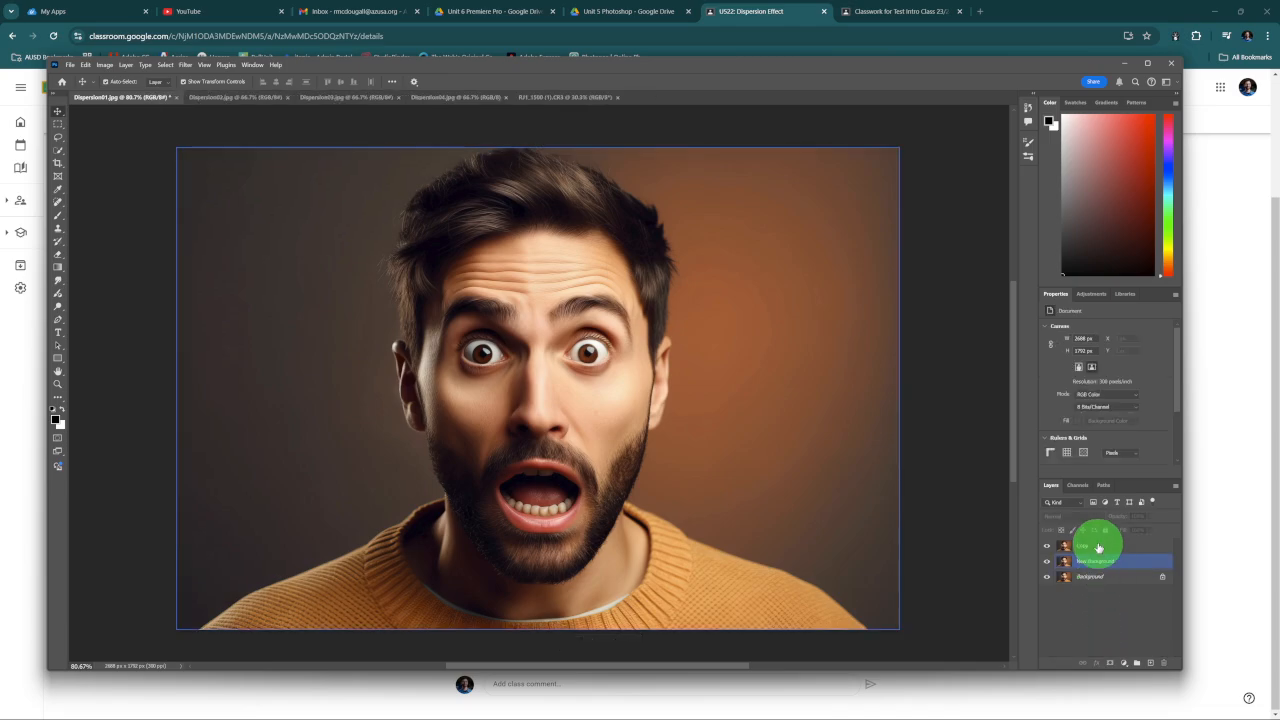
click(1100, 546)
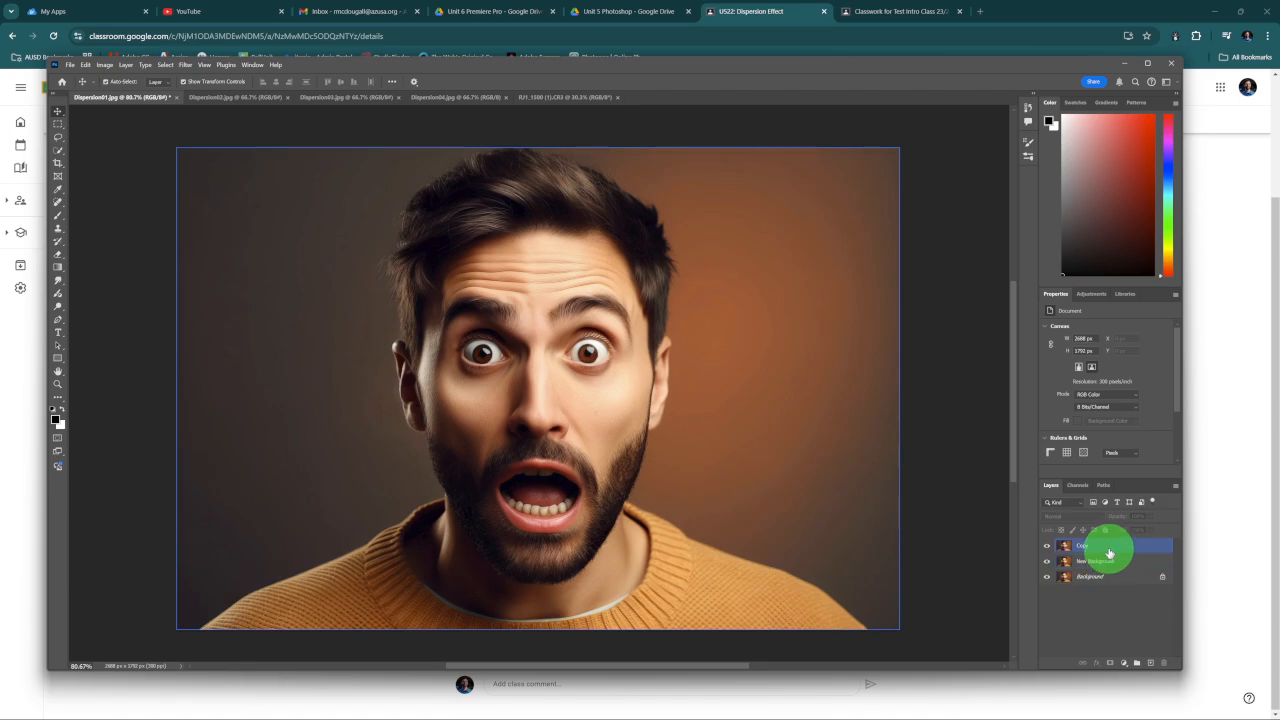
click(1109, 588)
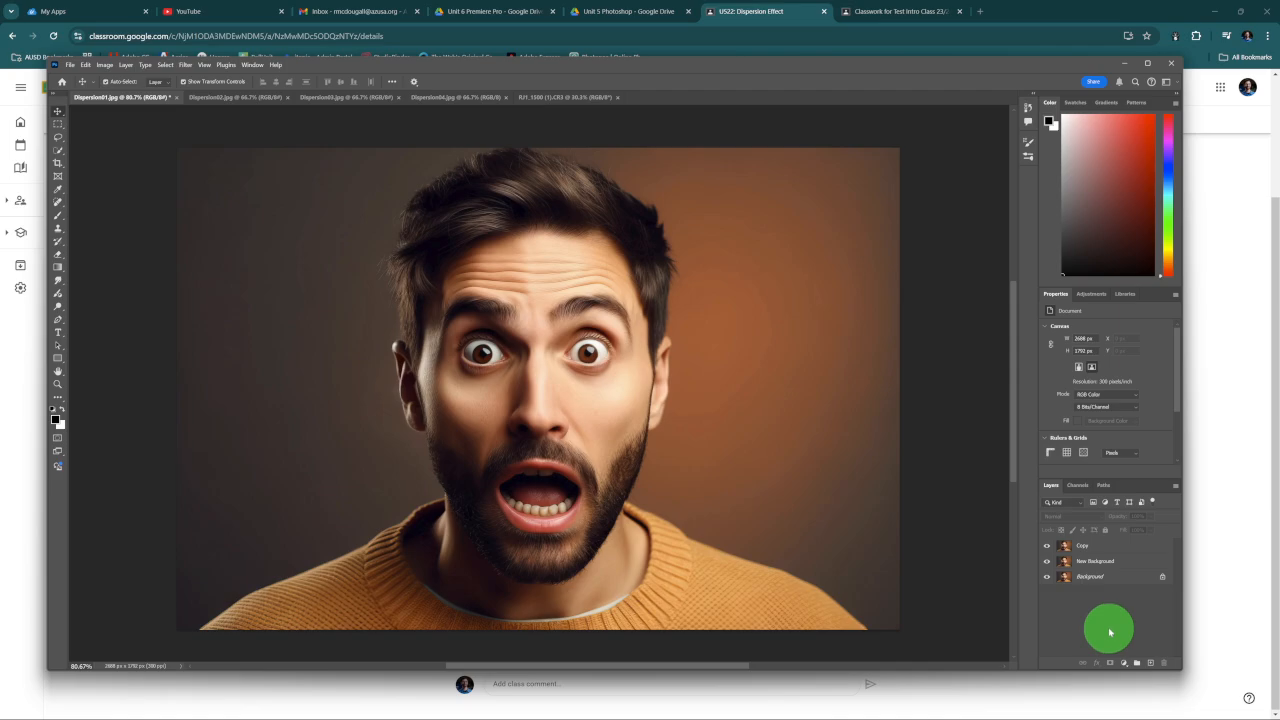
click(1106, 548)
click(1106, 562)
click(1107, 604)
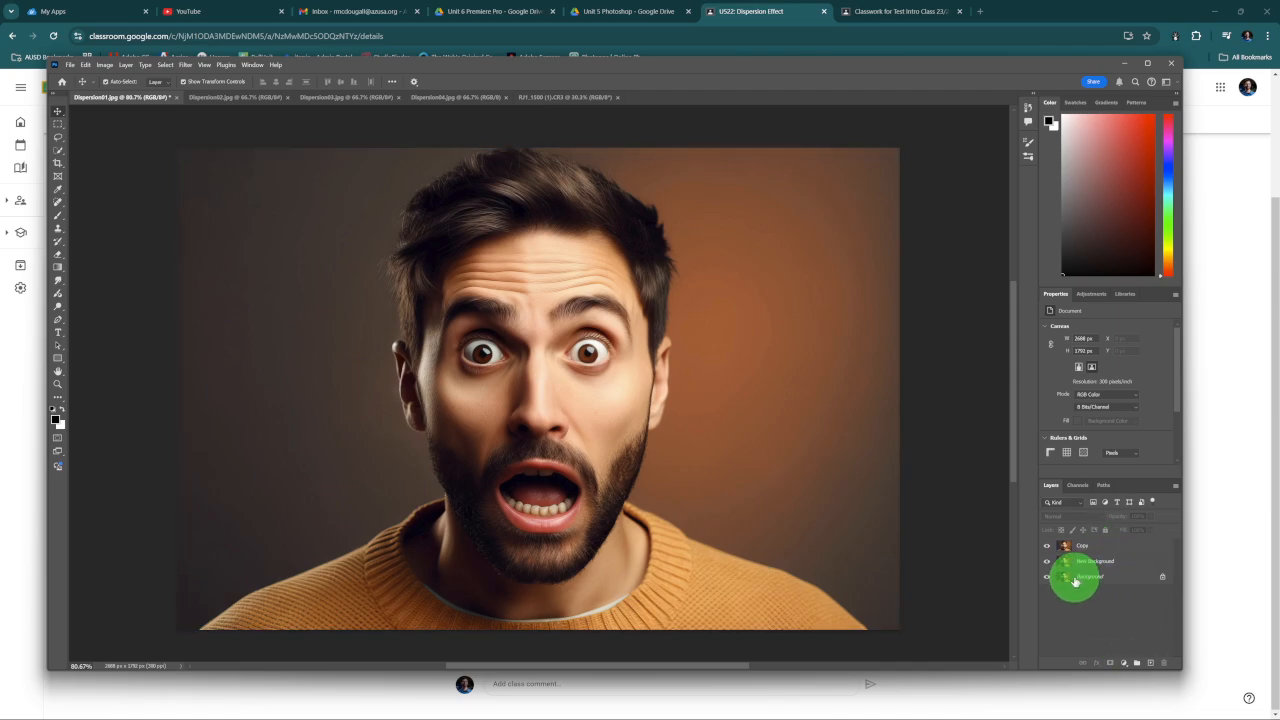
Hide the Copy layer and make the New Background layer active.
click(1046, 548)
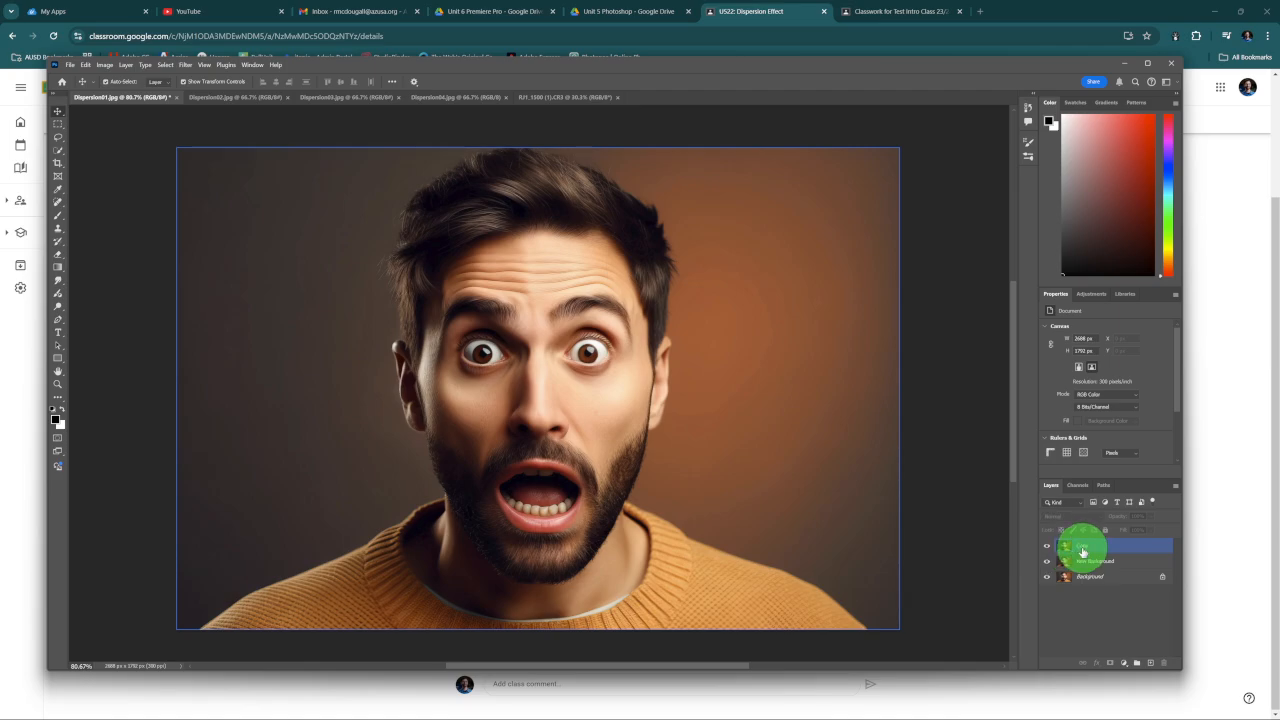
click(1046, 548)
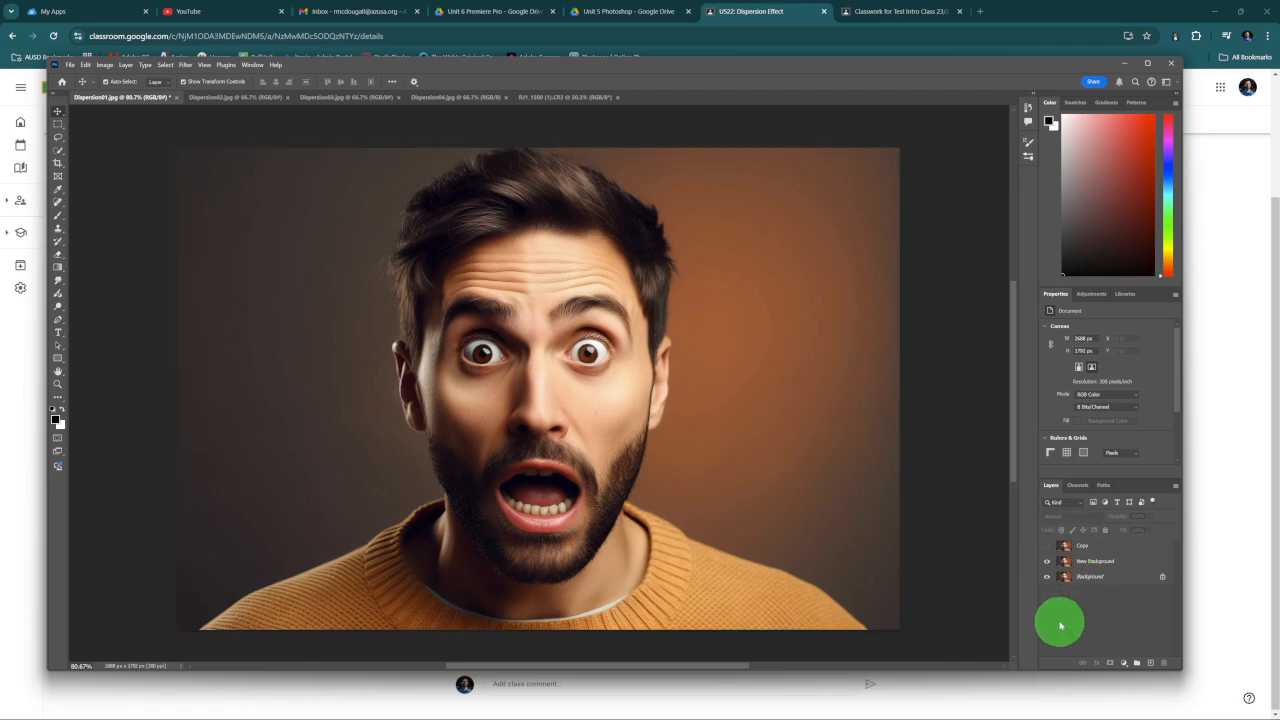
click(1062, 560)
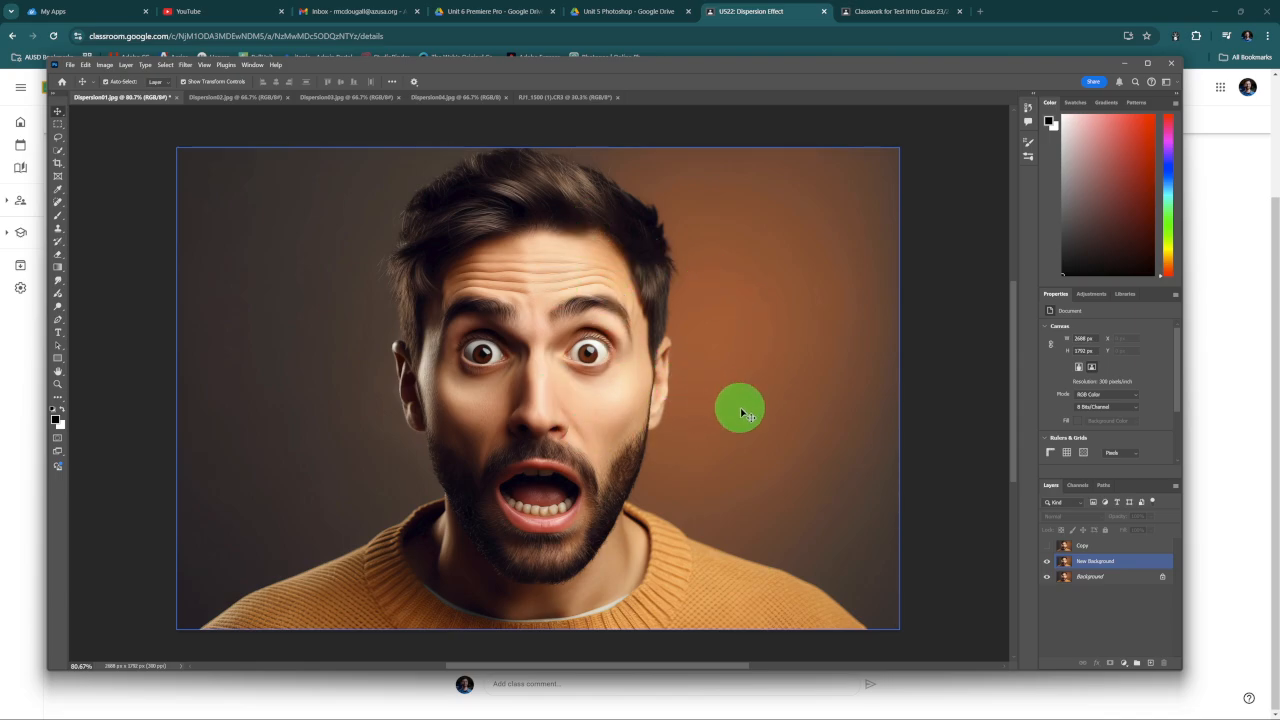
click(923, 513)
click(1117, 564)
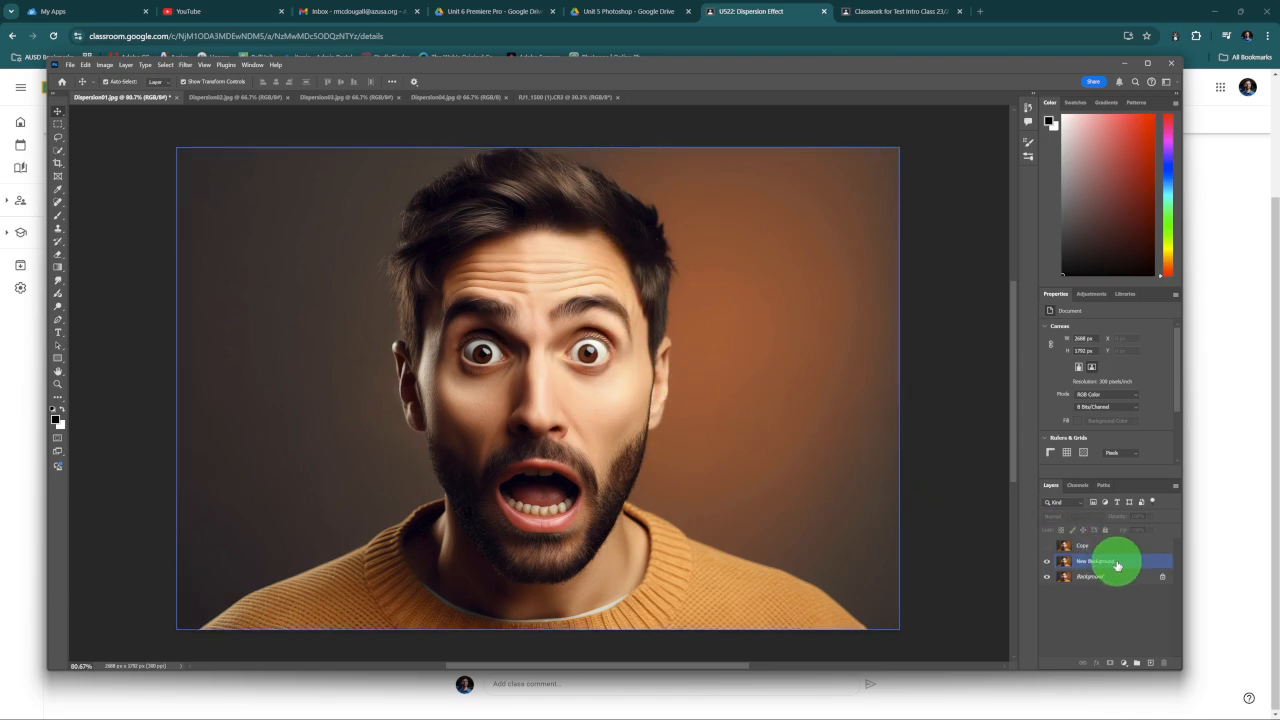
click(1117, 564)
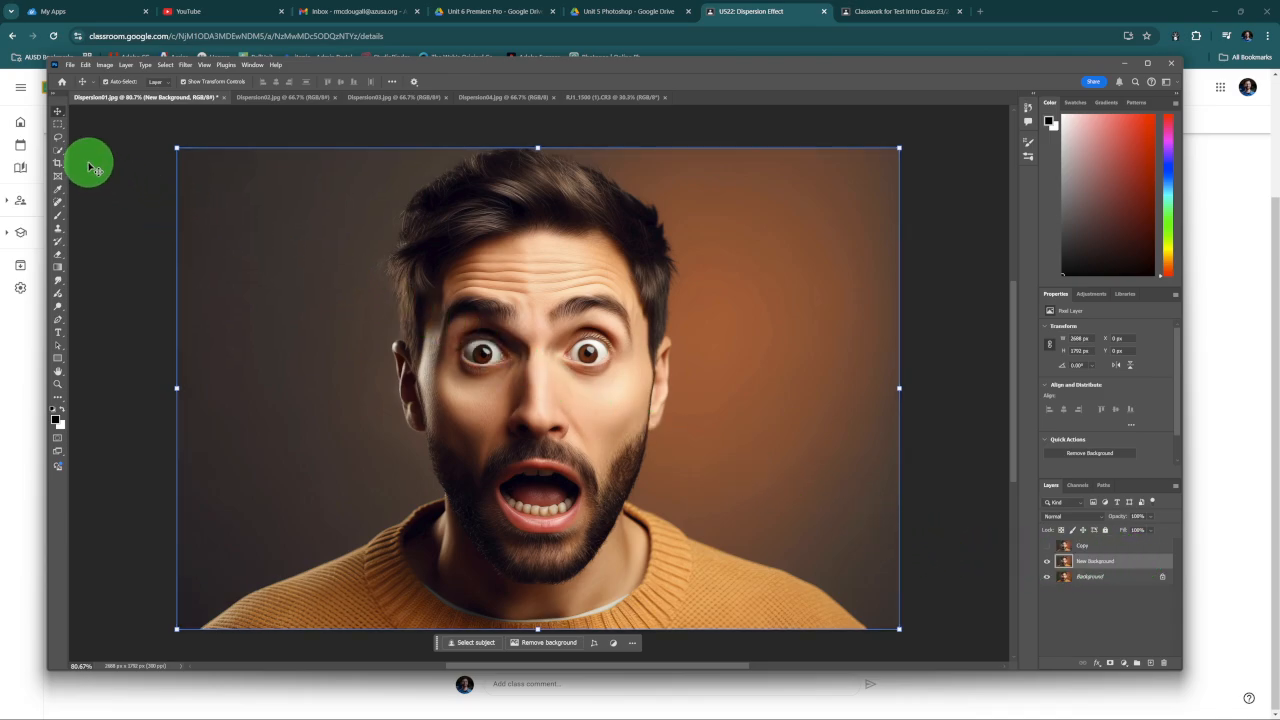
Draw a rough Lasso selection around the whole man on the New Background layer, leaving a margin around his head and shoulders.
click(60, 140)
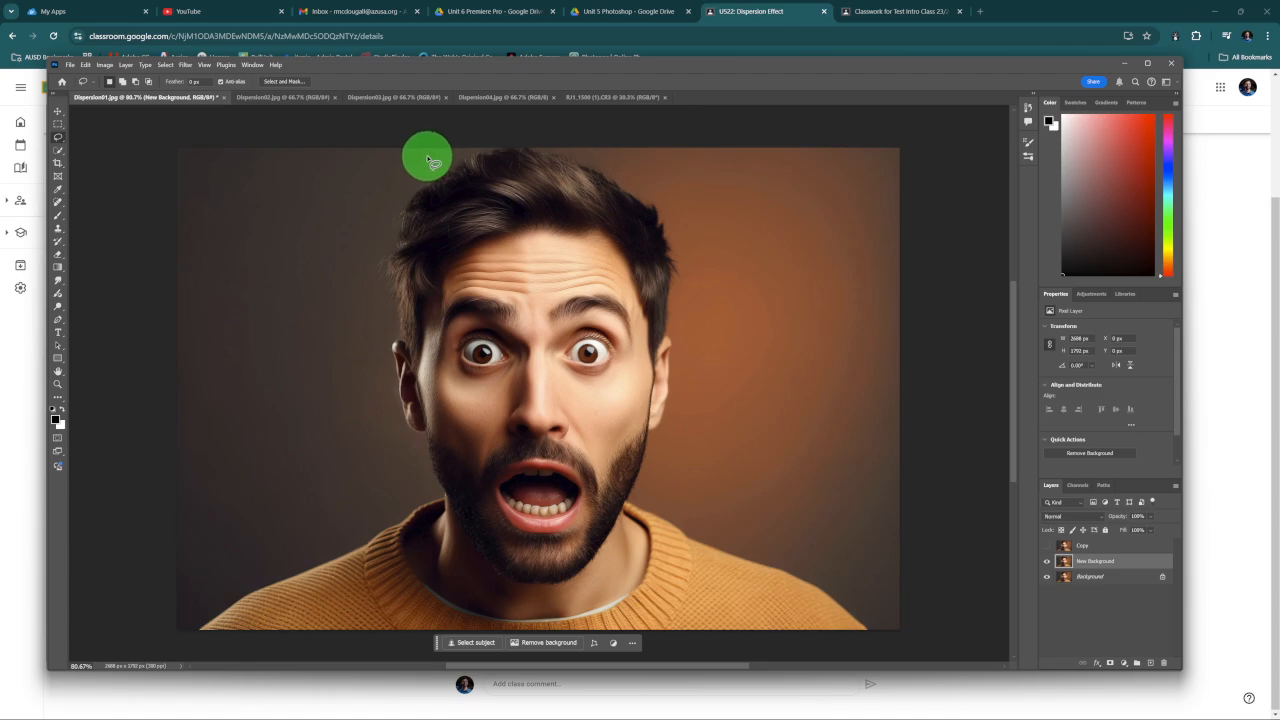
mouse_move(430, 160)
mouse_down()
mouse_move(380, 230)
mouse_move(355, 389)
mouse_move(324, 456)
mouse_move(234, 547)
mouse_move(200, 611)
mouse_up()
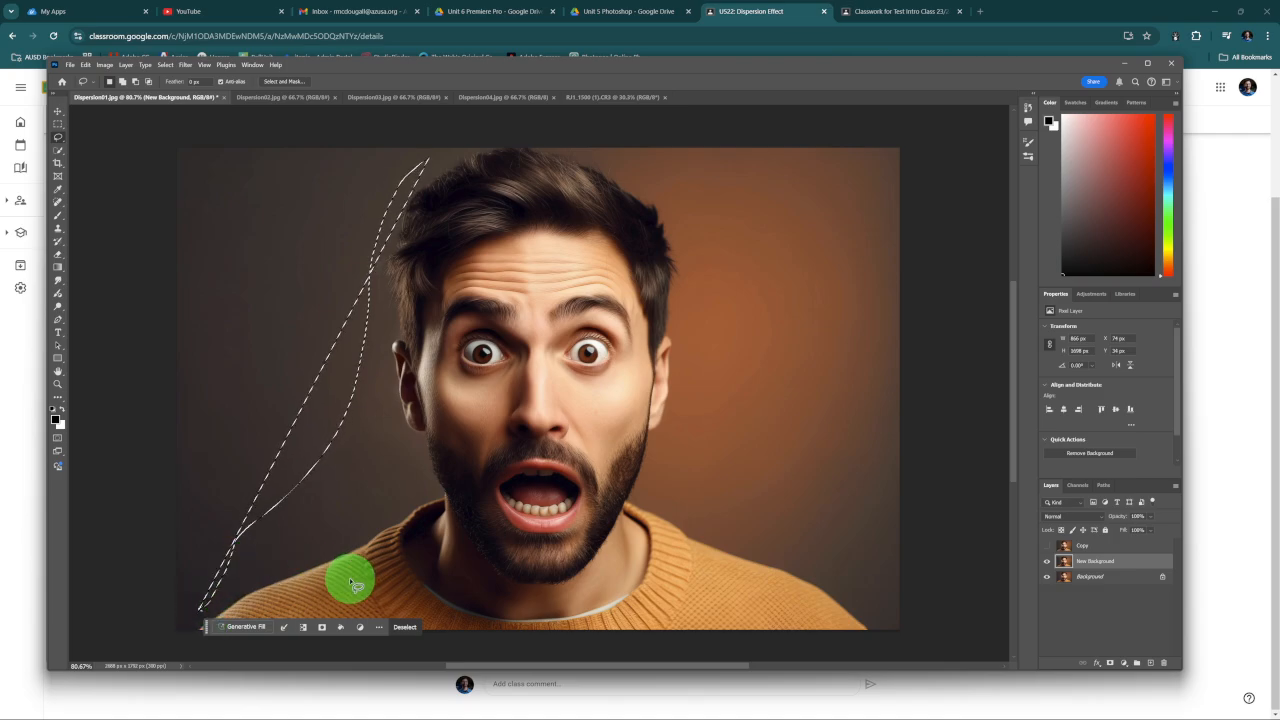
click(405, 627)
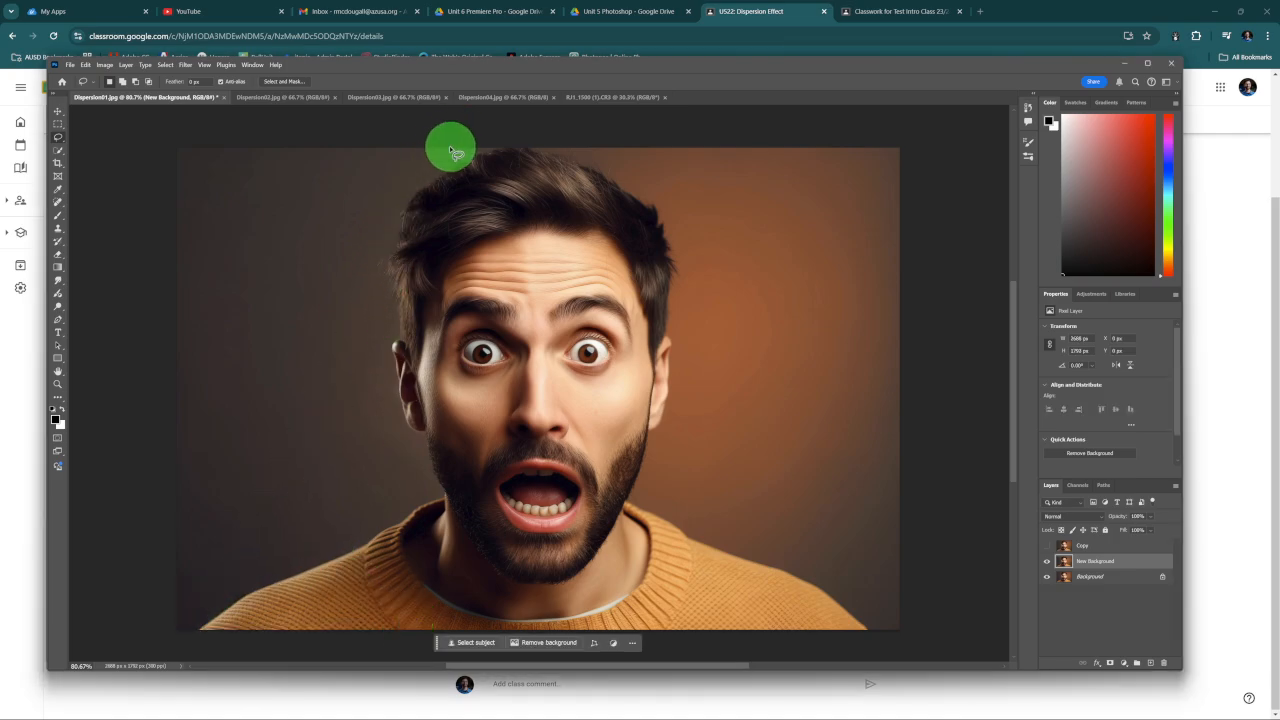
mouse_move(447, 156)
mouse_down()
mouse_move(344, 267)
mouse_move(321, 378)
mouse_move(354, 456)
mouse_move(312, 513)
mouse_move(223, 568)
mouse_move(178, 614)
mouse_move(171, 644)
mouse_move(834, 662)
mouse_move(893, 650)
mouse_move(869, 590)
mouse_move(722, 479)
mouse_move(710, 282)
mouse_move(688, 203)
mouse_move(602, 139)
mouse_move(506, 123)
mouse_move(447, 152)
mouse_up()
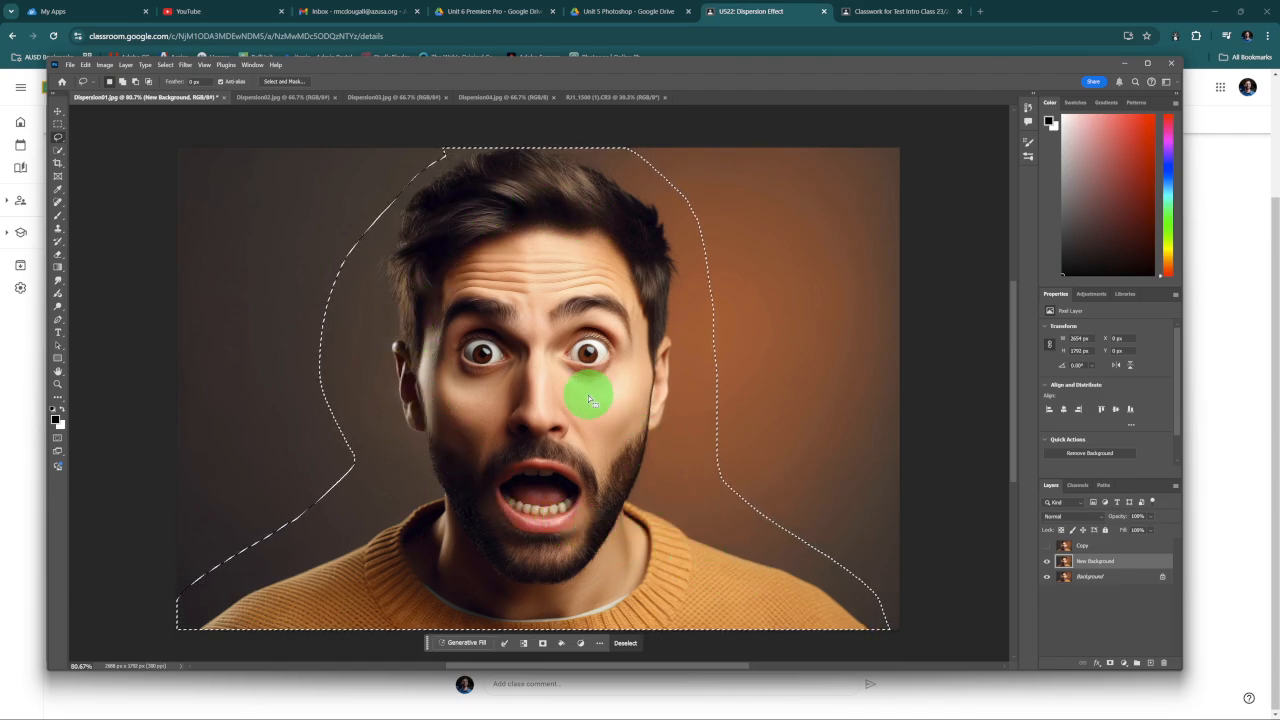
right_click(59, 140)
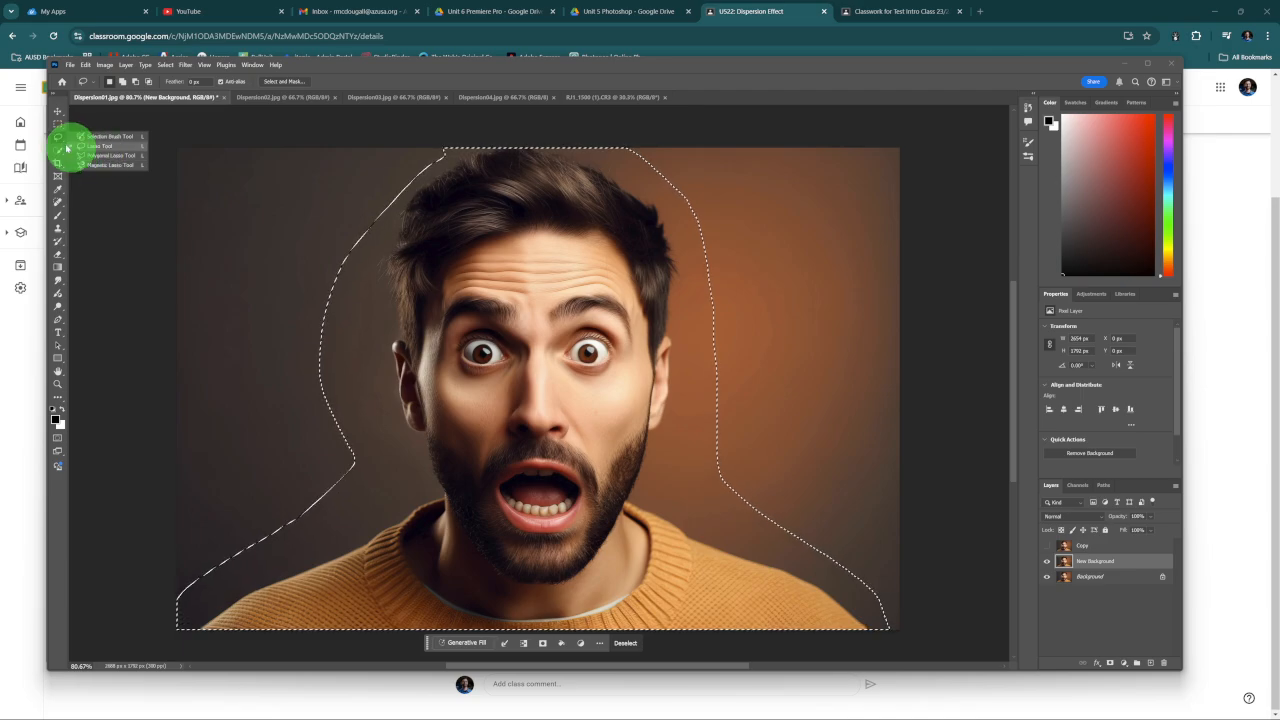
click(59, 136)
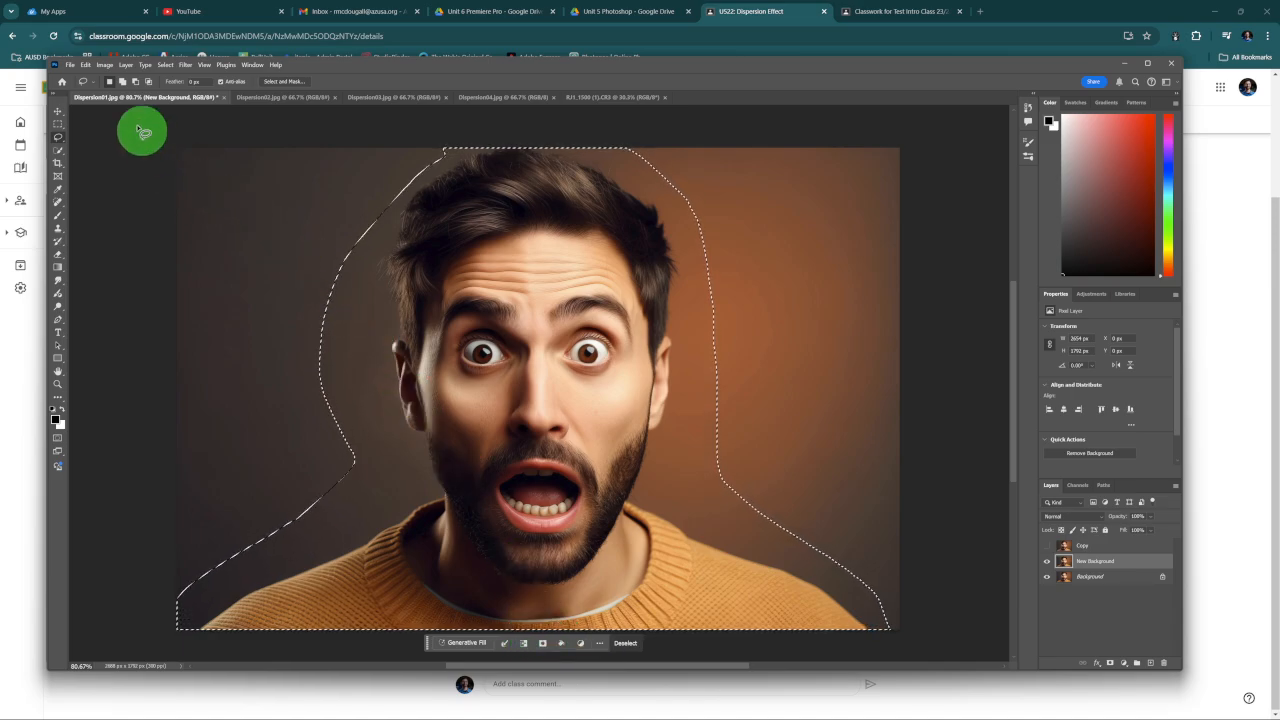
Fill the selected area with Content-Aware contents to remove the man from the New Background layer, and clear the selection.
click(85, 64)
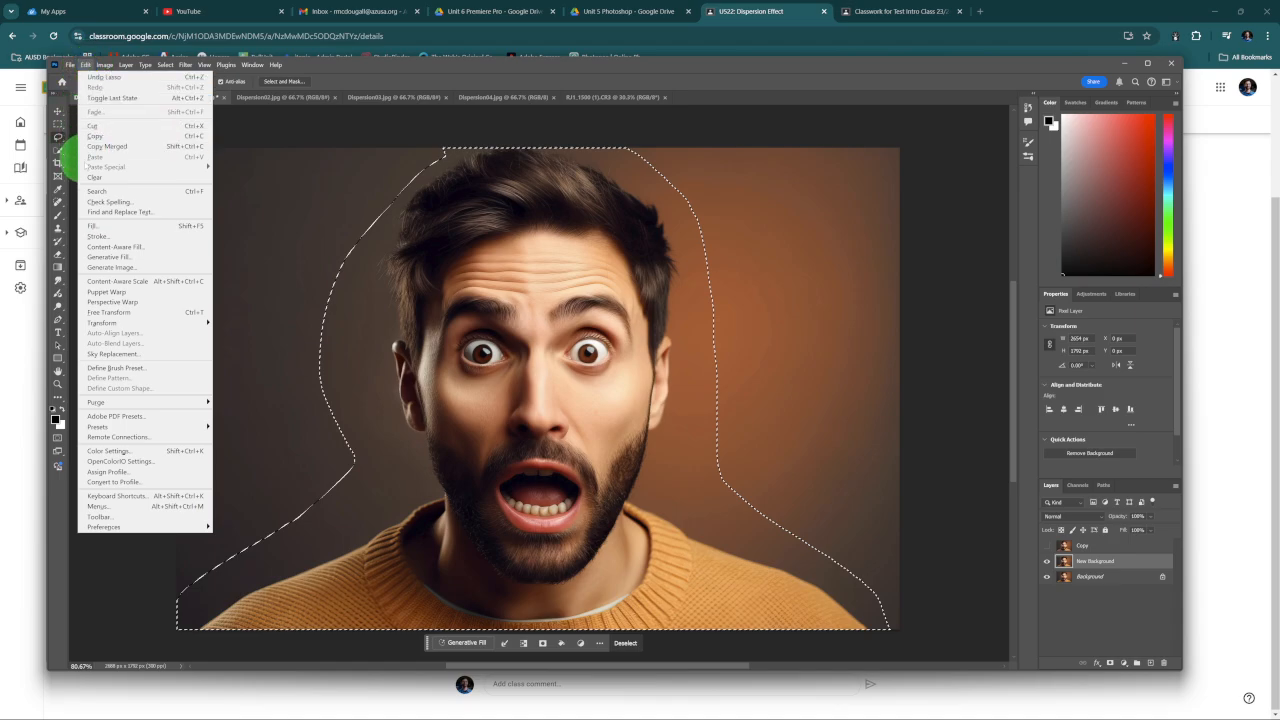
click(100, 225)
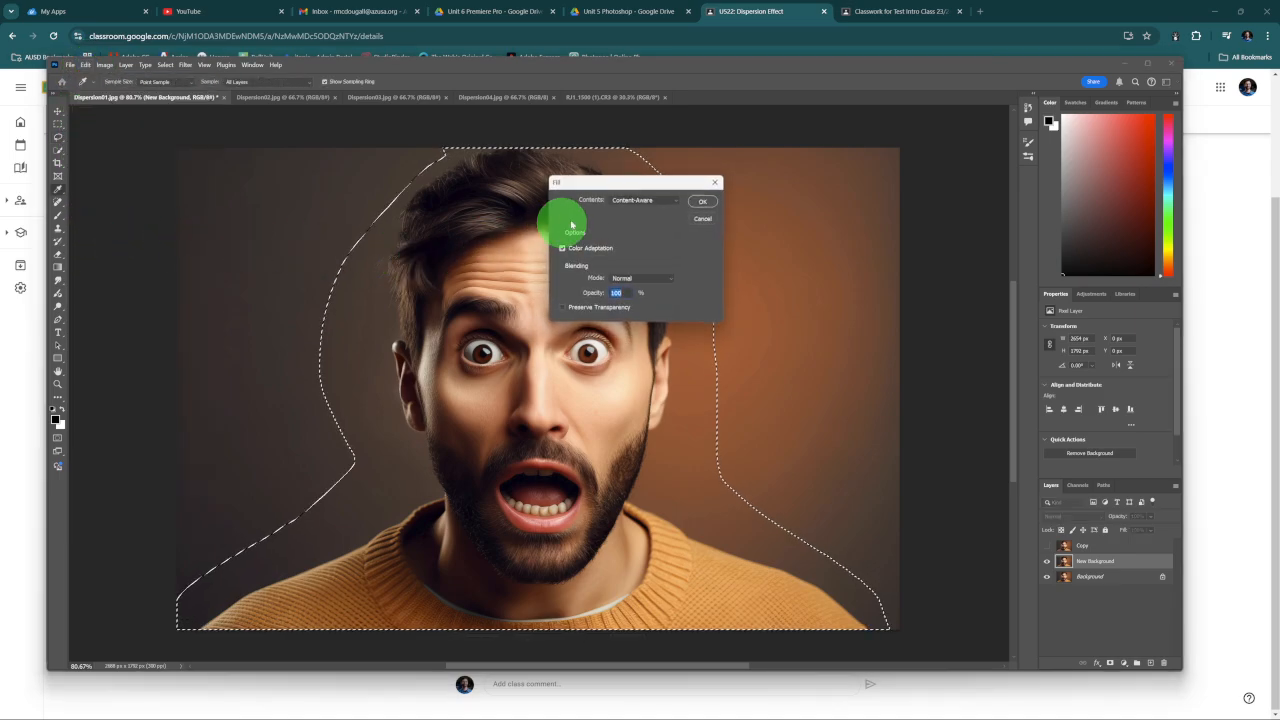
click(634, 200)
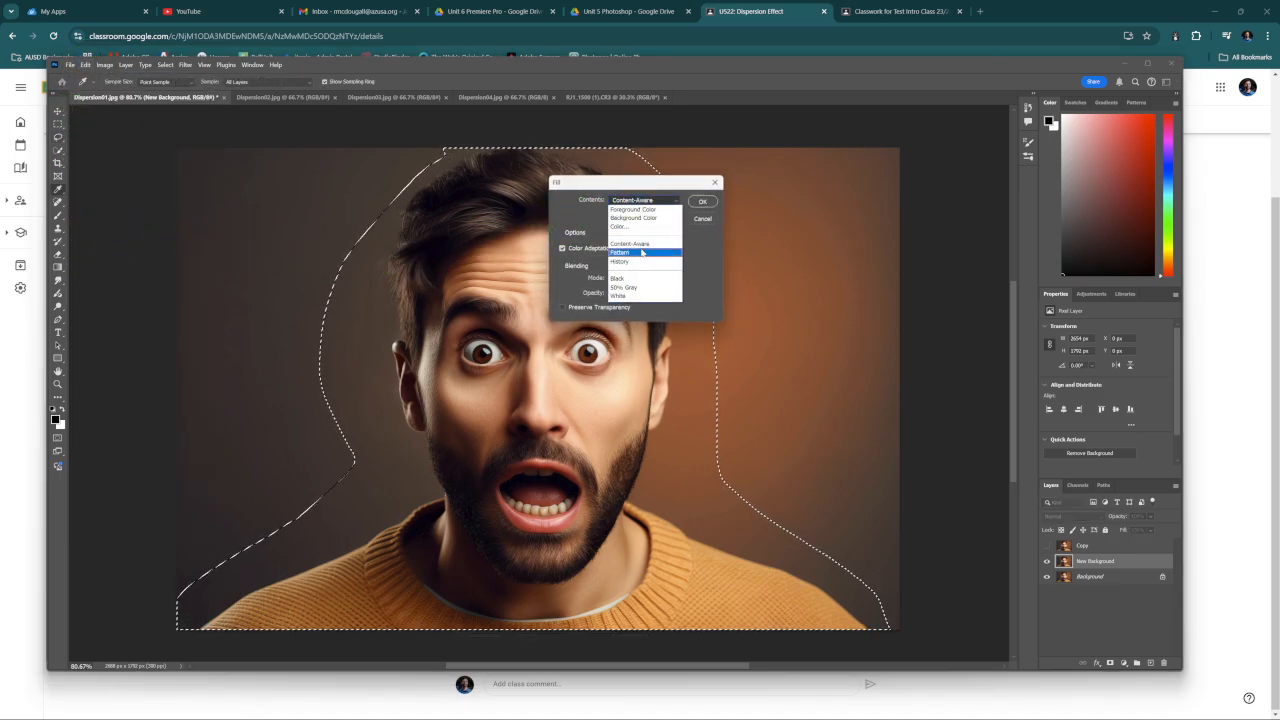
click(641, 244)
click(700, 201)
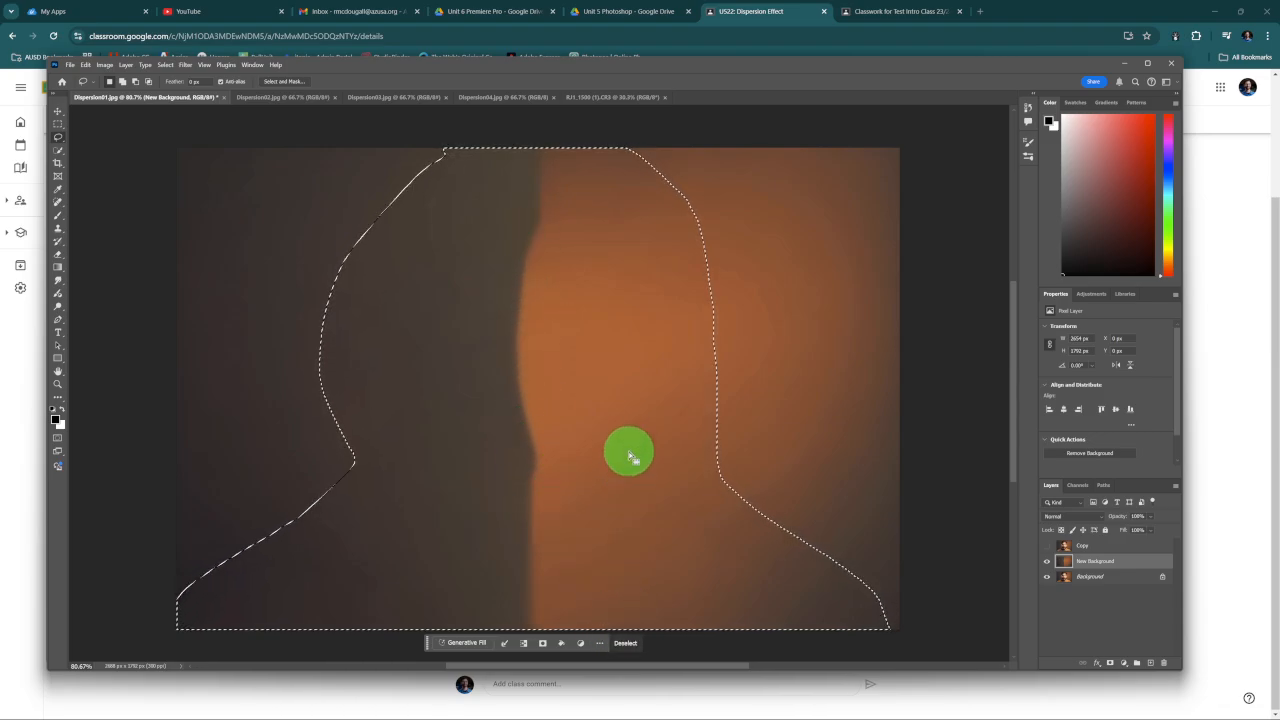
key(ctrl+d)
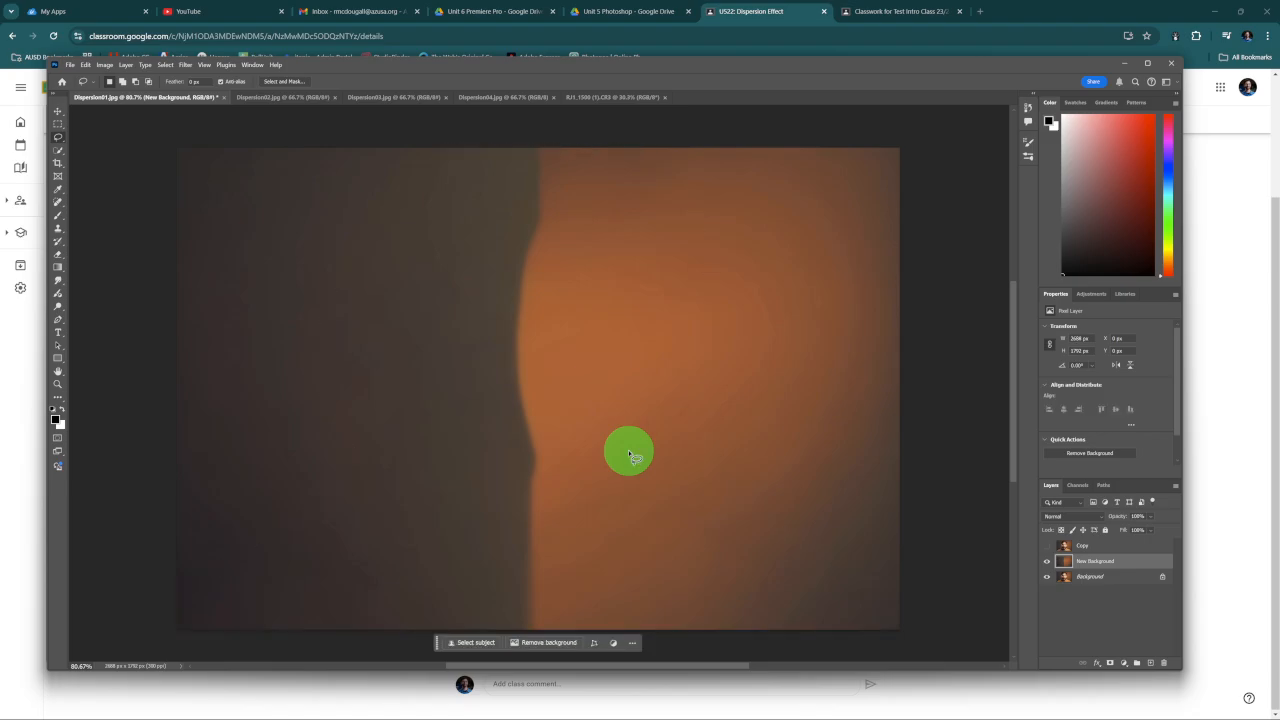
Make the Copy layer active and visible again.
click(1047, 546)
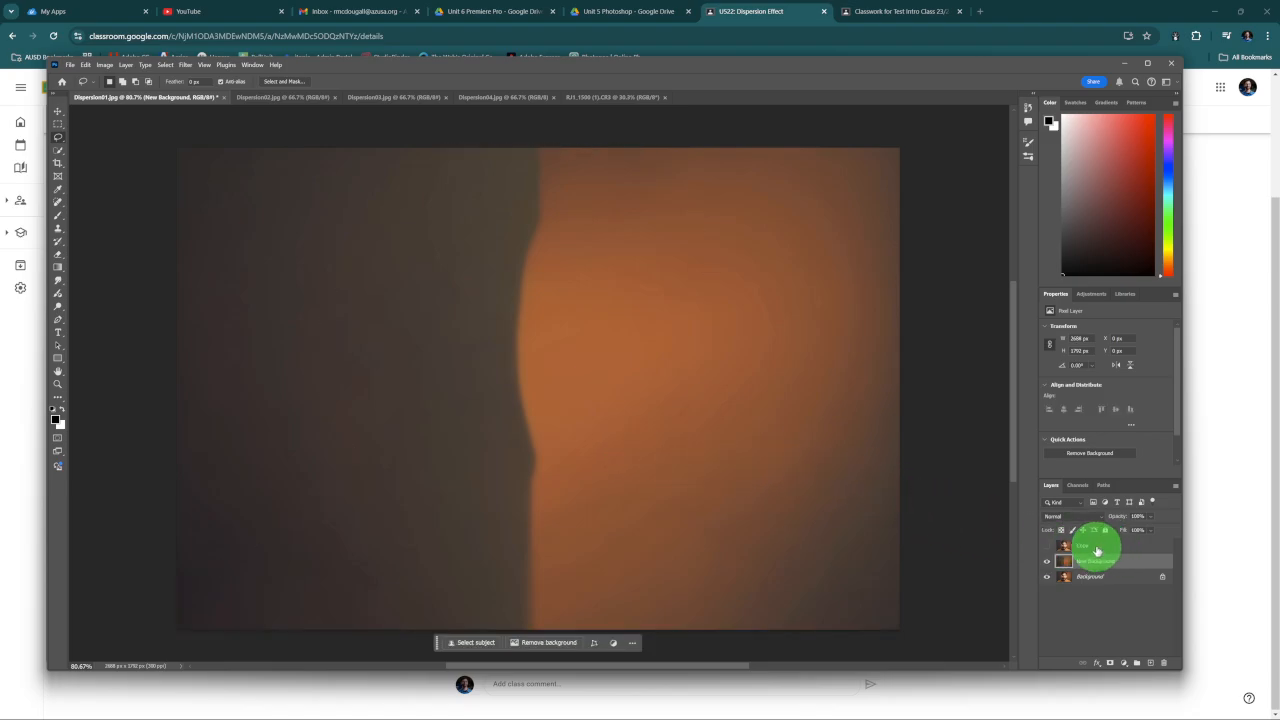
click(1097, 548)
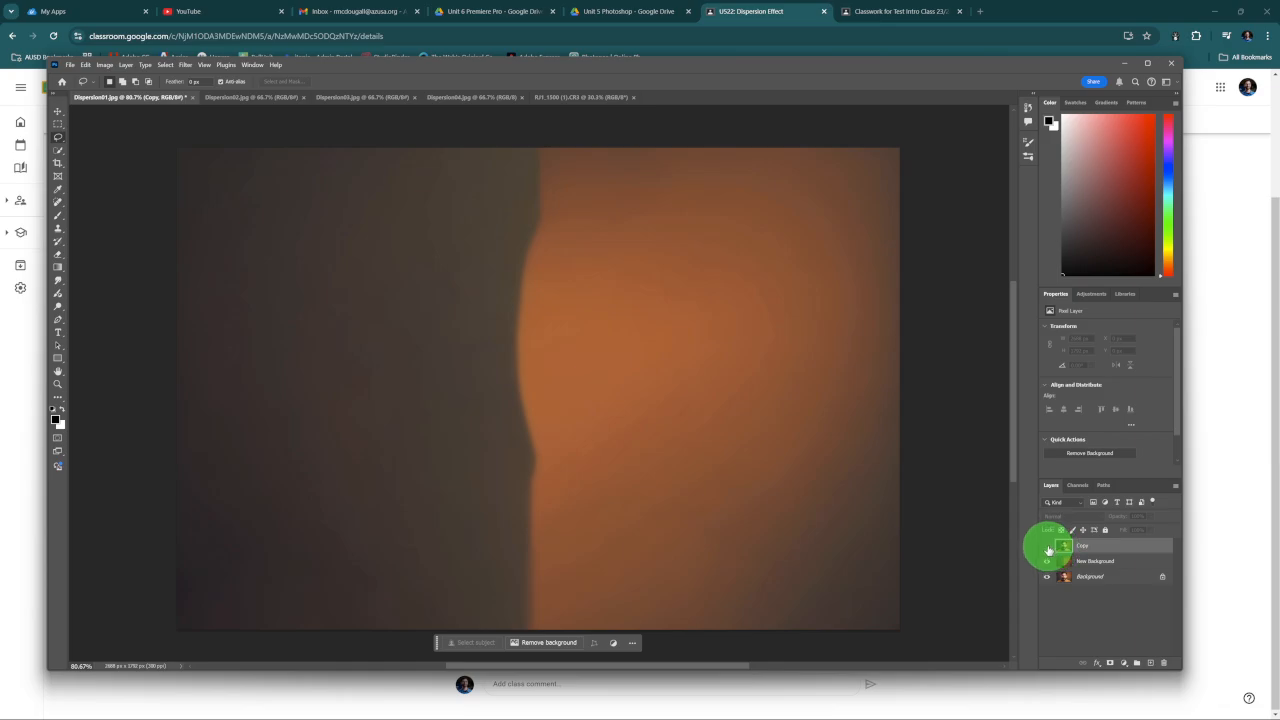
click(1047, 546)
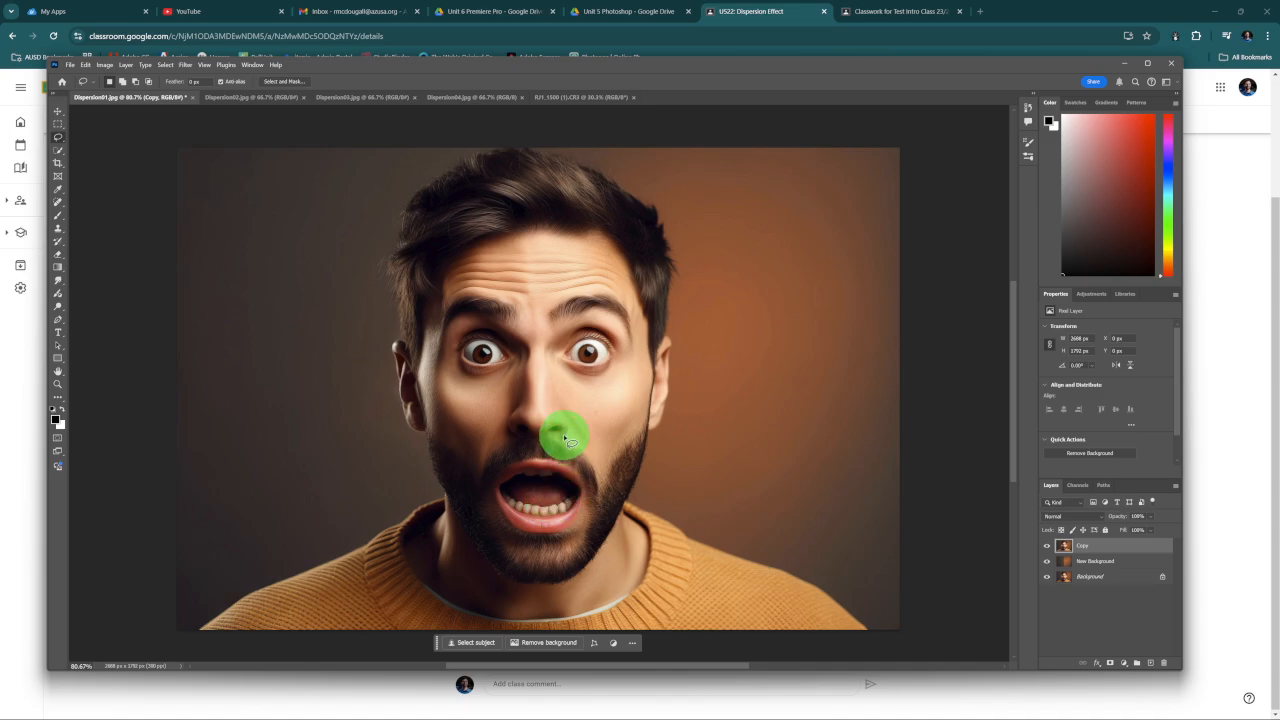
Select the man with Select Subject on the Copy layer and add a layer mask from that selection.
click(58, 150)
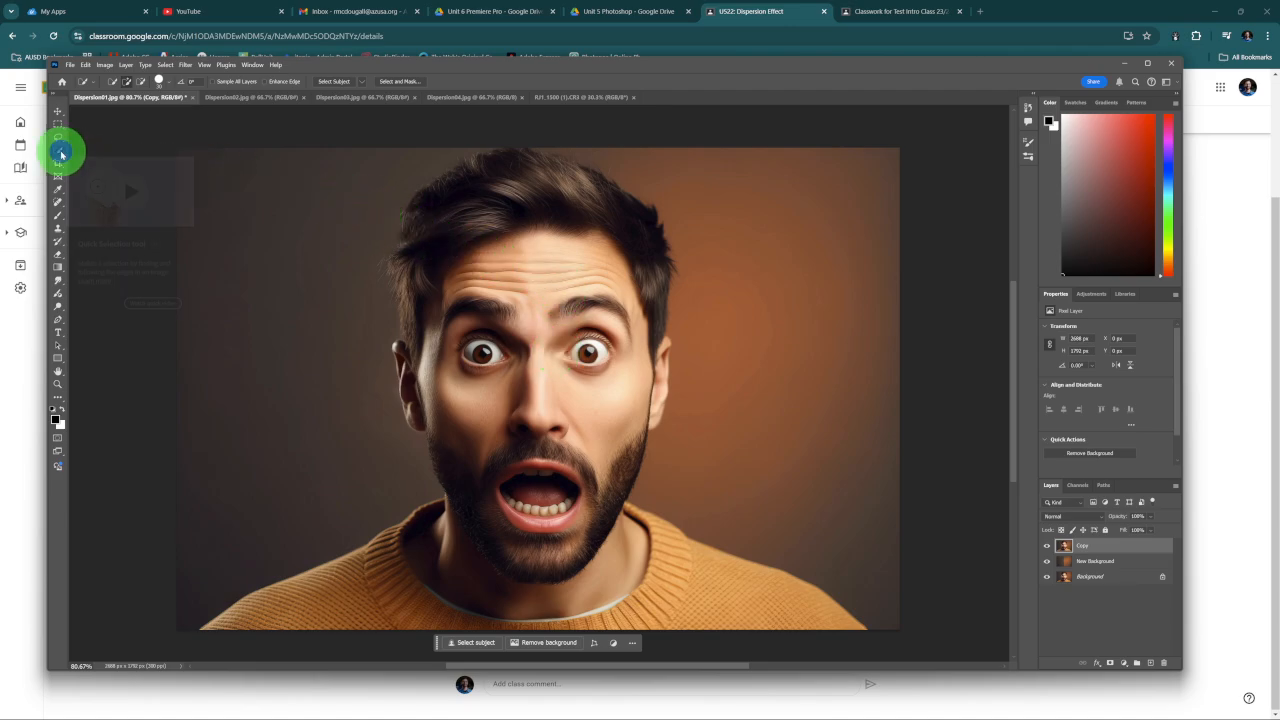
click(165, 65)
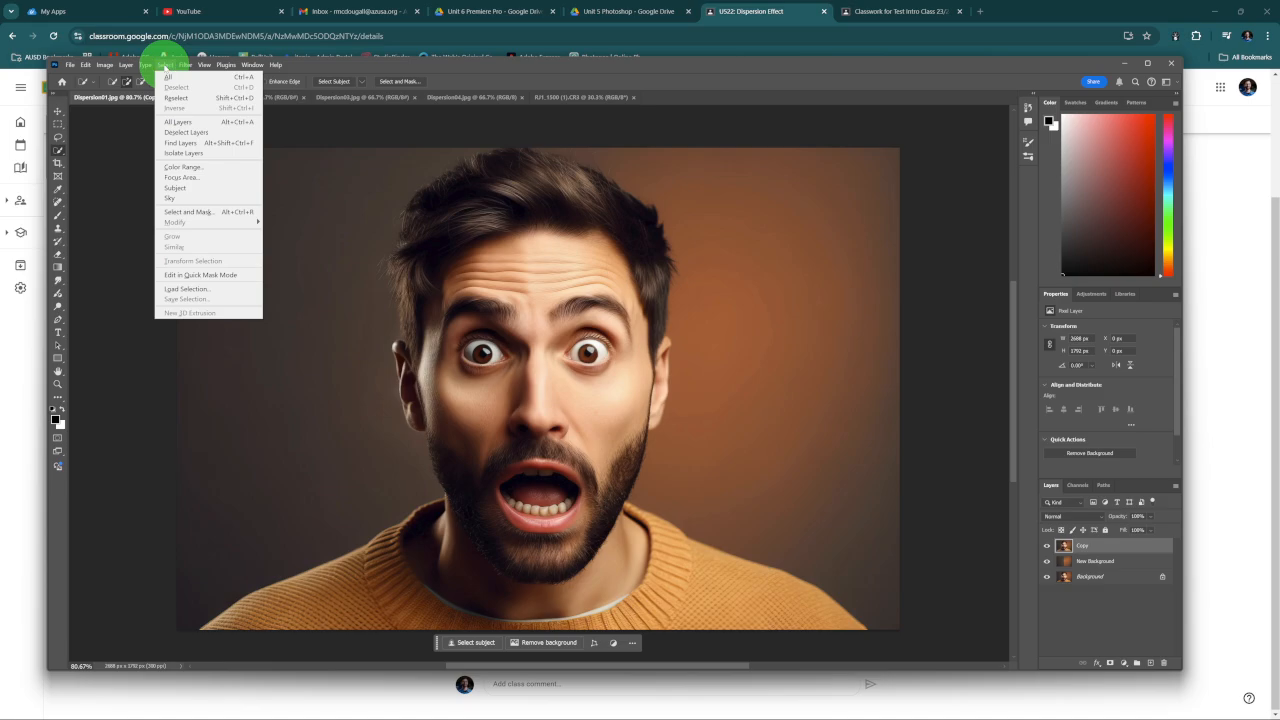
click(194, 186)
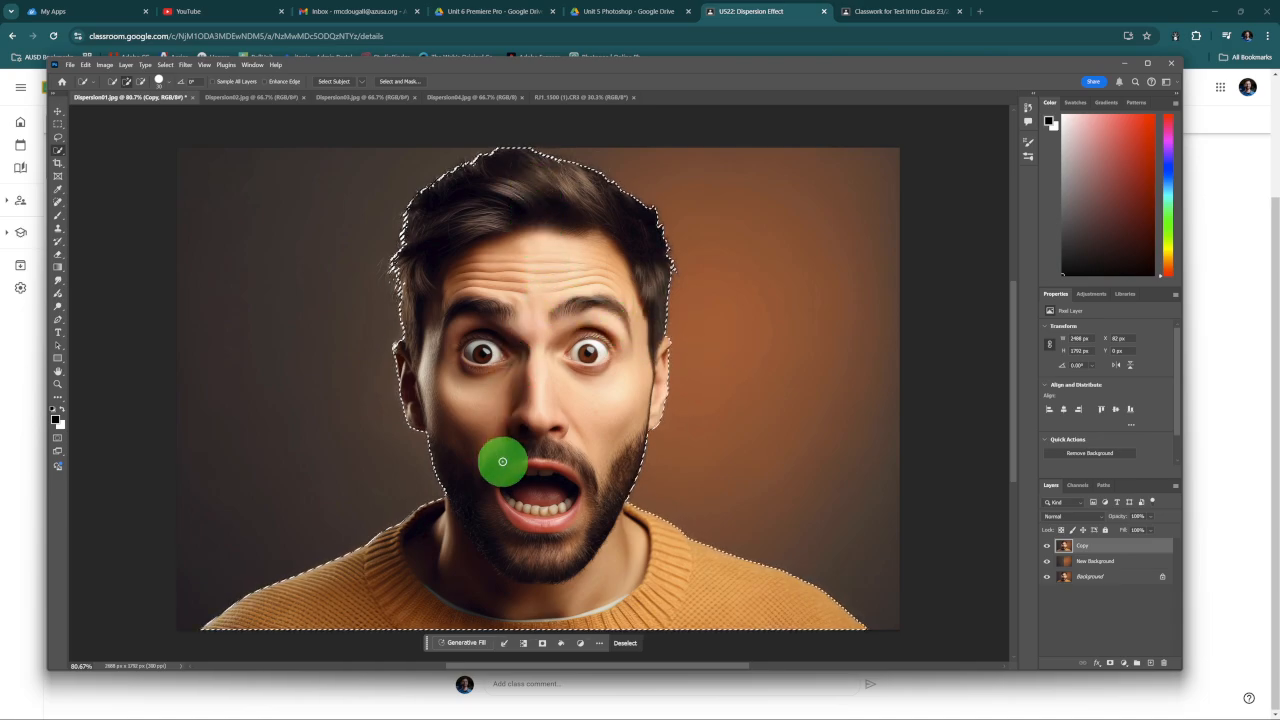
click(1110, 664)
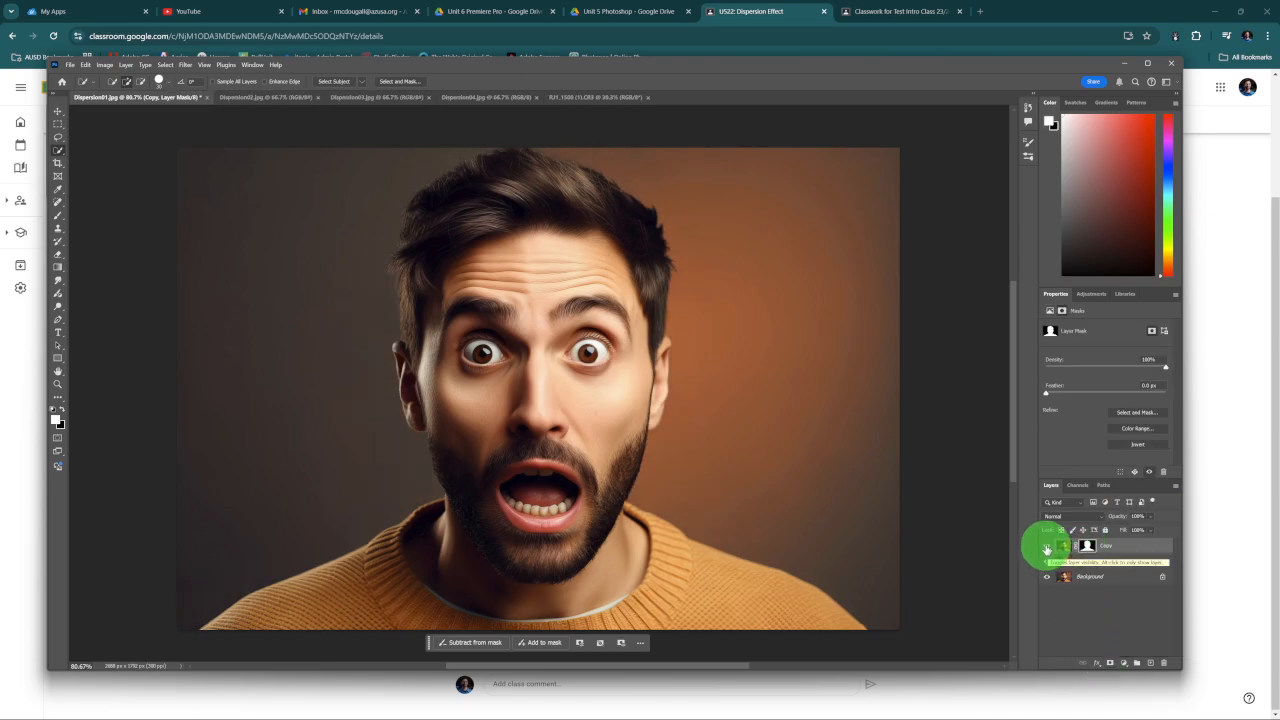
Toggle the visibility of the Background, Copy and New Background layers to check the masked cutout, and show them all again.
click(1046, 582)
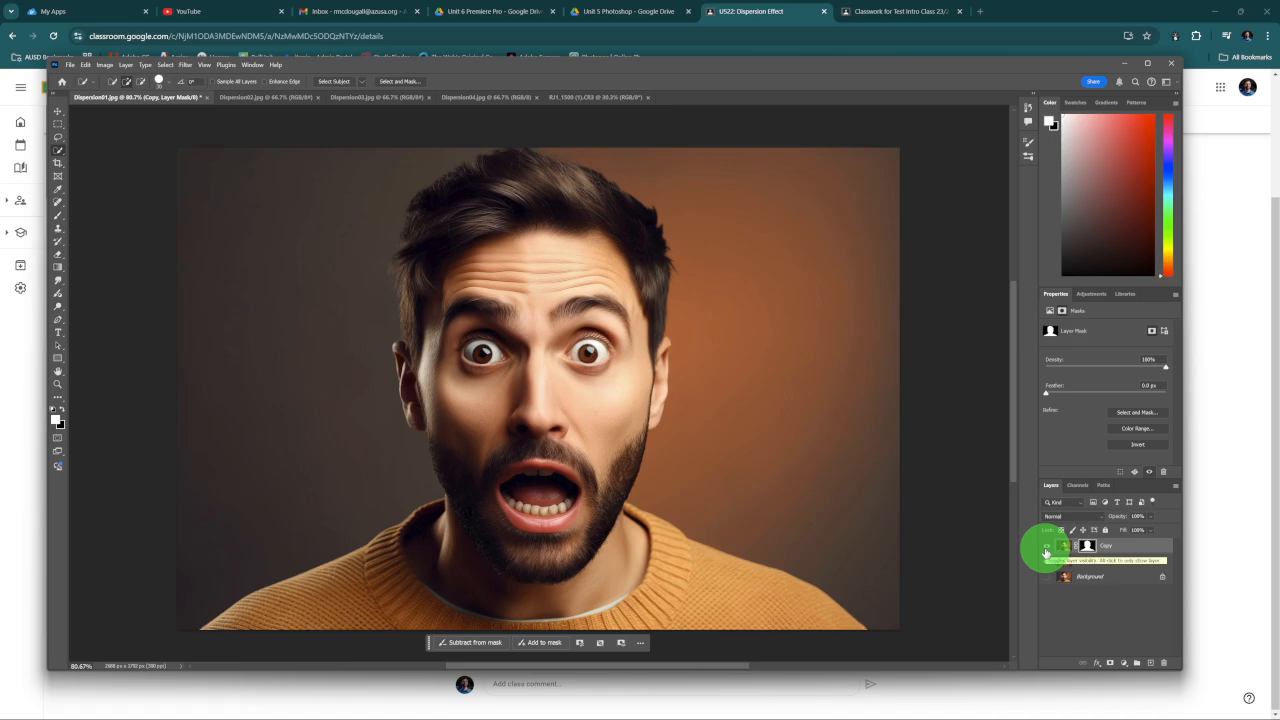
click(1046, 546)
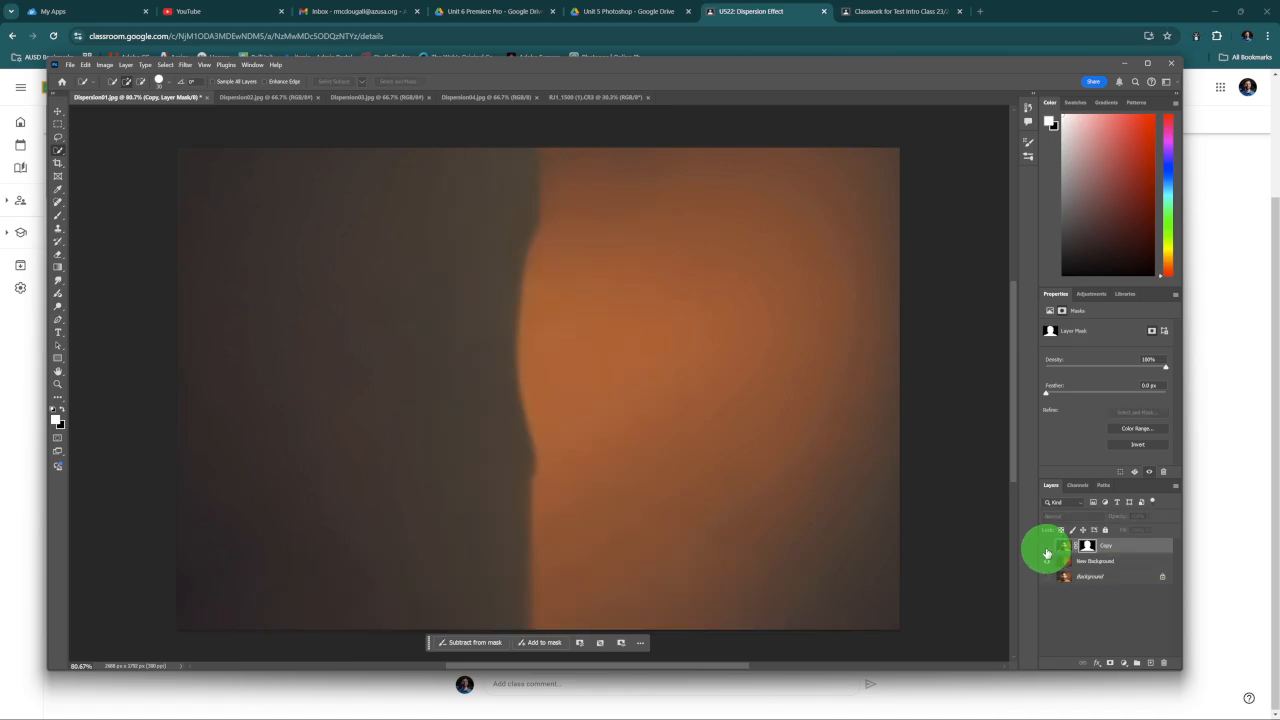
click(1046, 546)
click(1046, 561)
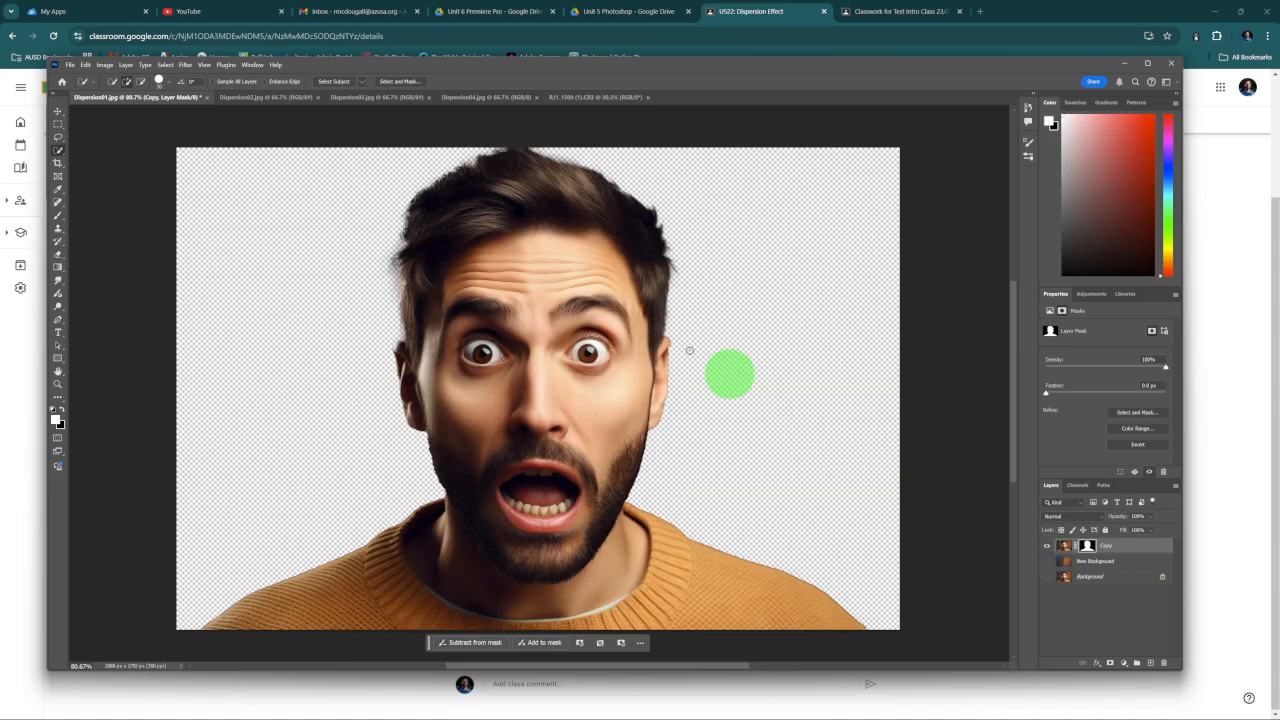
click(1046, 561)
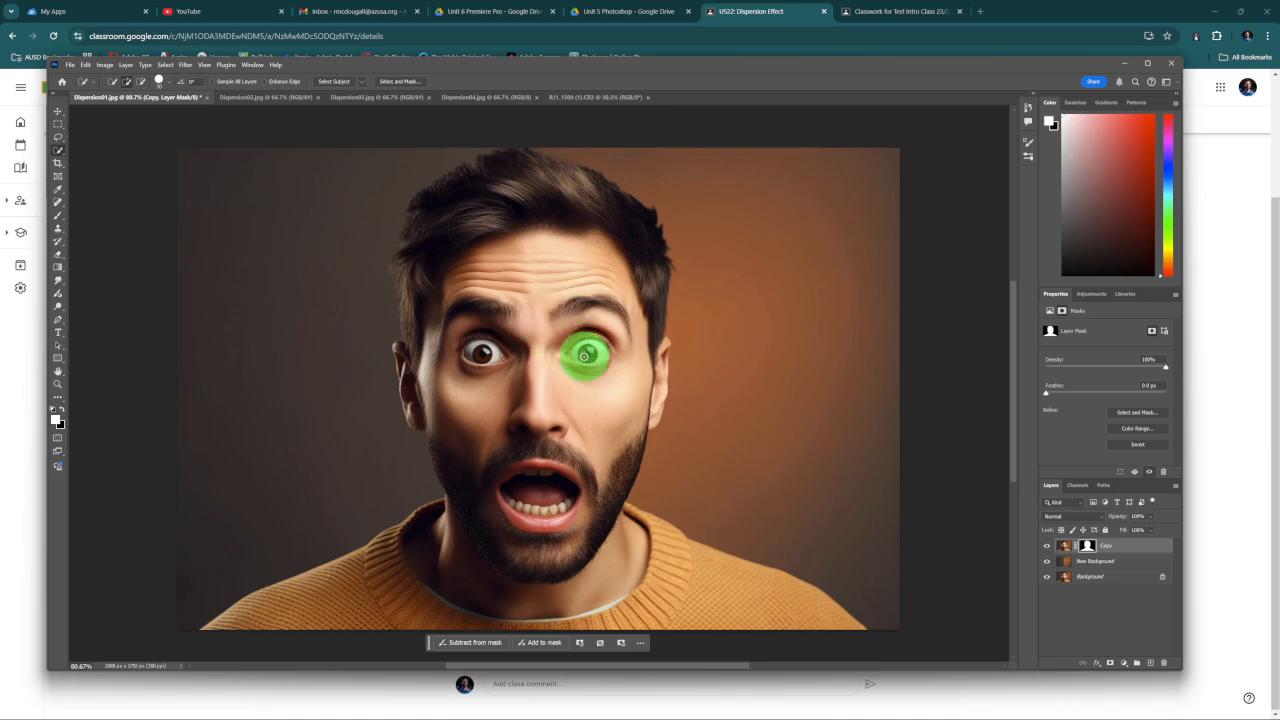
Switch to the RJ1_1500 (1).CR3 document and select the standing man with Select Subject.
click(578, 98)
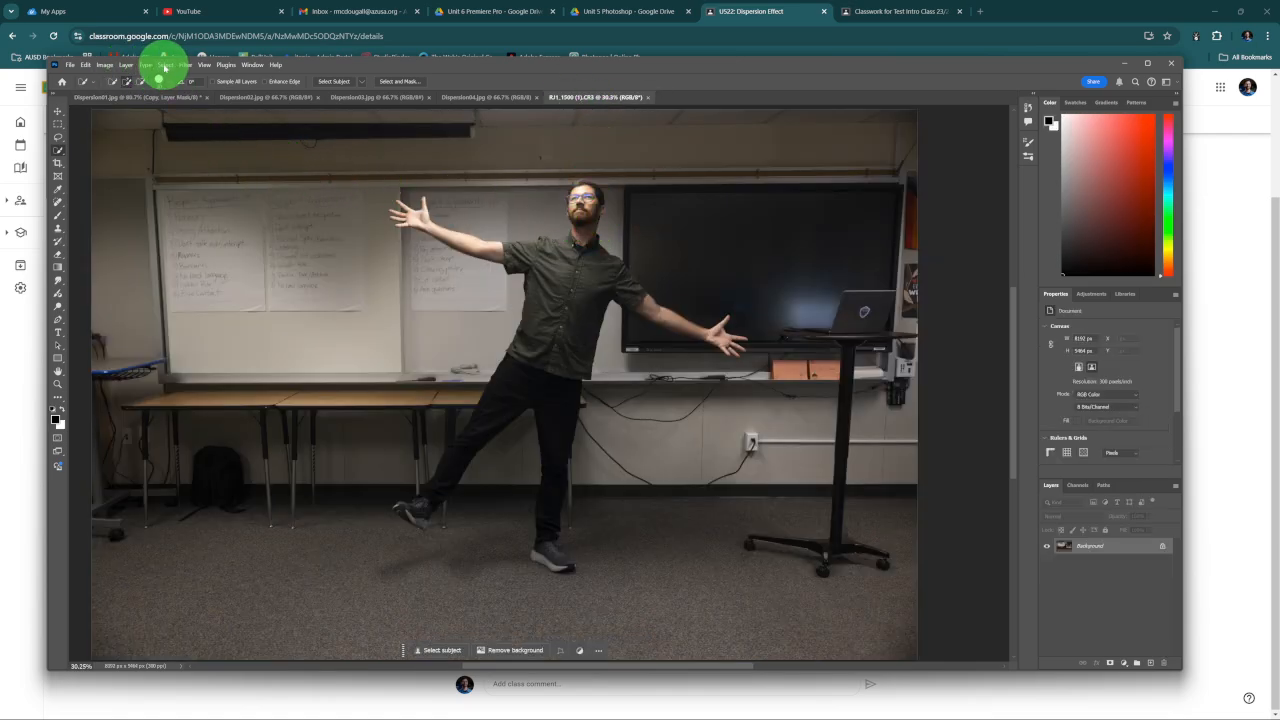
click(165, 65)
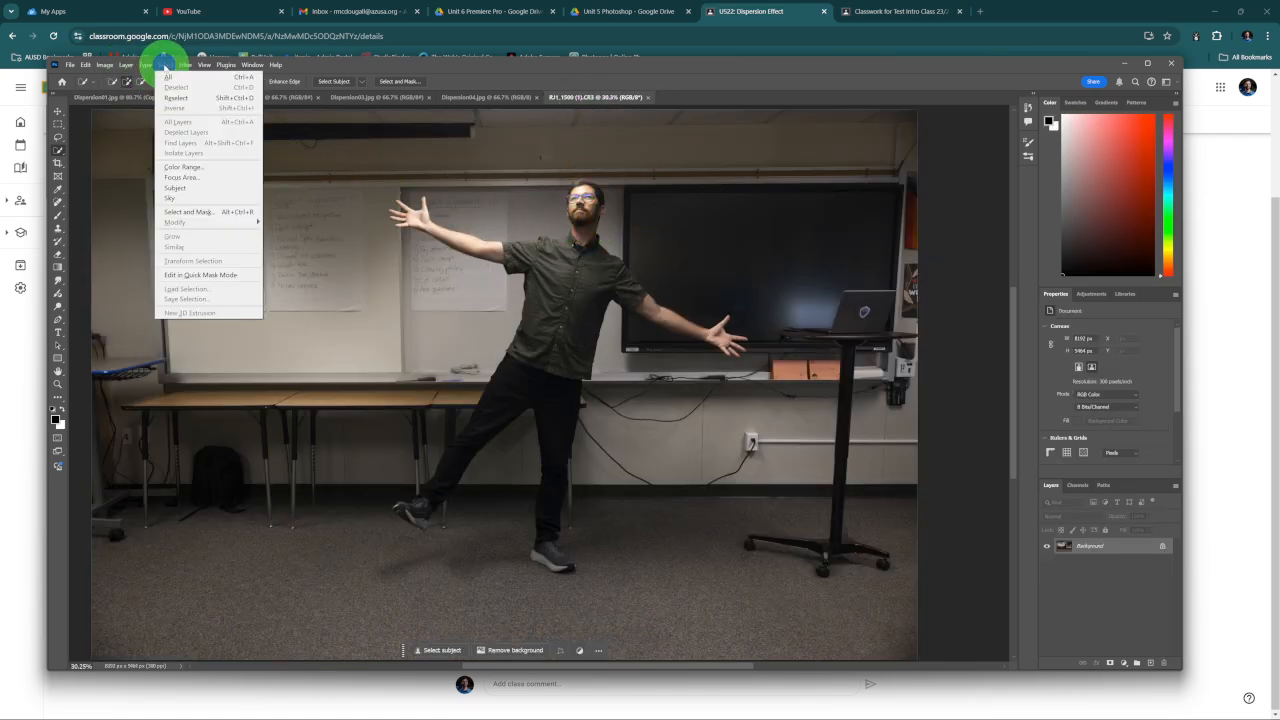
click(201, 187)
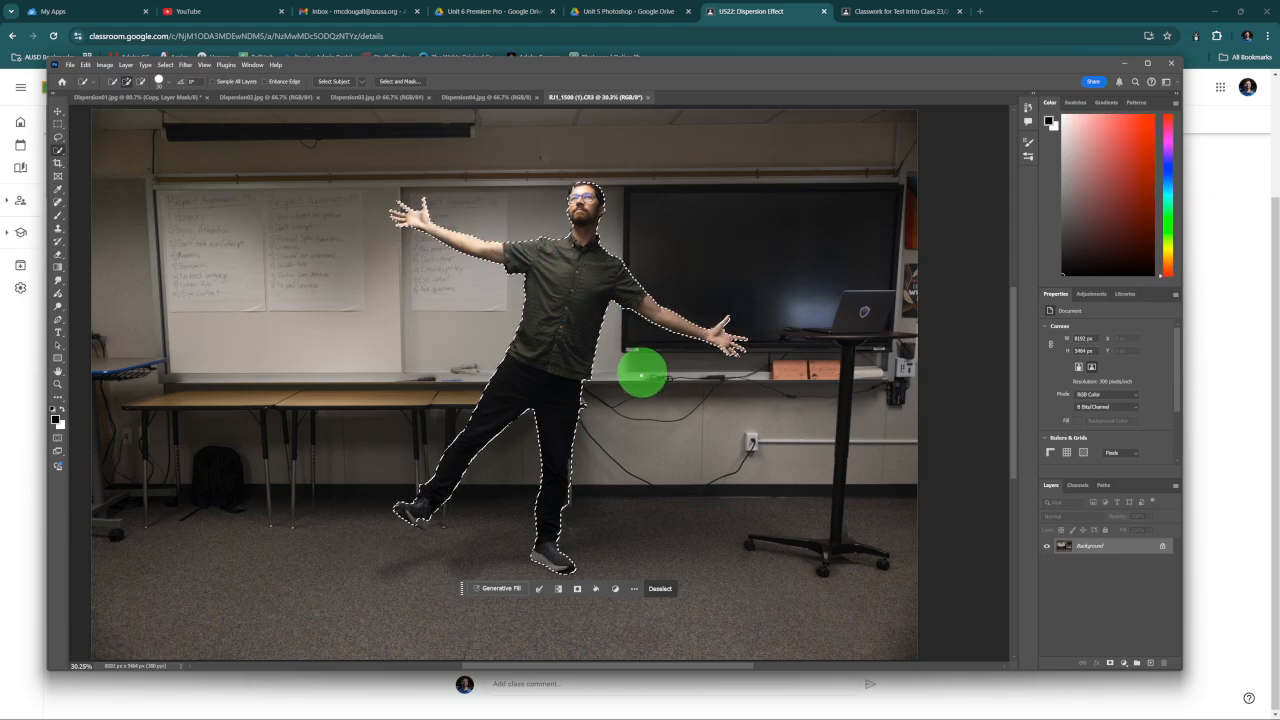
Subtract the stray table corner beside the man's thigh from the selection with the Quick Selection tool.
scroll(600, 391, up, 5)
scroll(596, 399, up, 4)
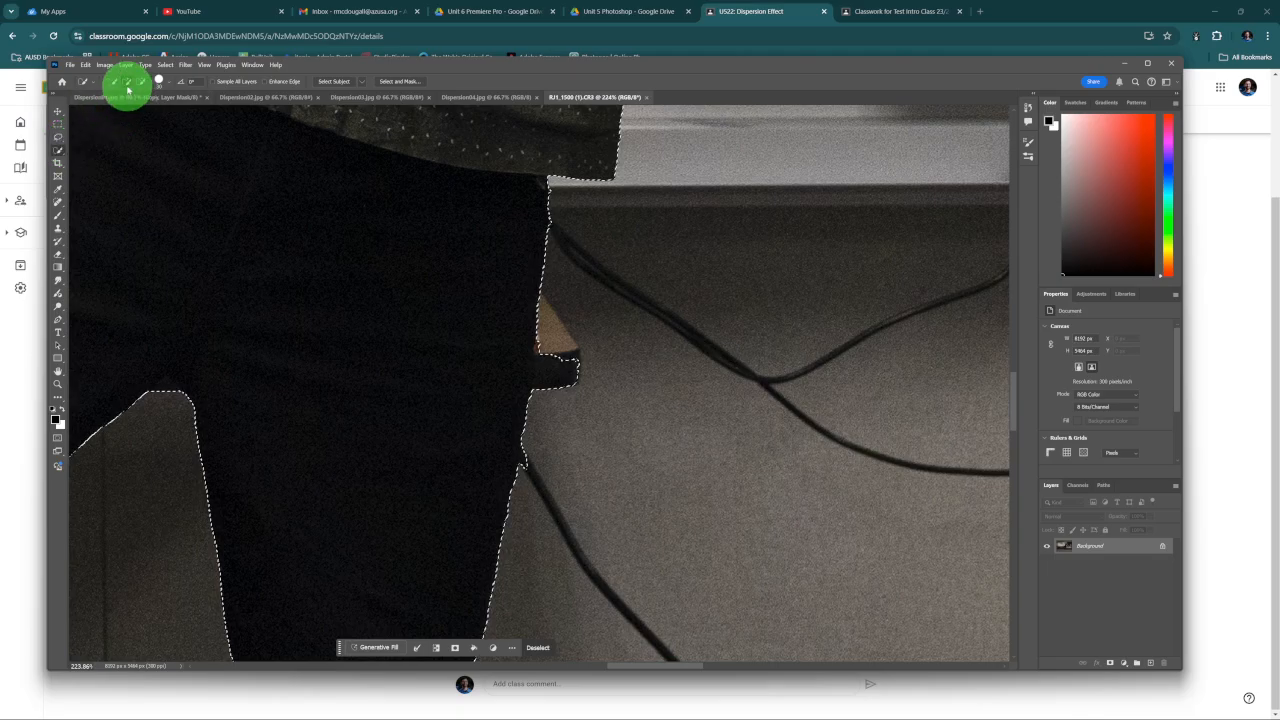
drag(584, 361, 575, 354)
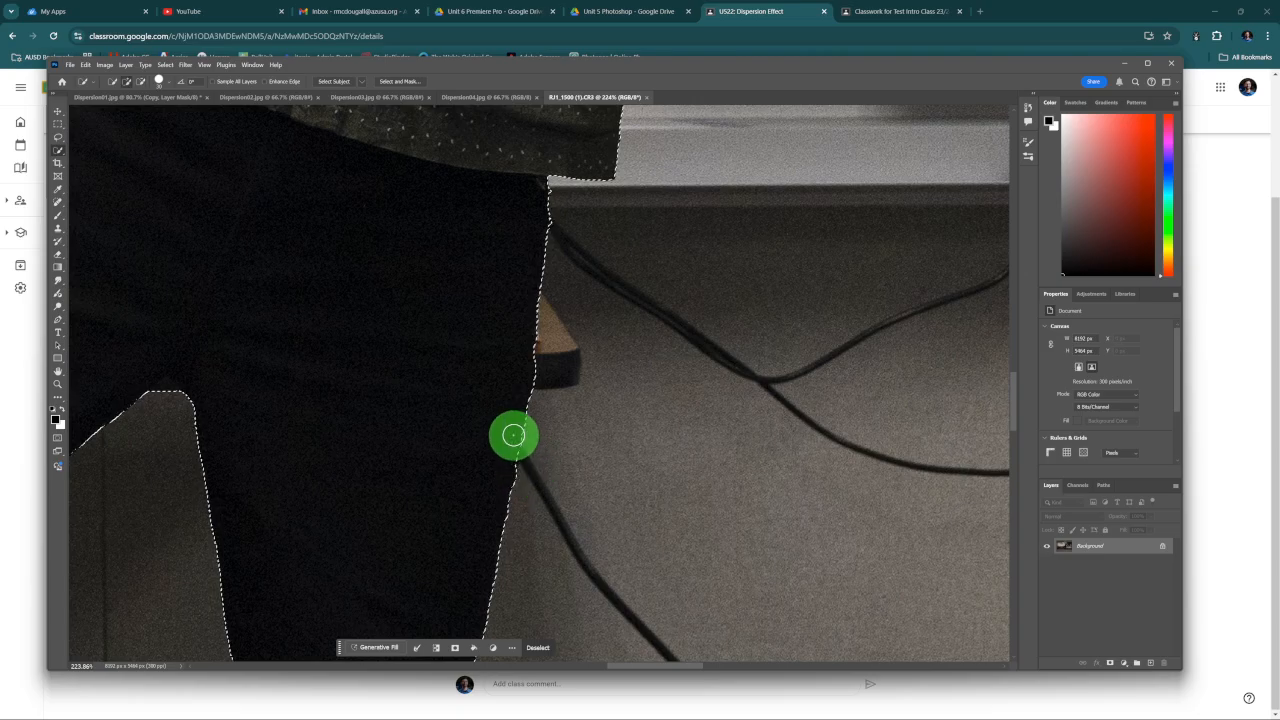
scroll(484, 403, down, 10)
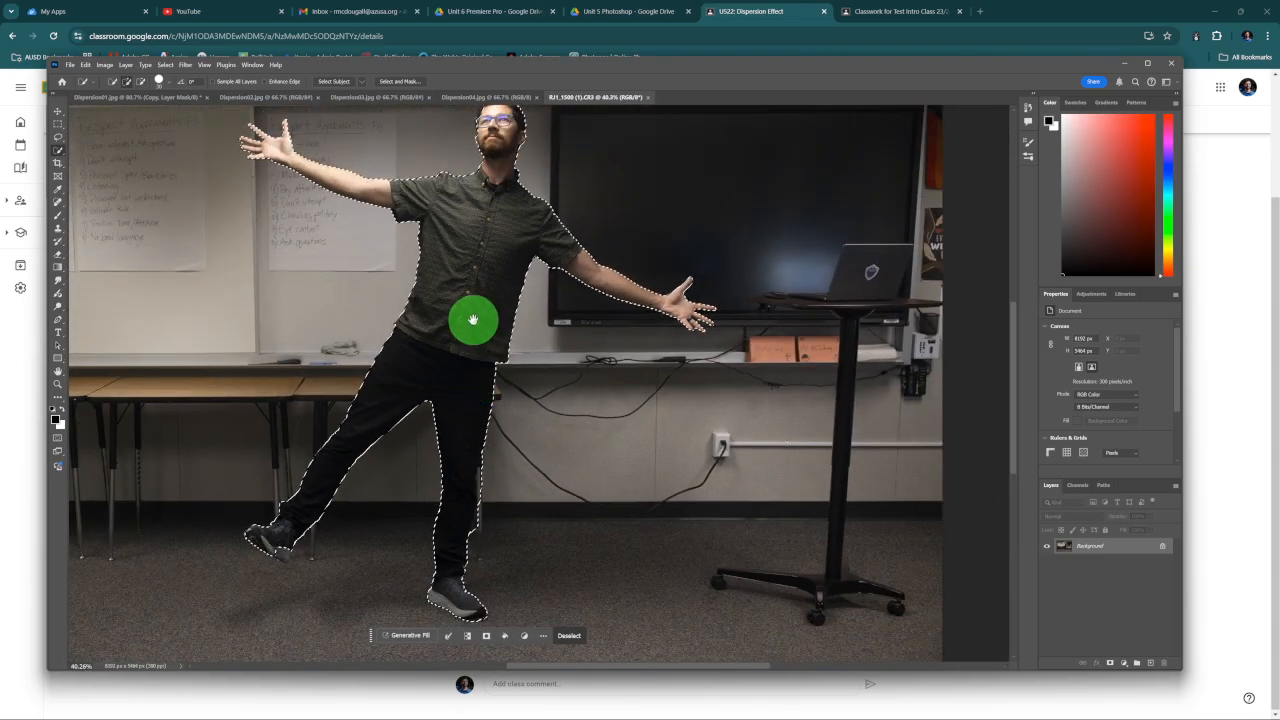
drag(473, 319, 597, 357)
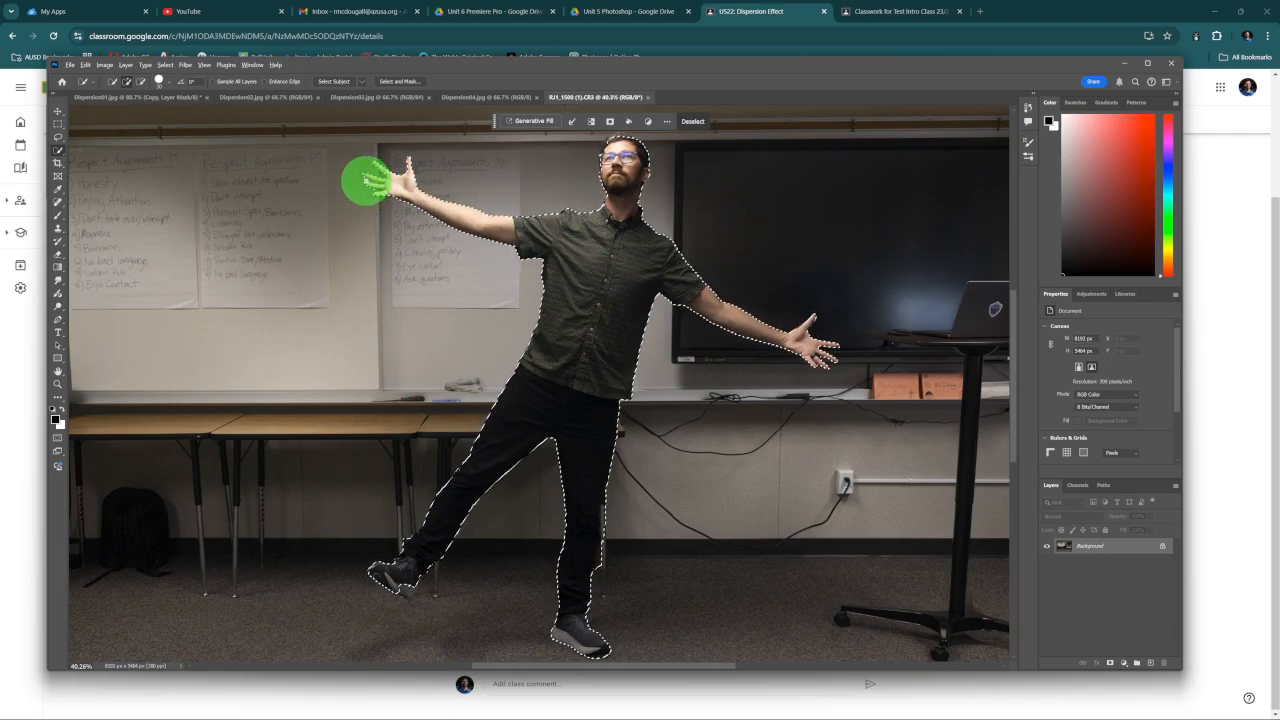
Check the selection edge along the outstretched arm and face, and add the missed hair at the top of the head.
scroll(372, 182, up, 5)
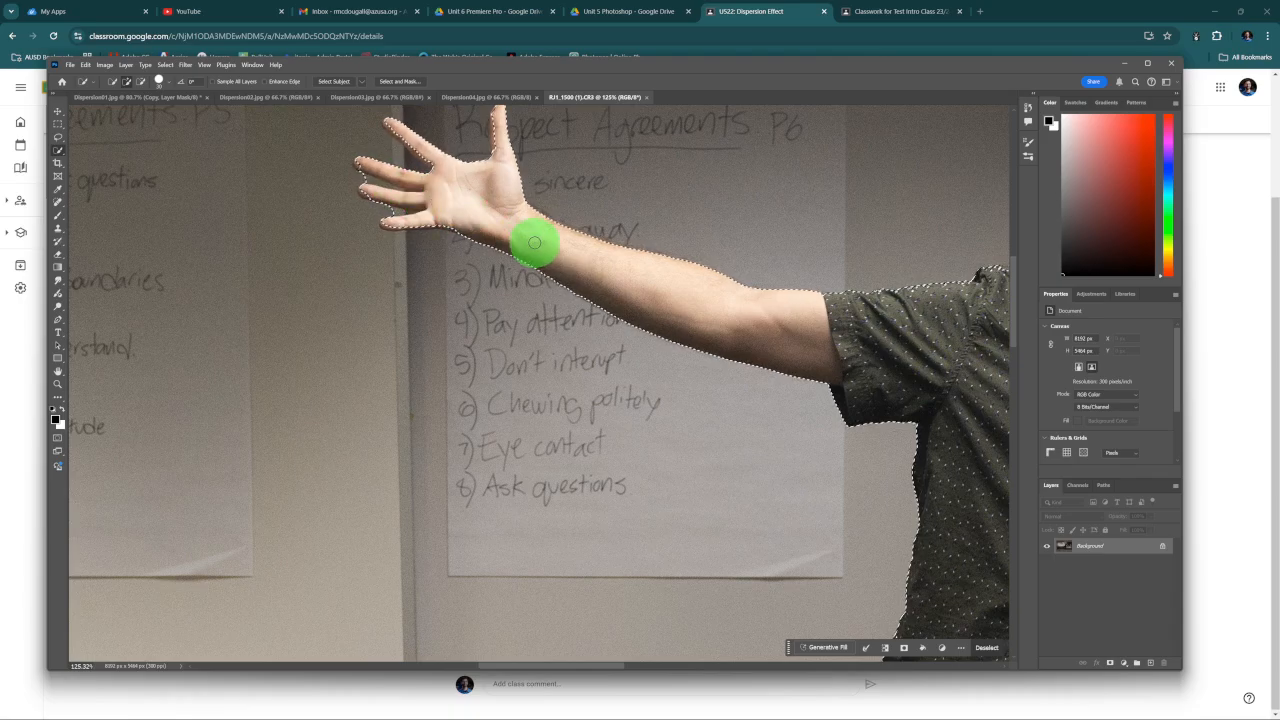
drag(543, 241, 380, 274)
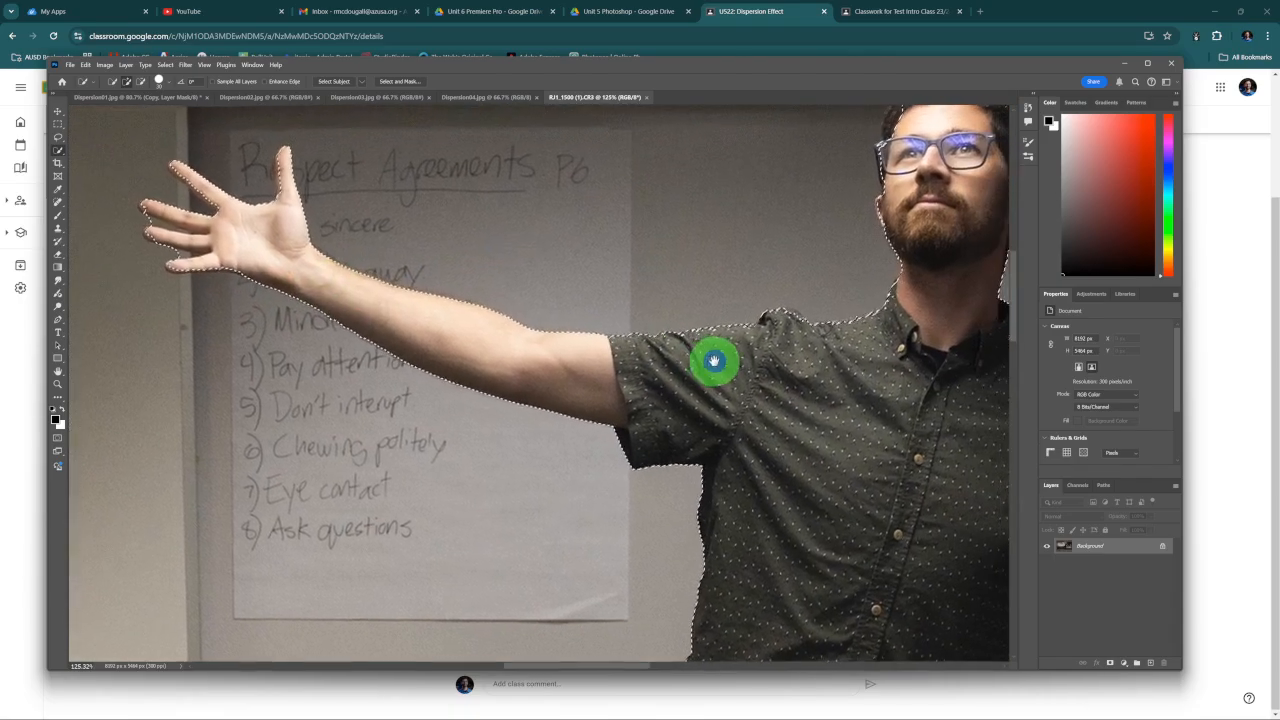
drag(711, 360, 586, 354)
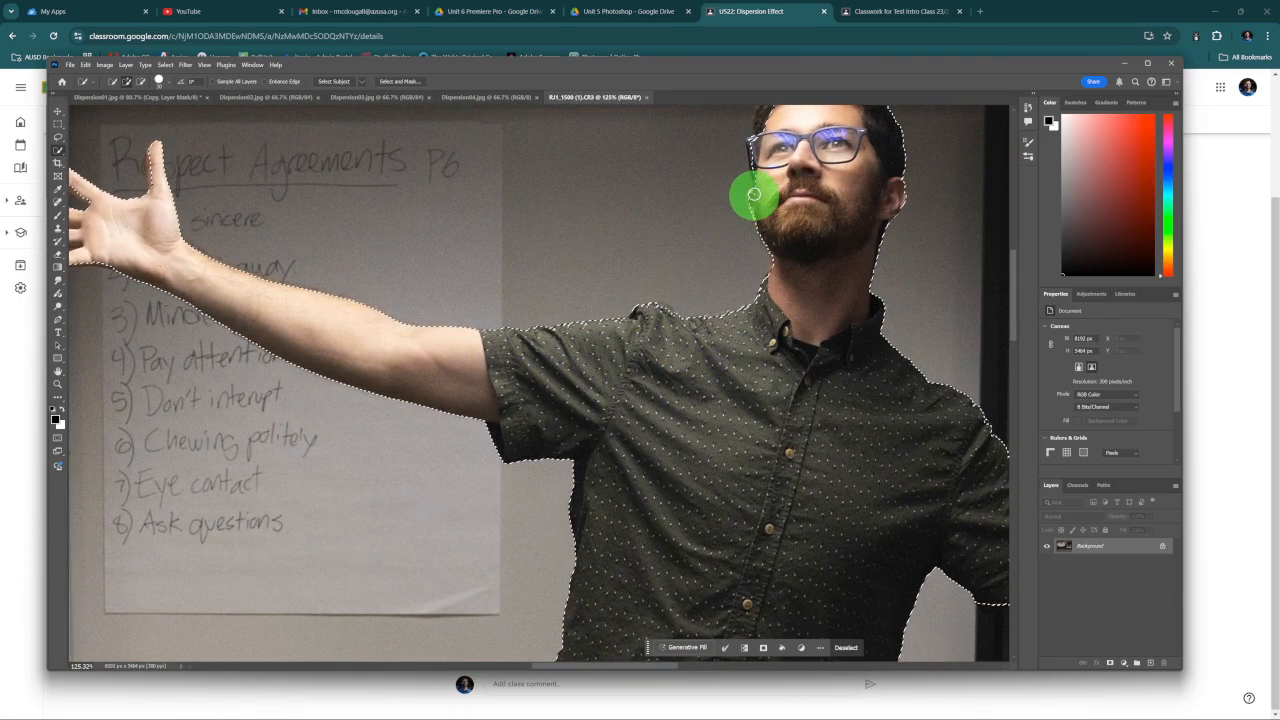
drag(777, 157, 760, 197)
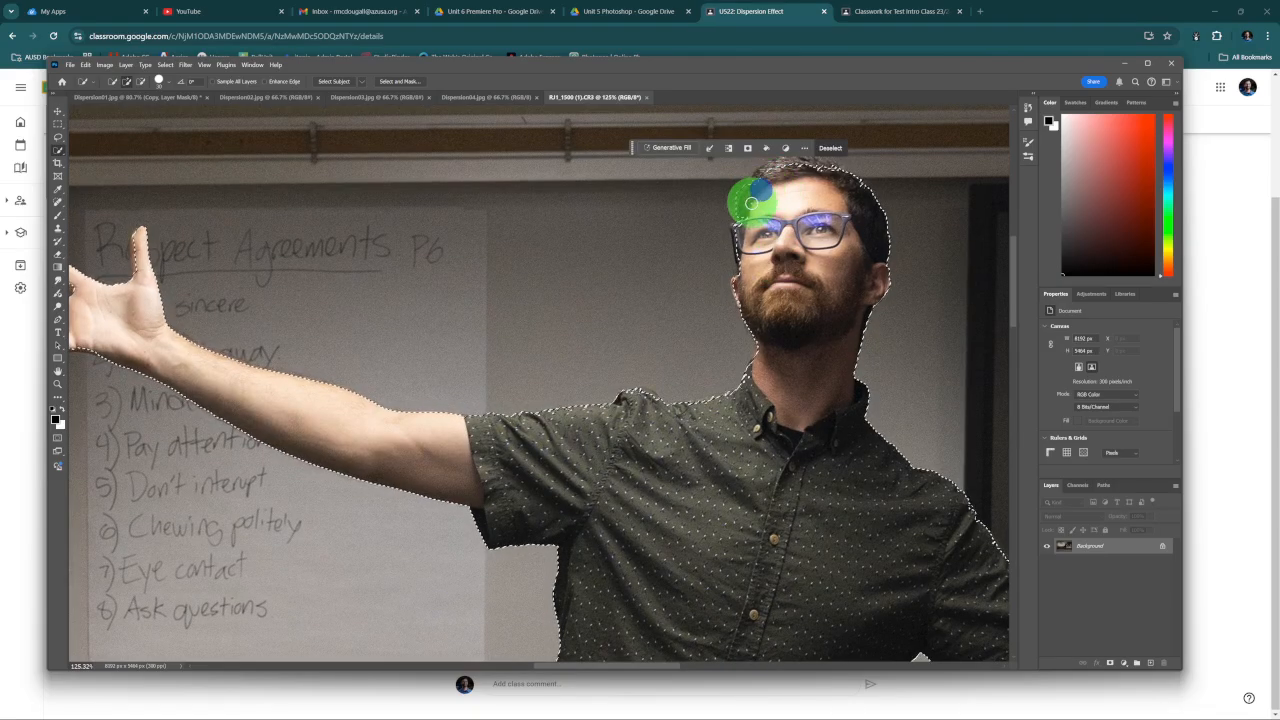
click(784, 164)
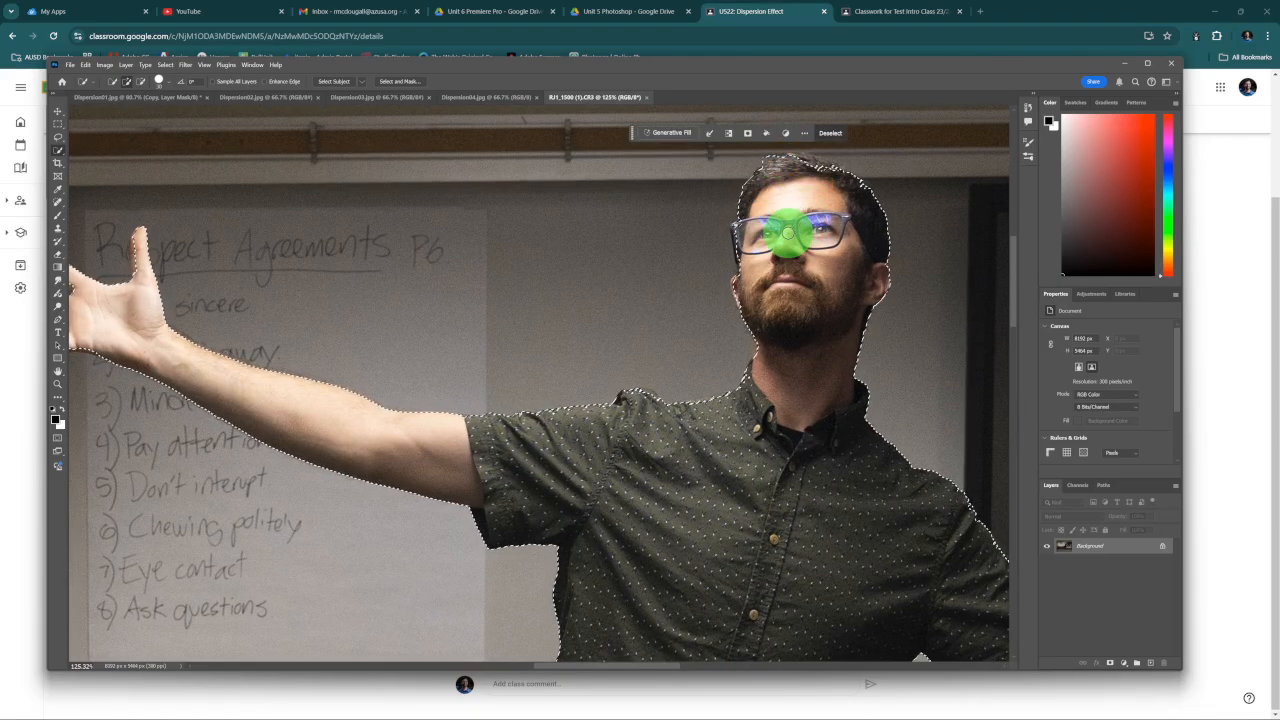
scroll(812, 228, down, 5)
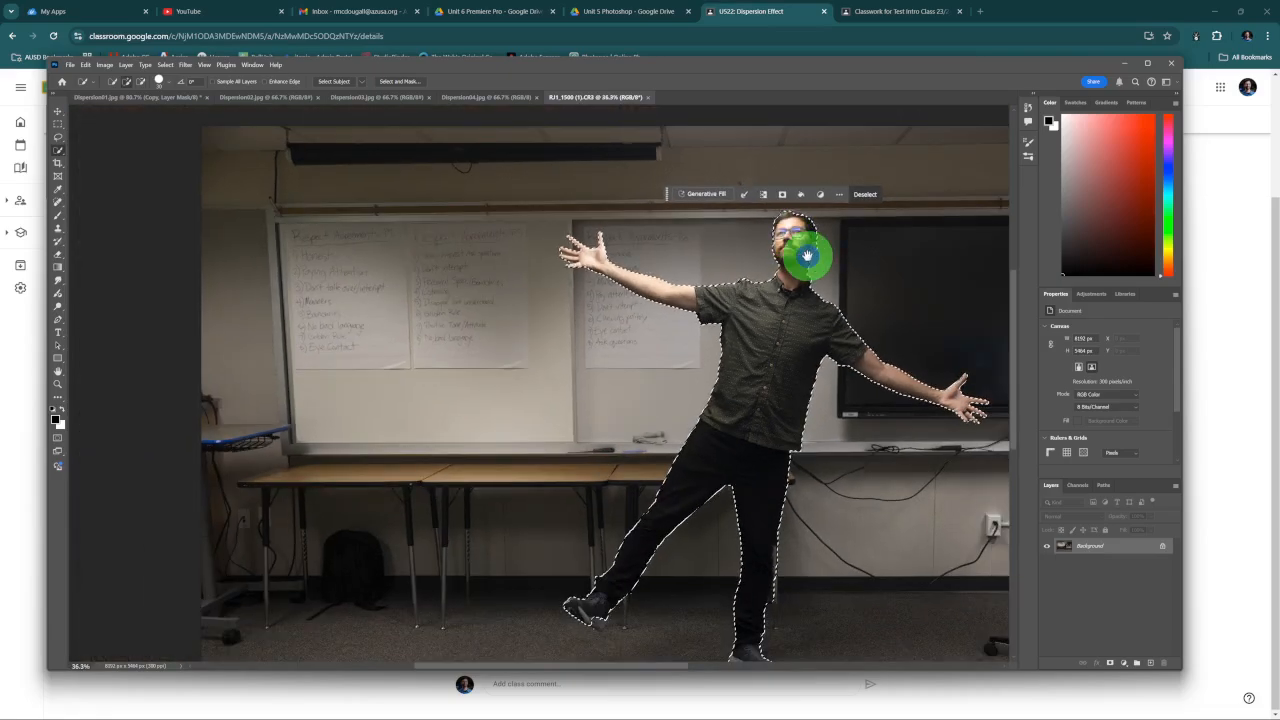
drag(808, 254, 648, 202)
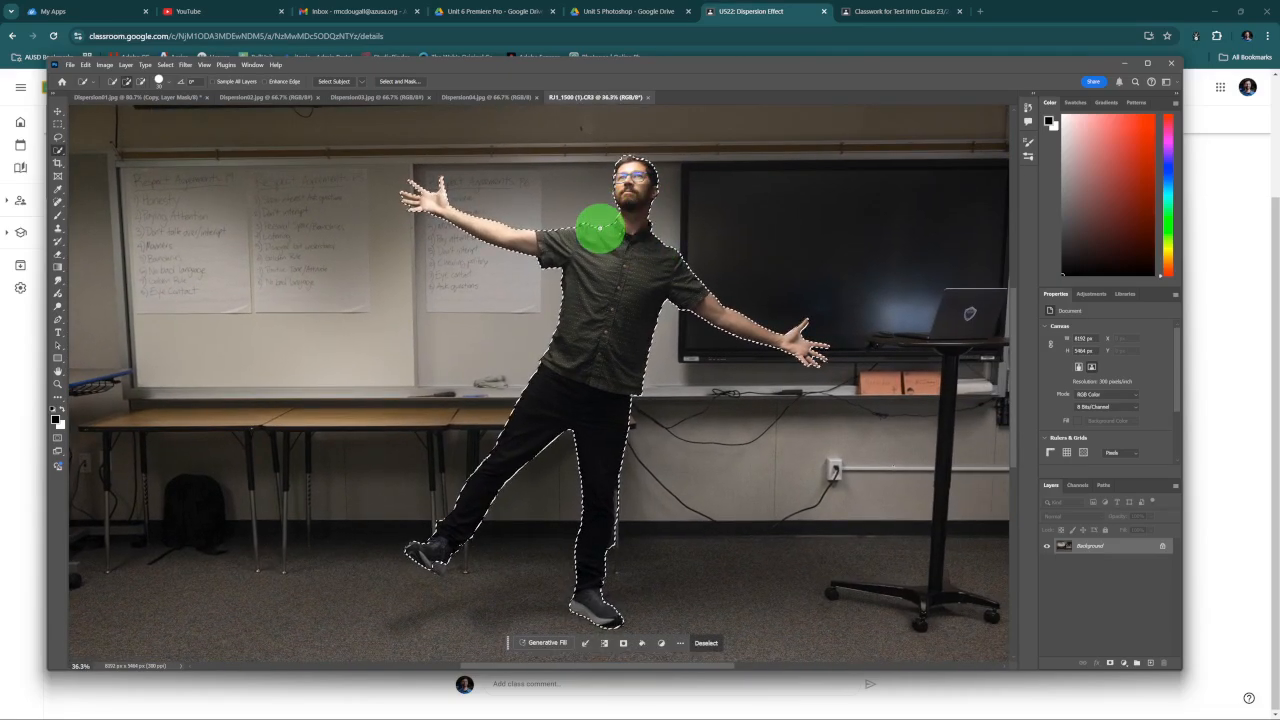
Return to the Dispersion01.jpg document and look over the available selection commands.
click(151, 97)
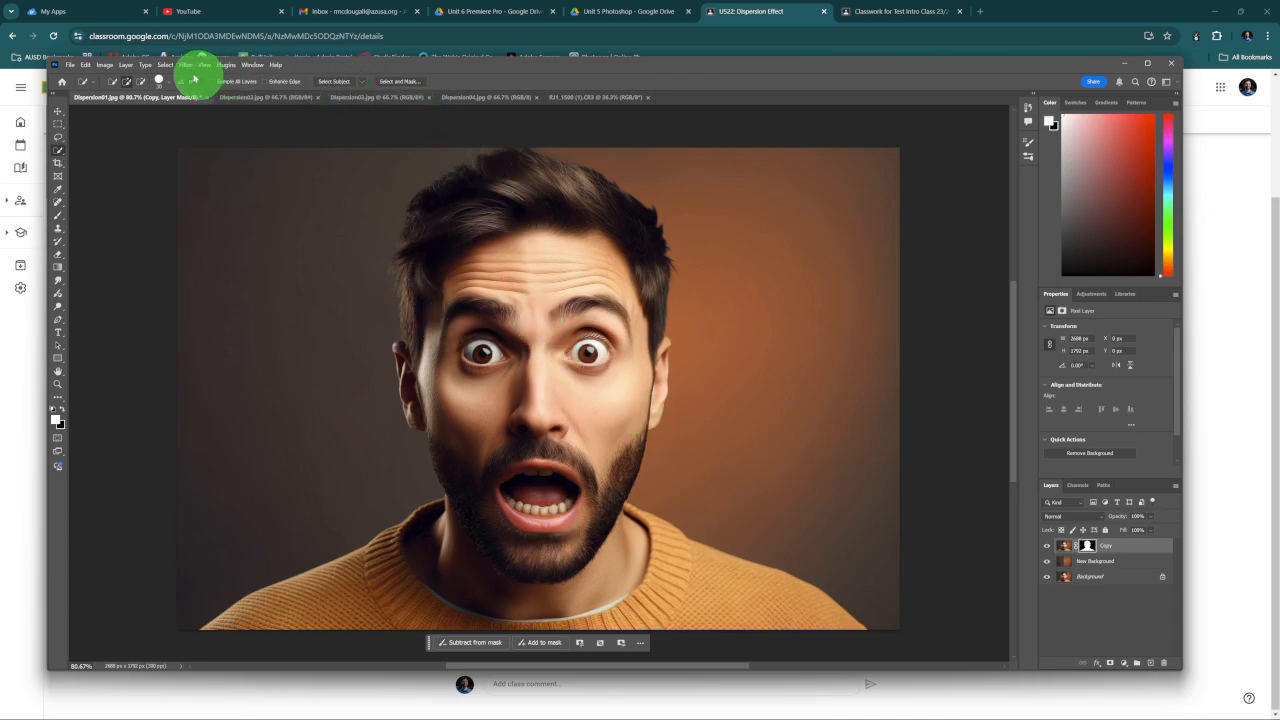
click(165, 64)
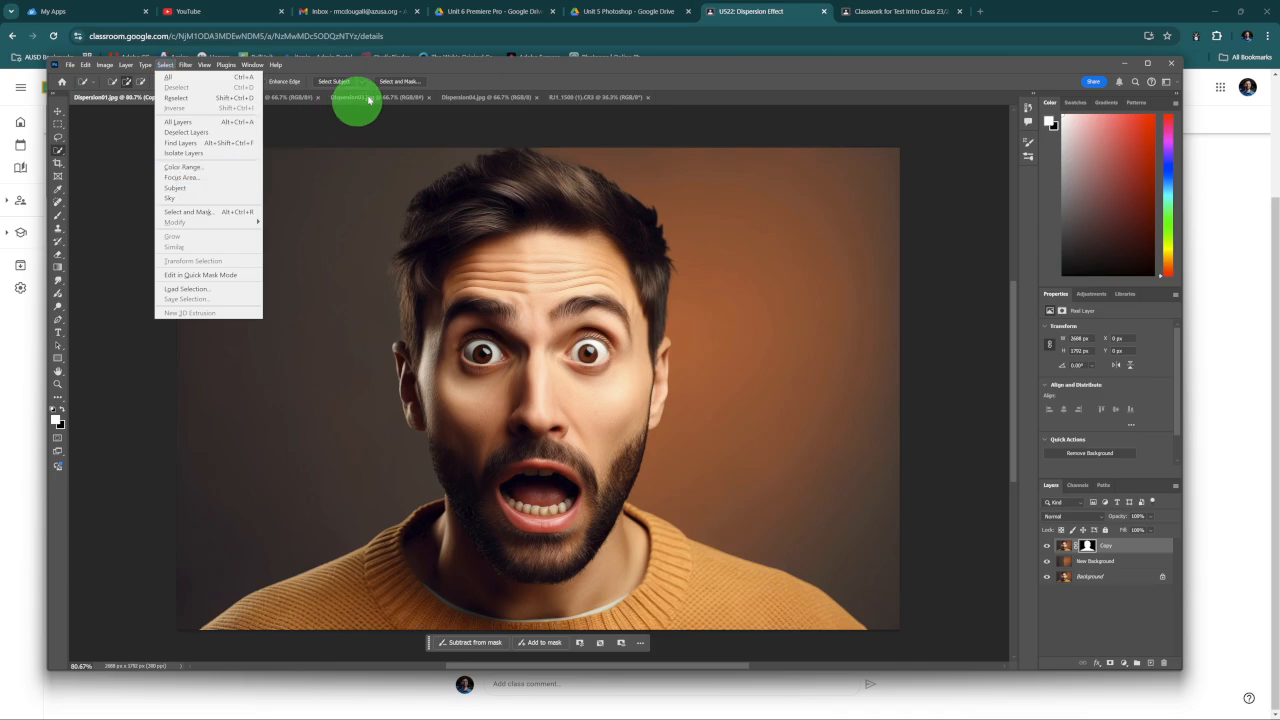
click(445, 78)
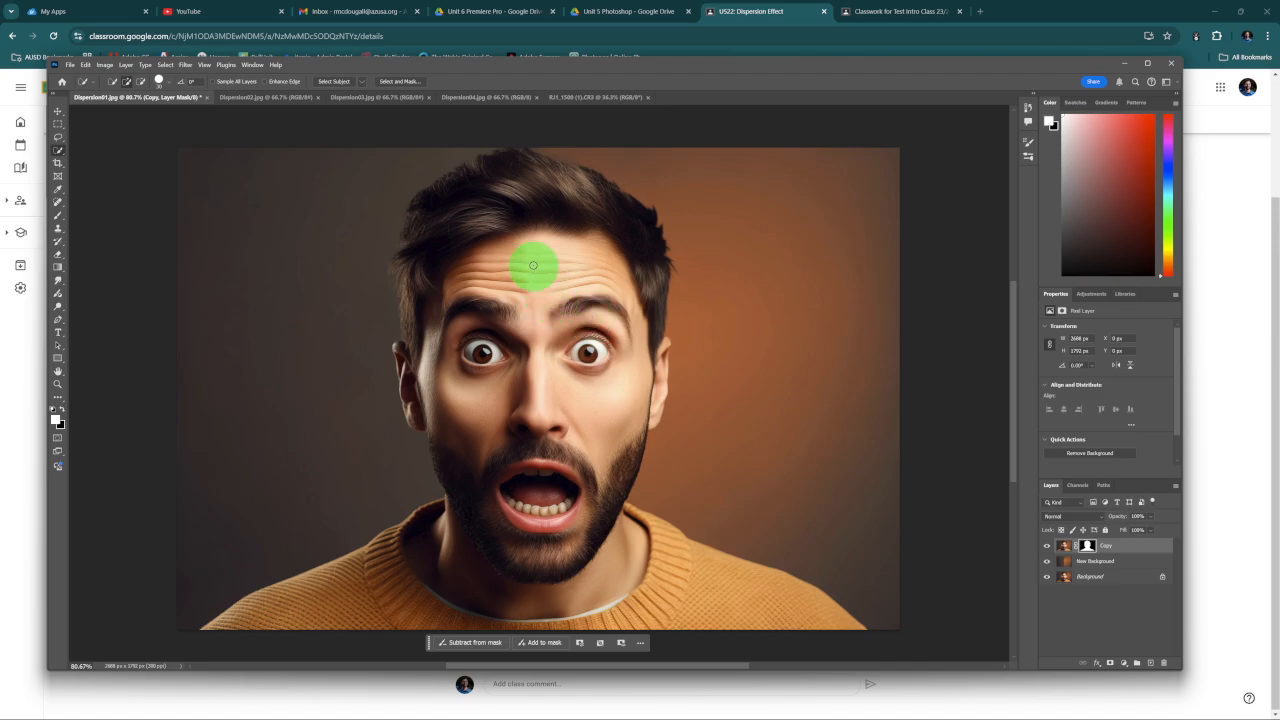
Duplicate the masked Copy layer and apply the layer mask on the duplicate.
click(57, 110)
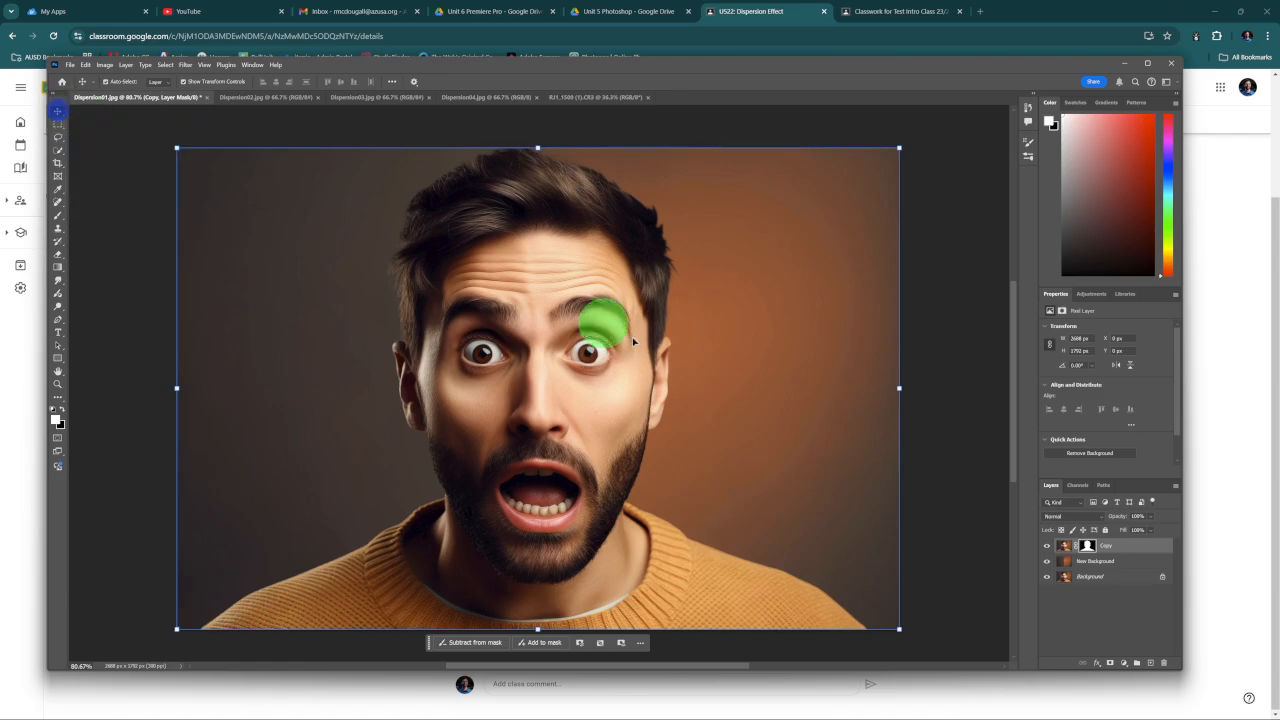
click(1087, 632)
click(1152, 545)
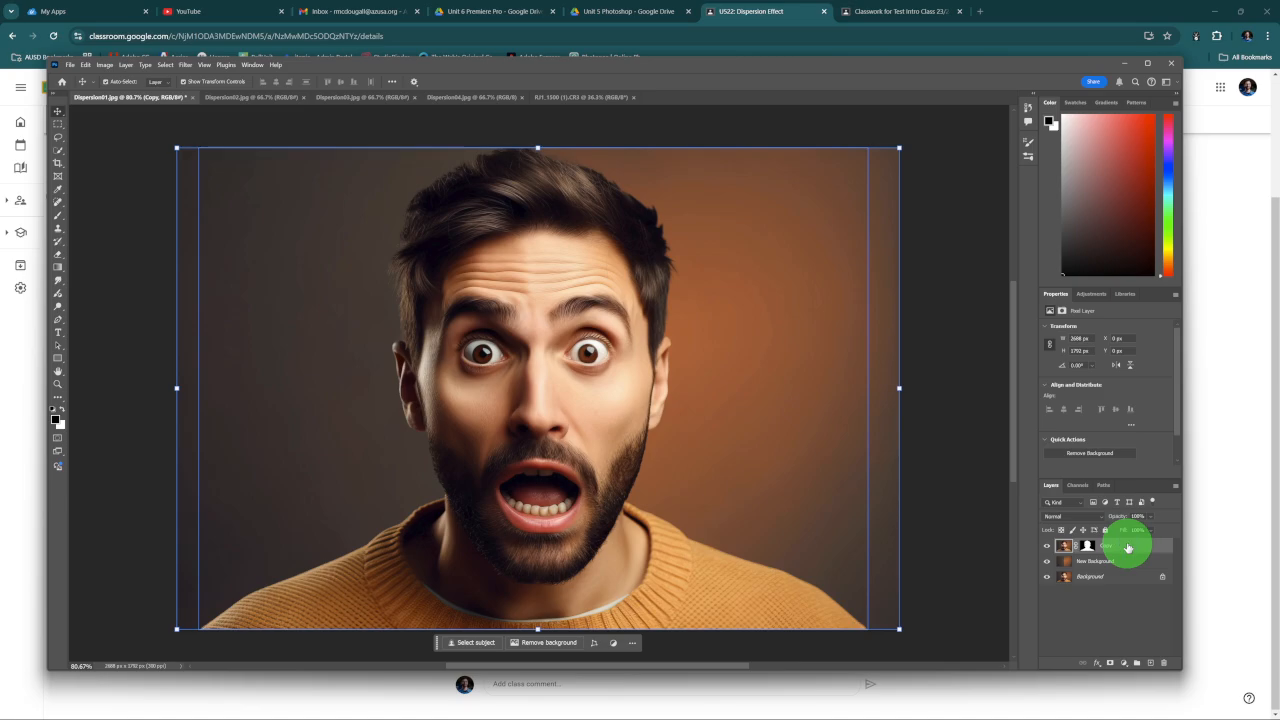
key(ctrl+j)
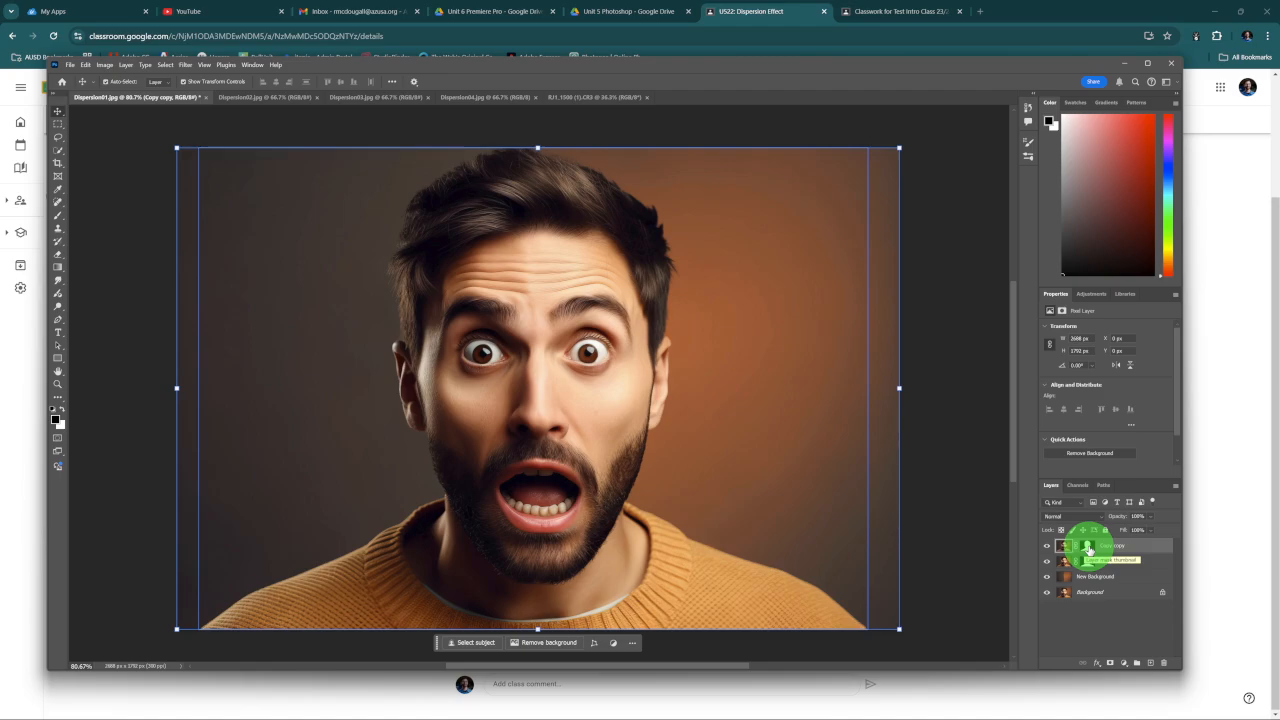
right_click(1089, 547)
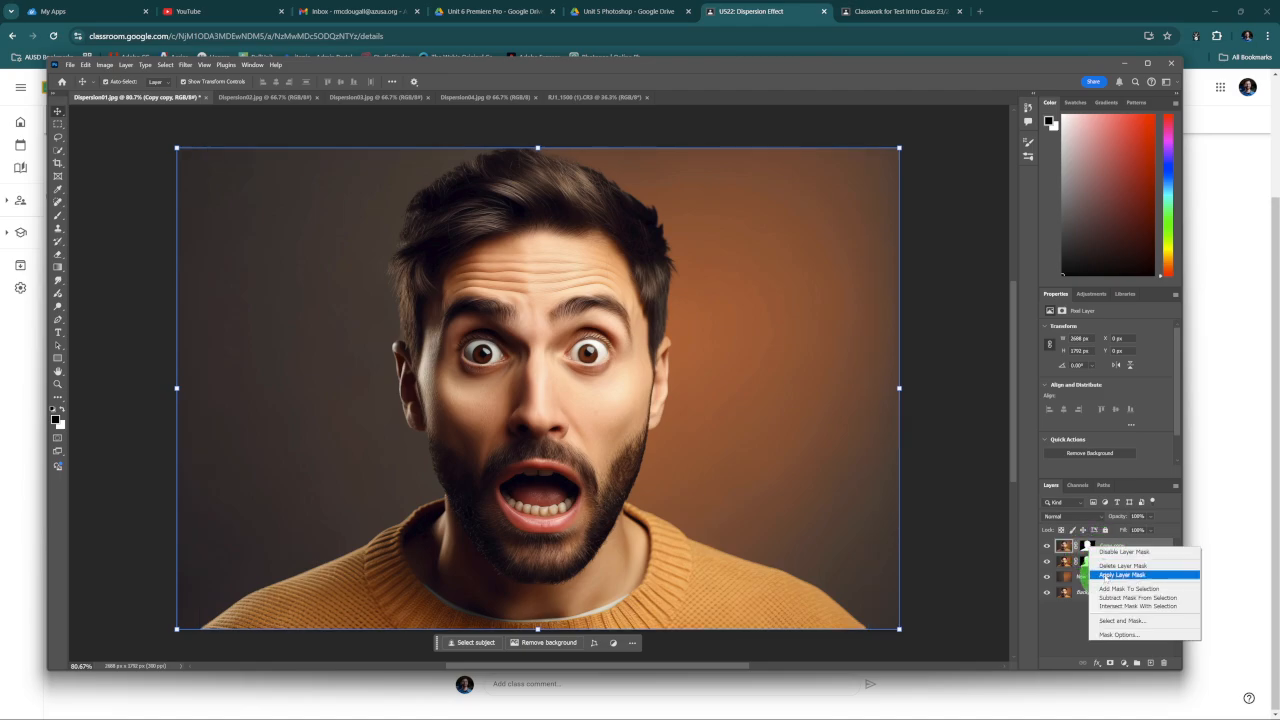
click(1104, 576)
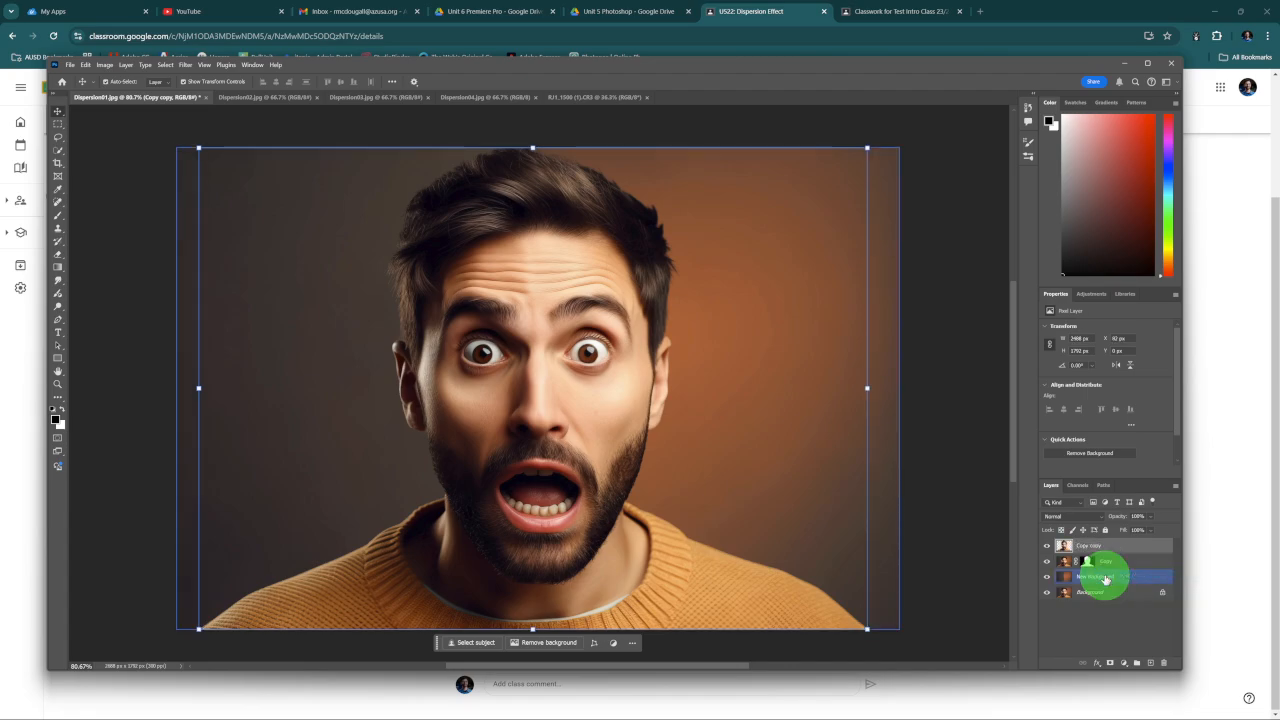
Rename the unmasked top layer to "Dispersion" and duplicate it.
click(1070, 550)
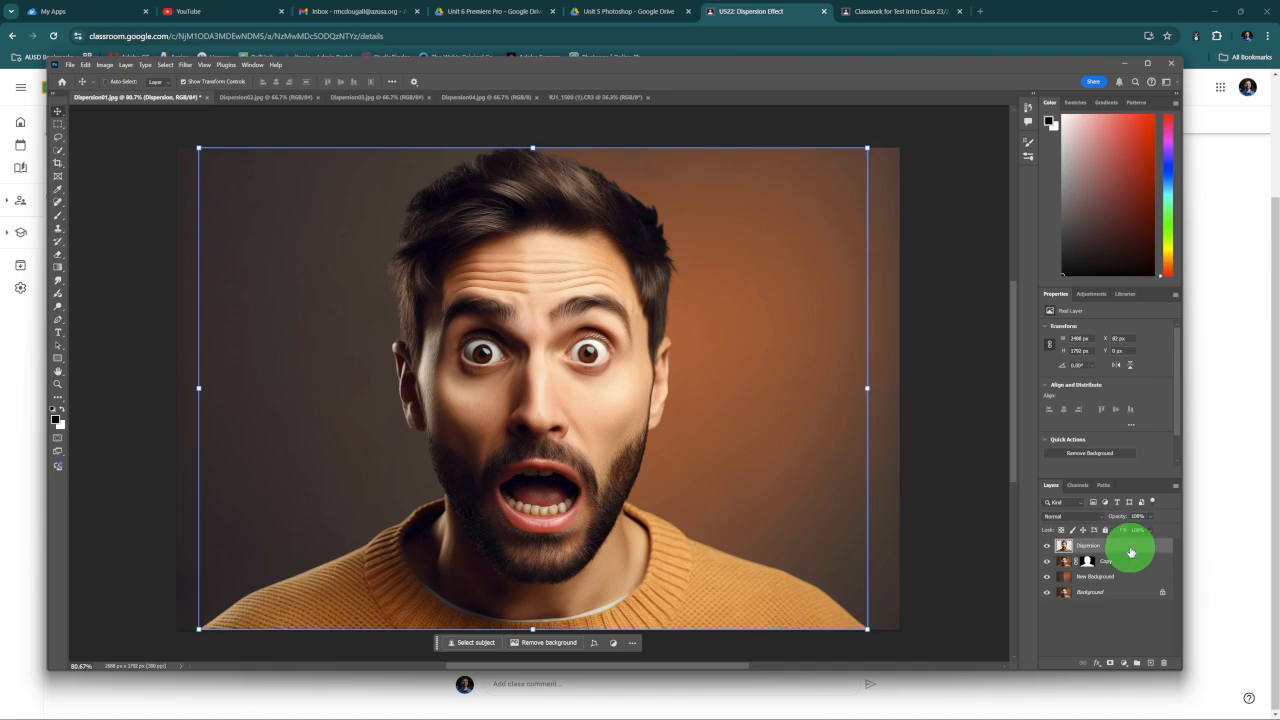
key(ctrl+j)
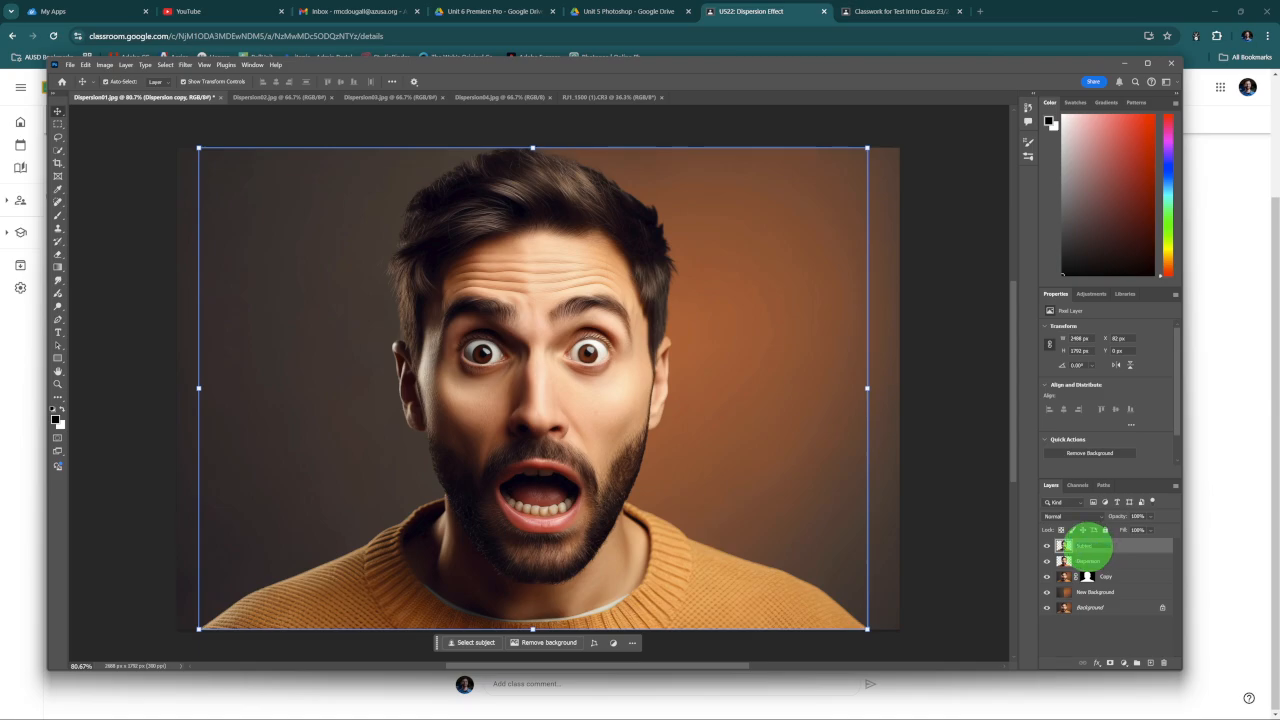
Name the top duplicate layer "Subject" and select the Dispersion layer beneath it.
key(Return)
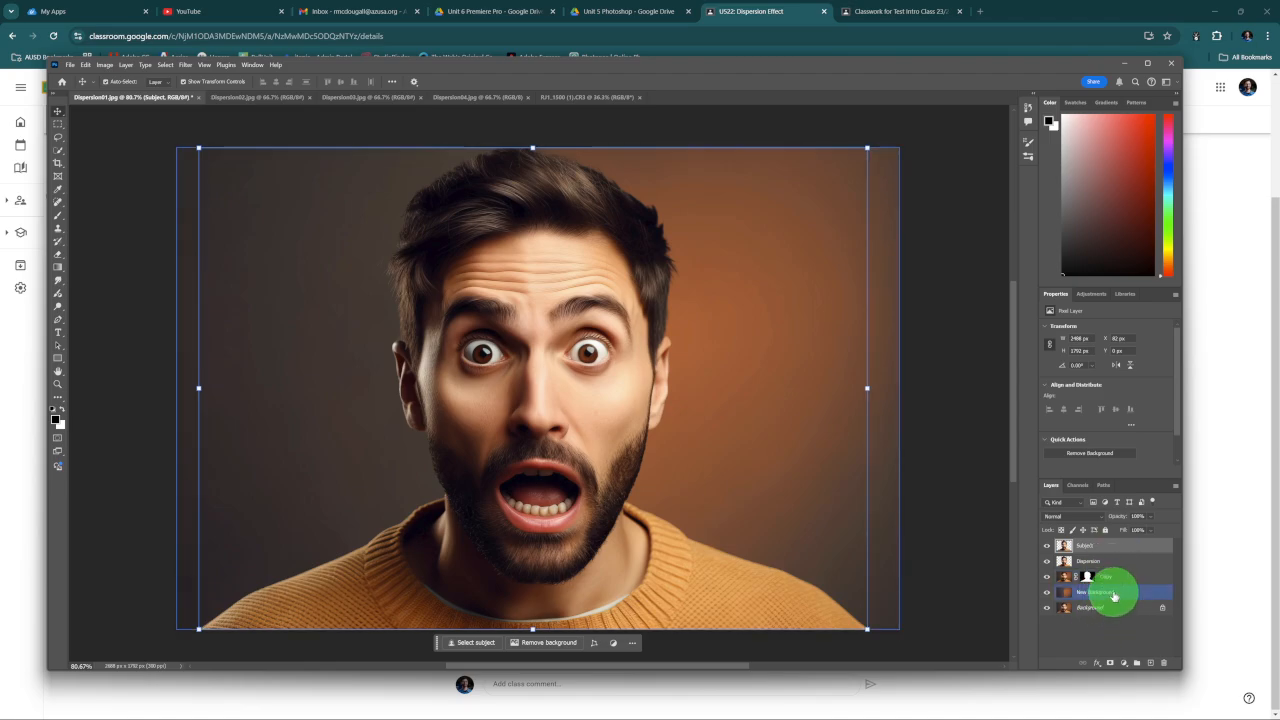
click(1114, 591)
click(1137, 583)
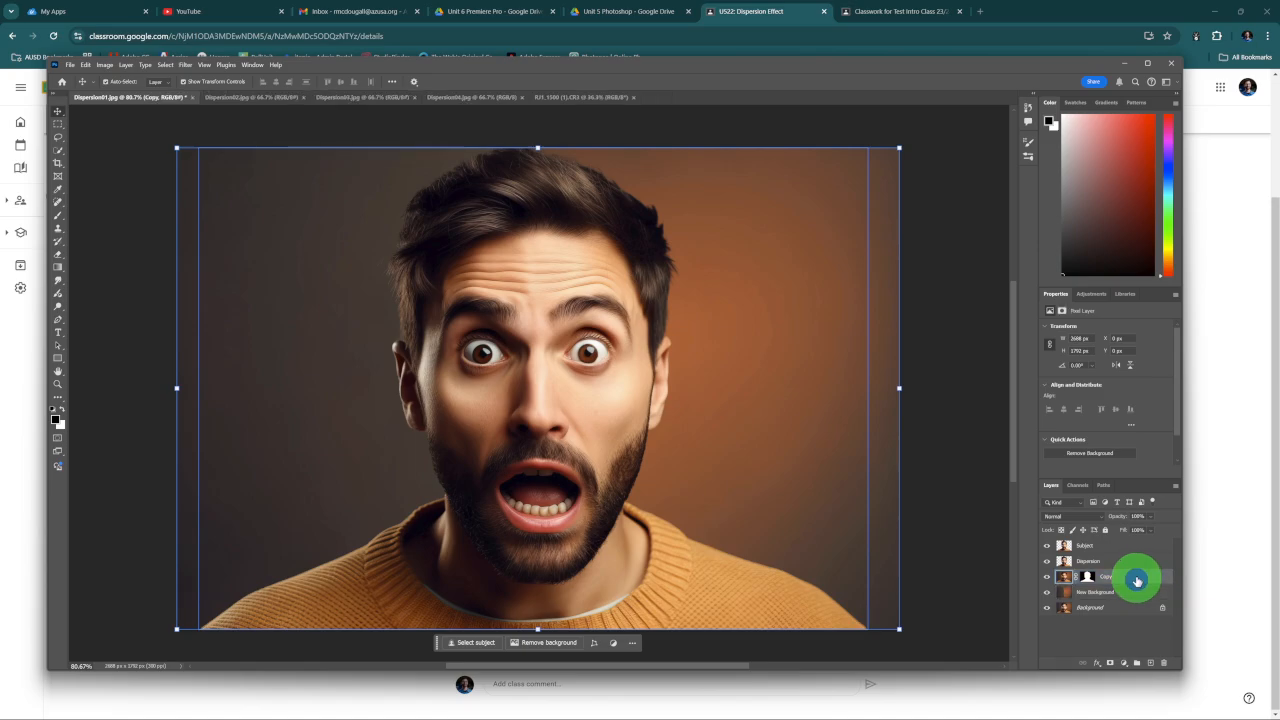
click(1134, 565)
click(1132, 552)
click(1132, 564)
click(1133, 552)
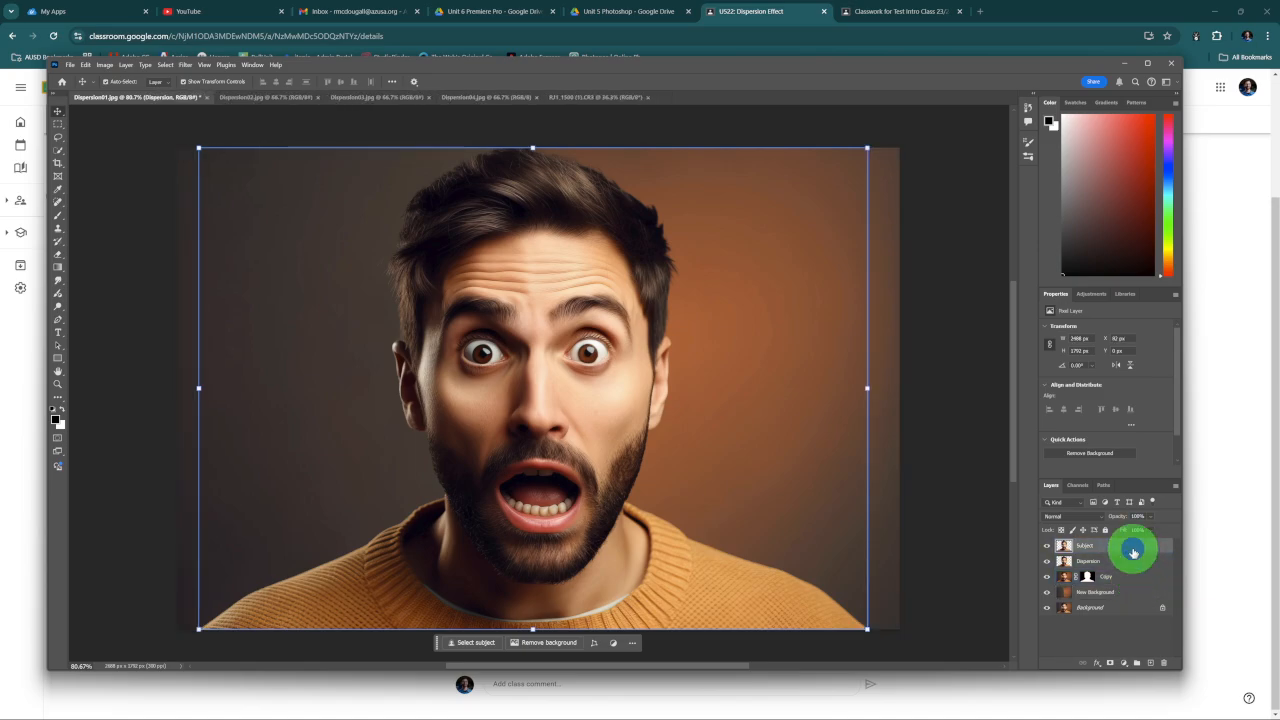
click(1134, 561)
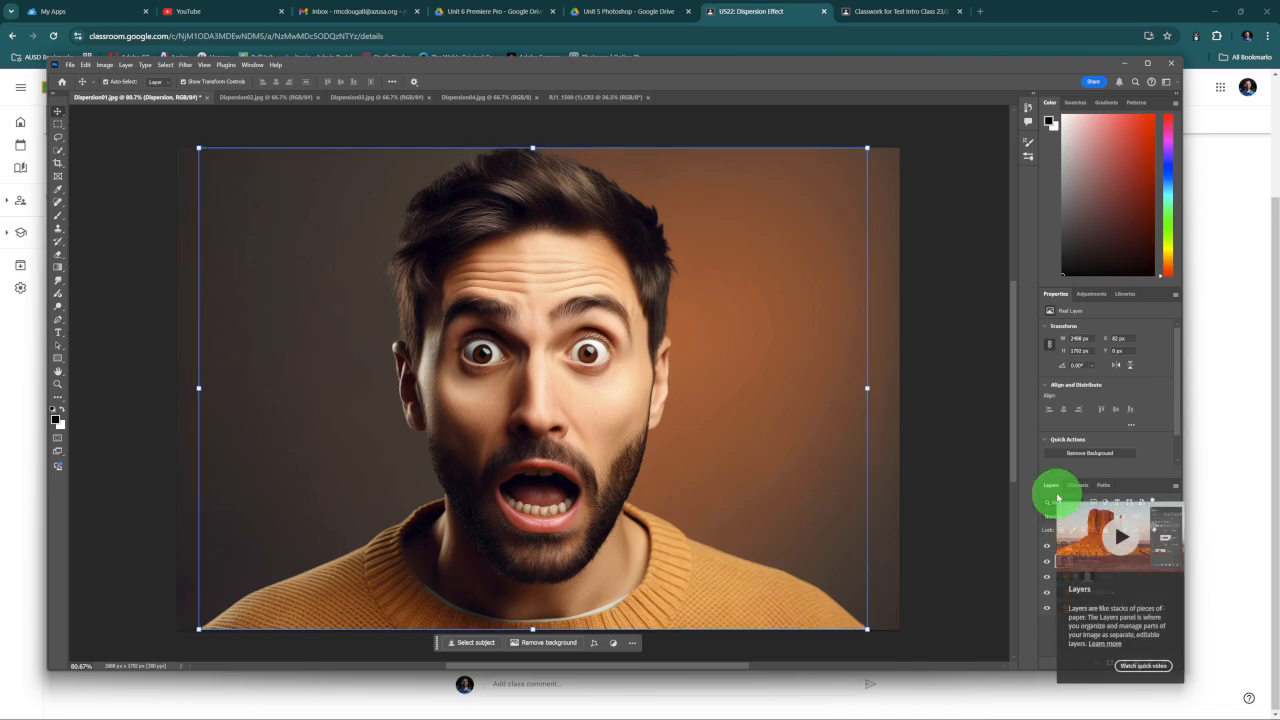
click(1179, 95)
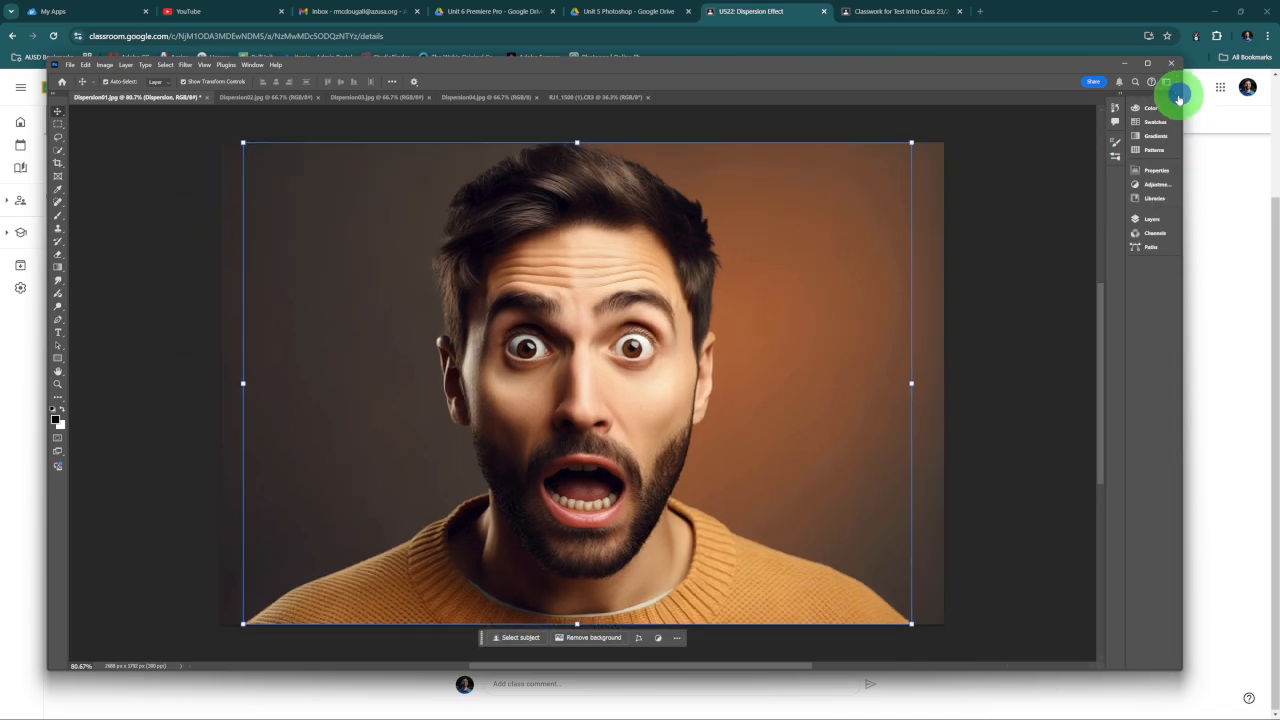
click(1147, 217)
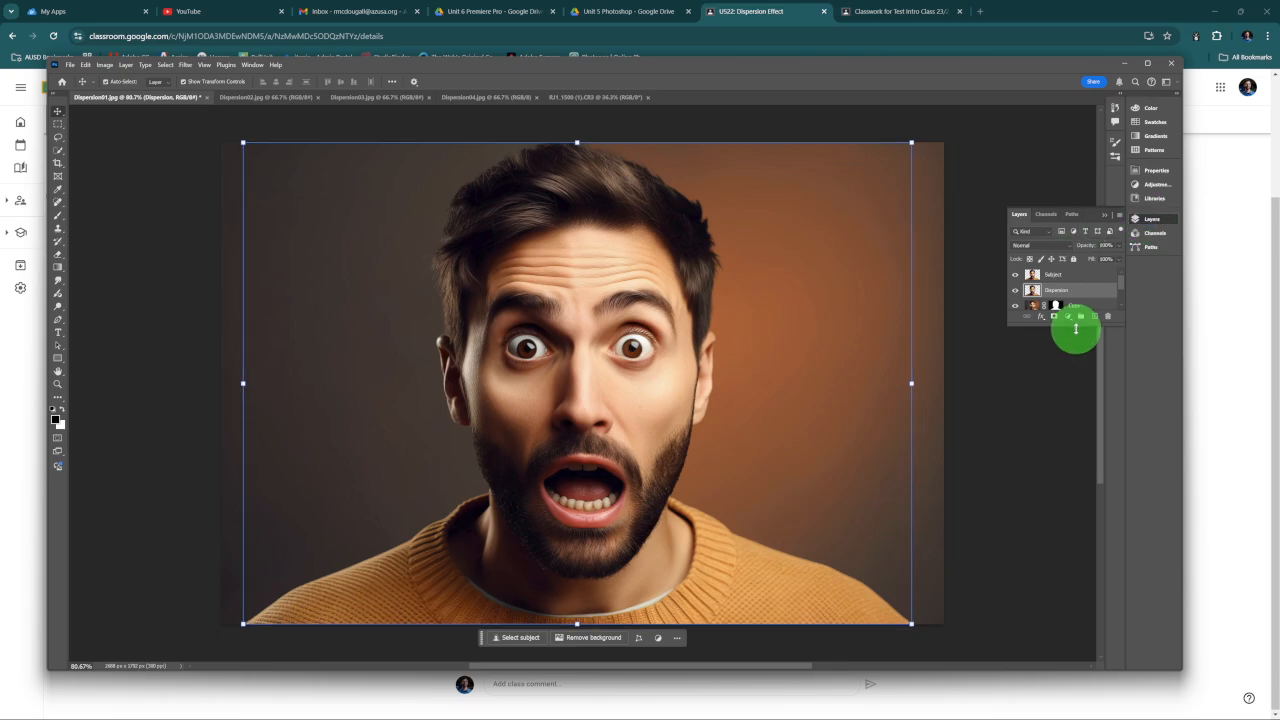
drag(1076, 330, 1083, 484)
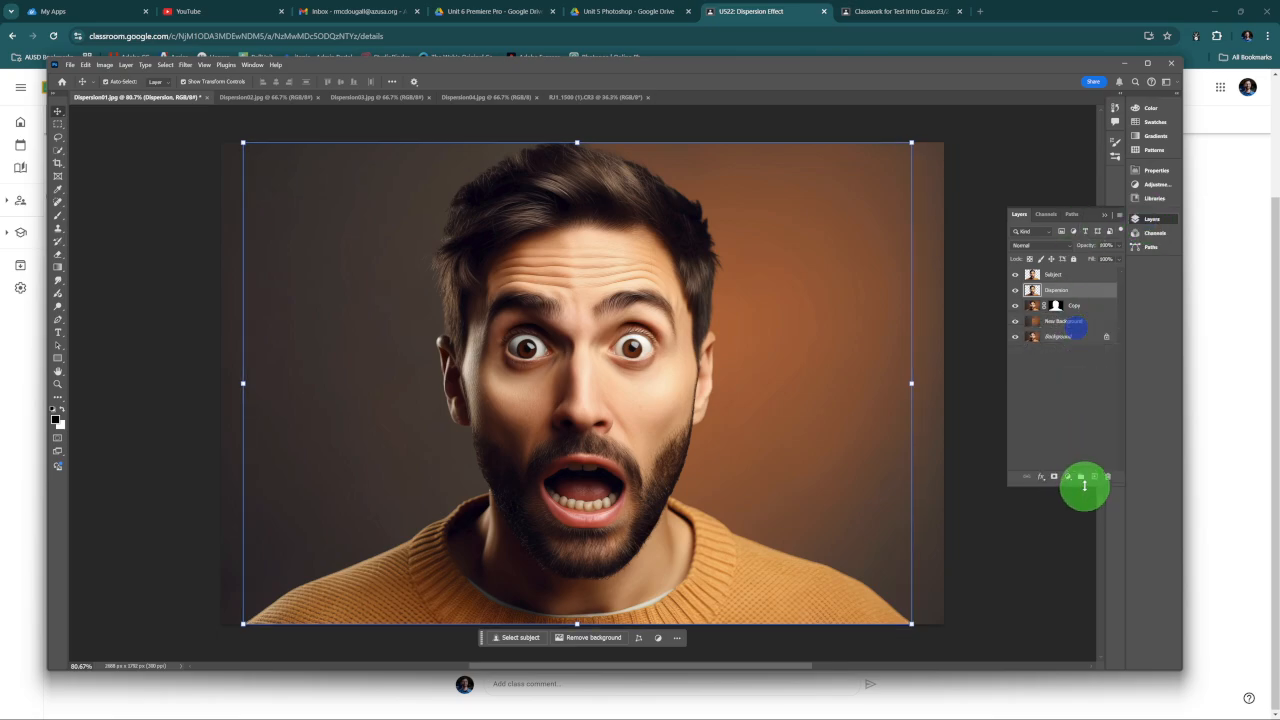
click(1178, 100)
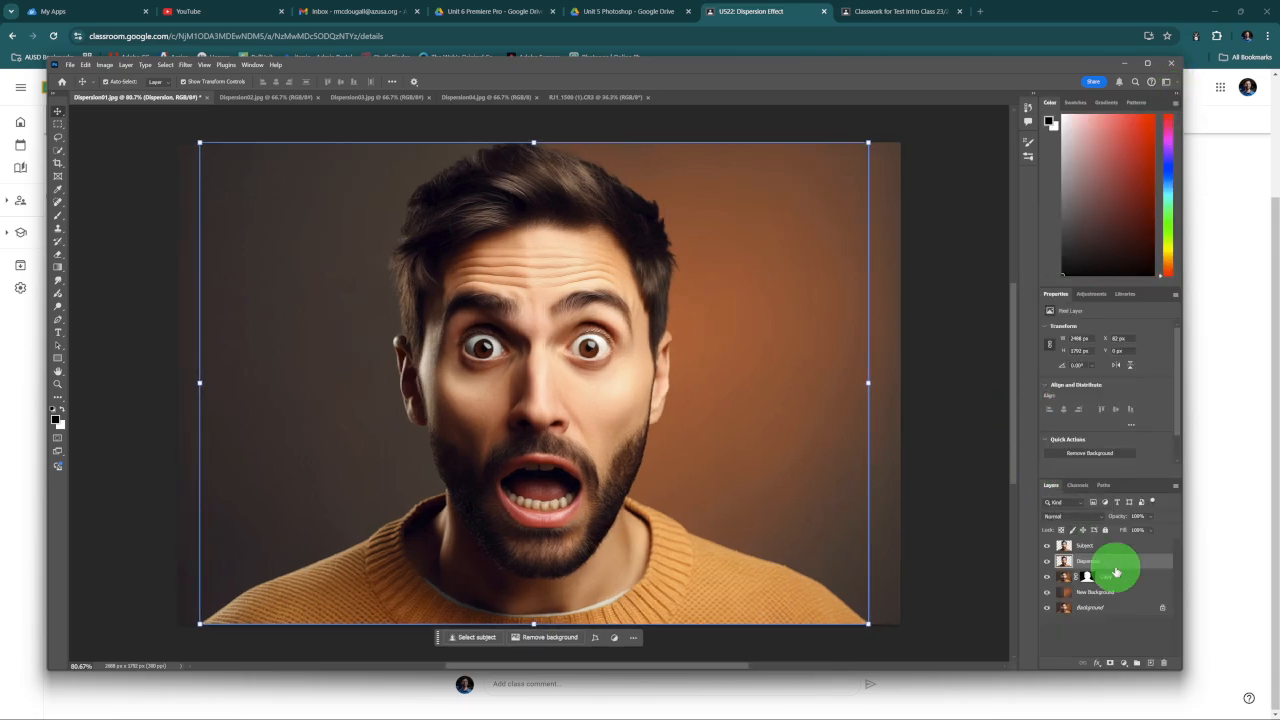
Open the Liquify filter on the Dispersion layer and set the Forward Warp brush size to 700.
drag(1118, 566, 938, 520)
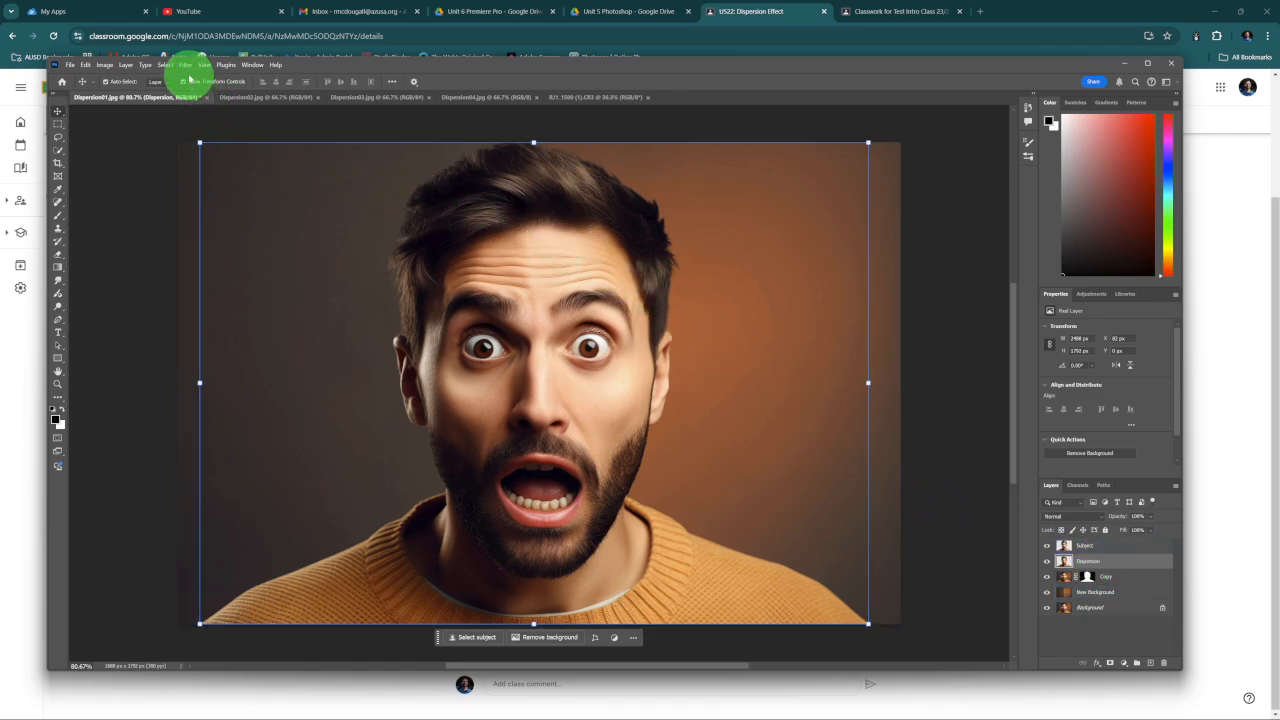
click(186, 65)
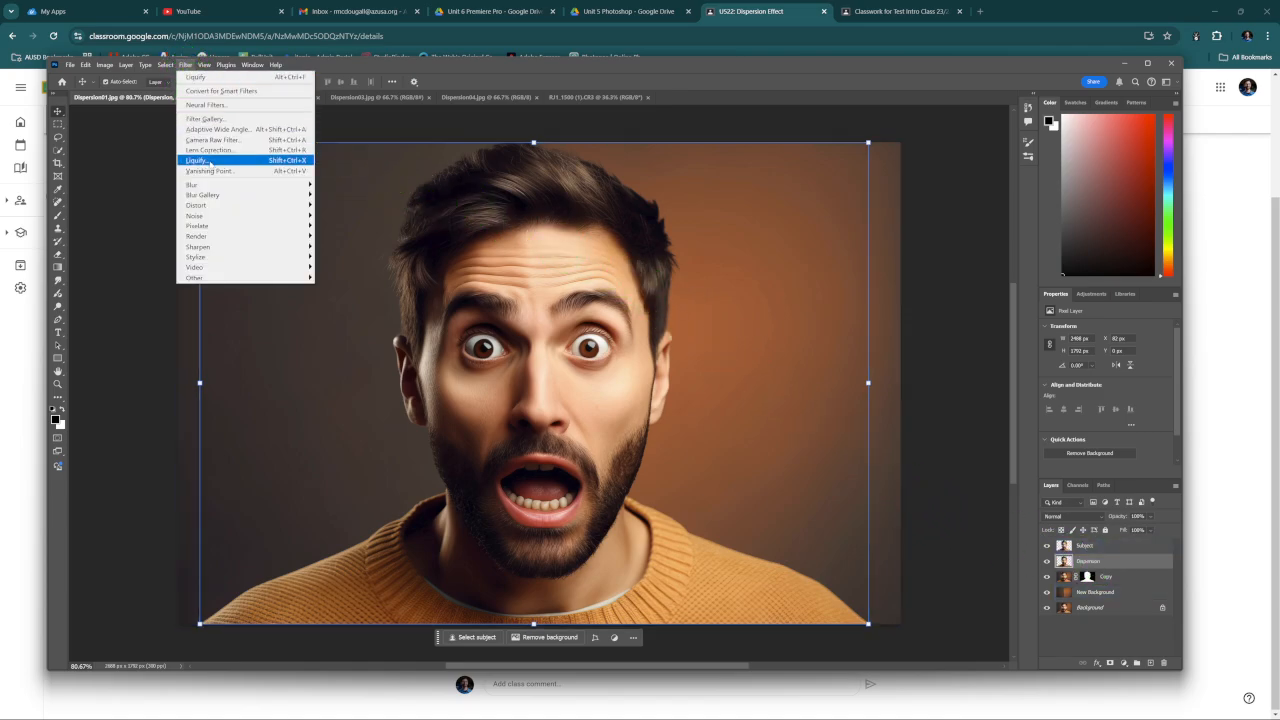
click(197, 160)
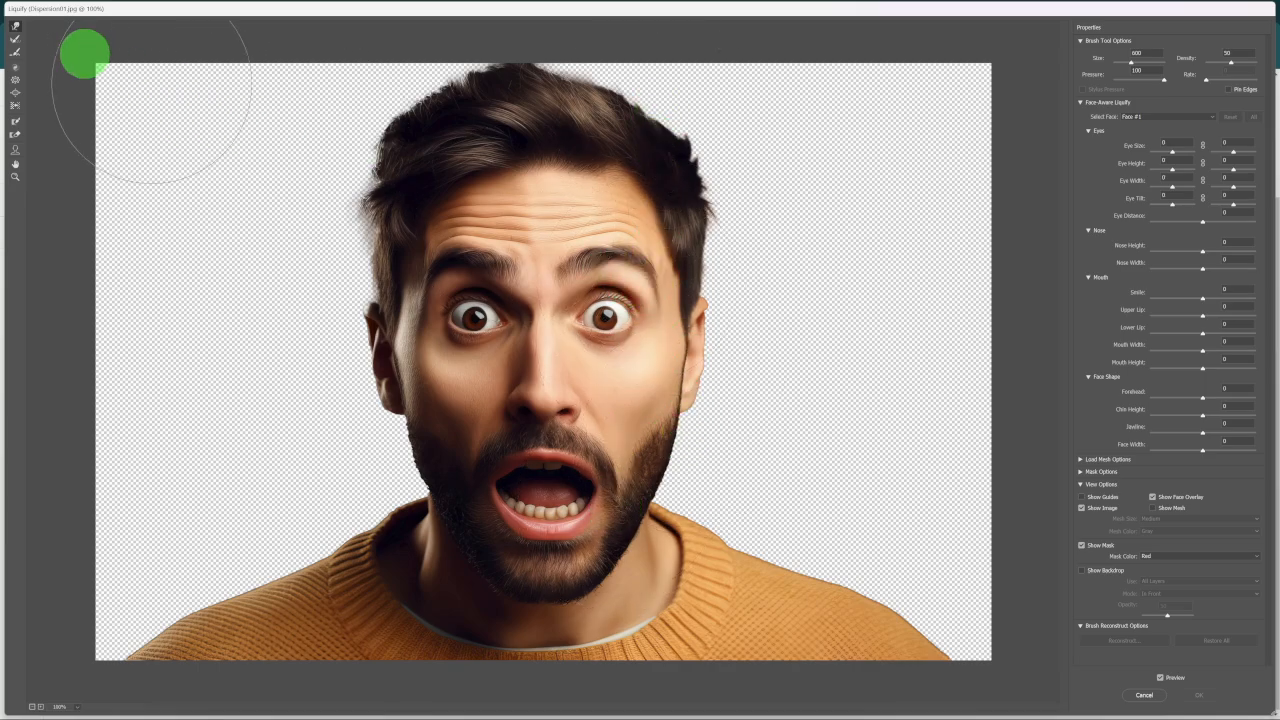
drag(583, 194, 612, 195)
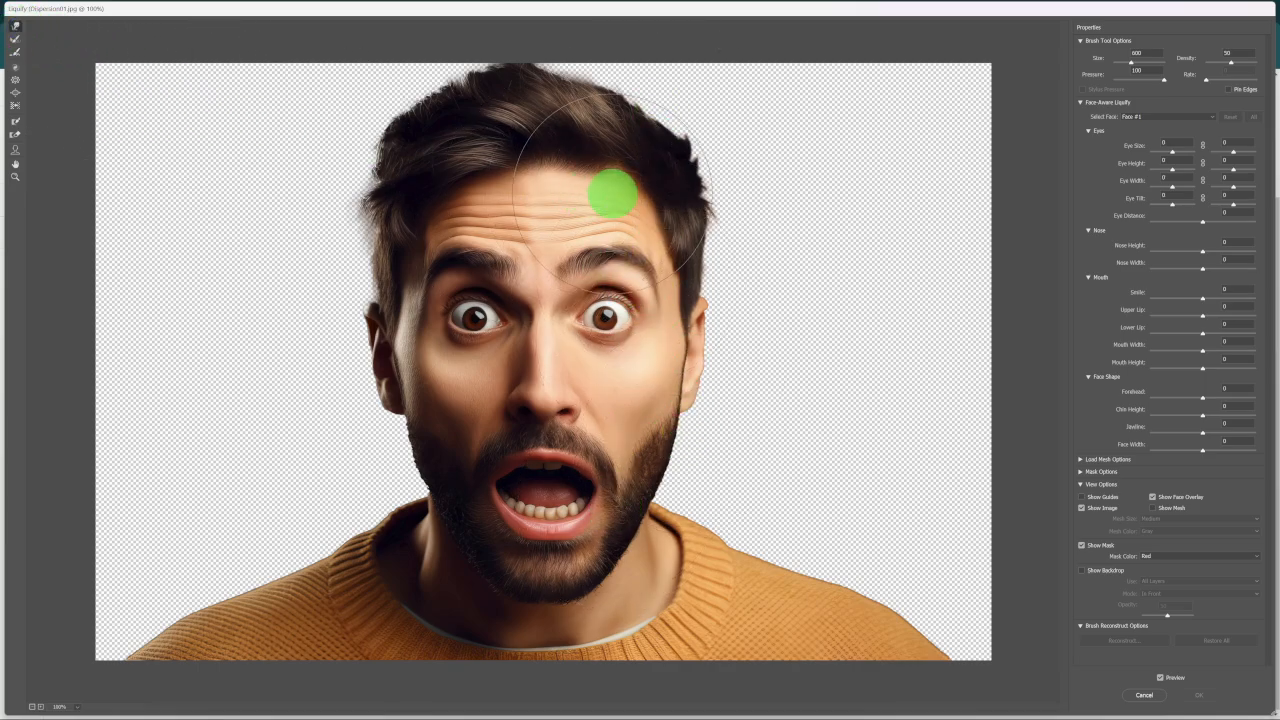
key(])
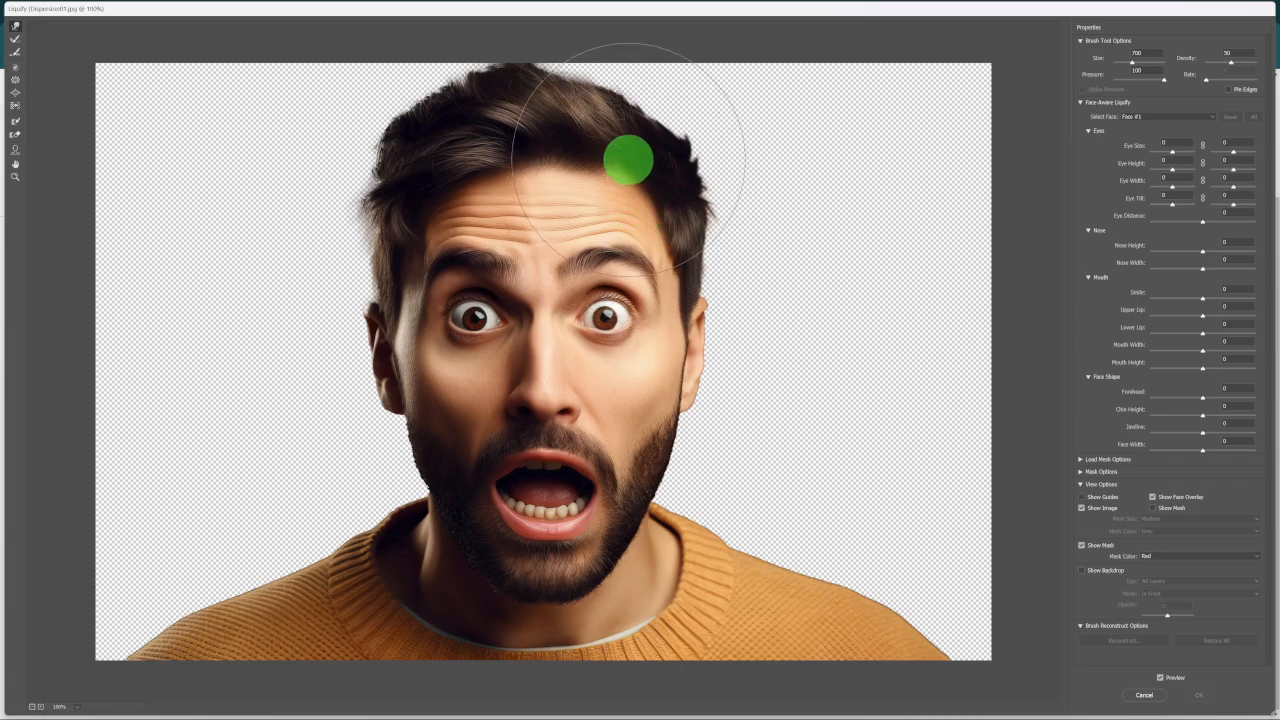
Warp the hair, forehead, brow and eye on the right half of the face outward to the canvas's right edge.
drag(629, 158, 766, 106)
mouse_move(620, 160)
mouse_down()
mouse_move(643, 103)
mouse_move(671, 100)
mouse_up()
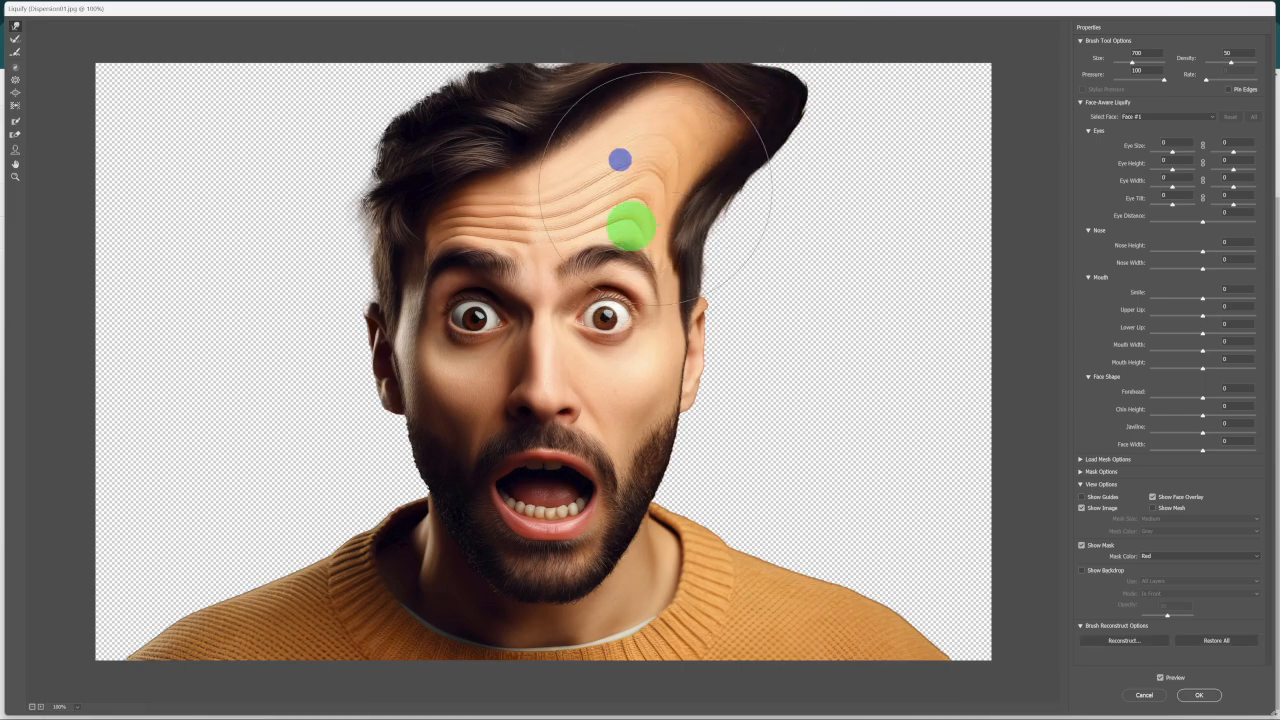
drag(613, 277, 848, 249)
drag(734, 206, 971, 137)
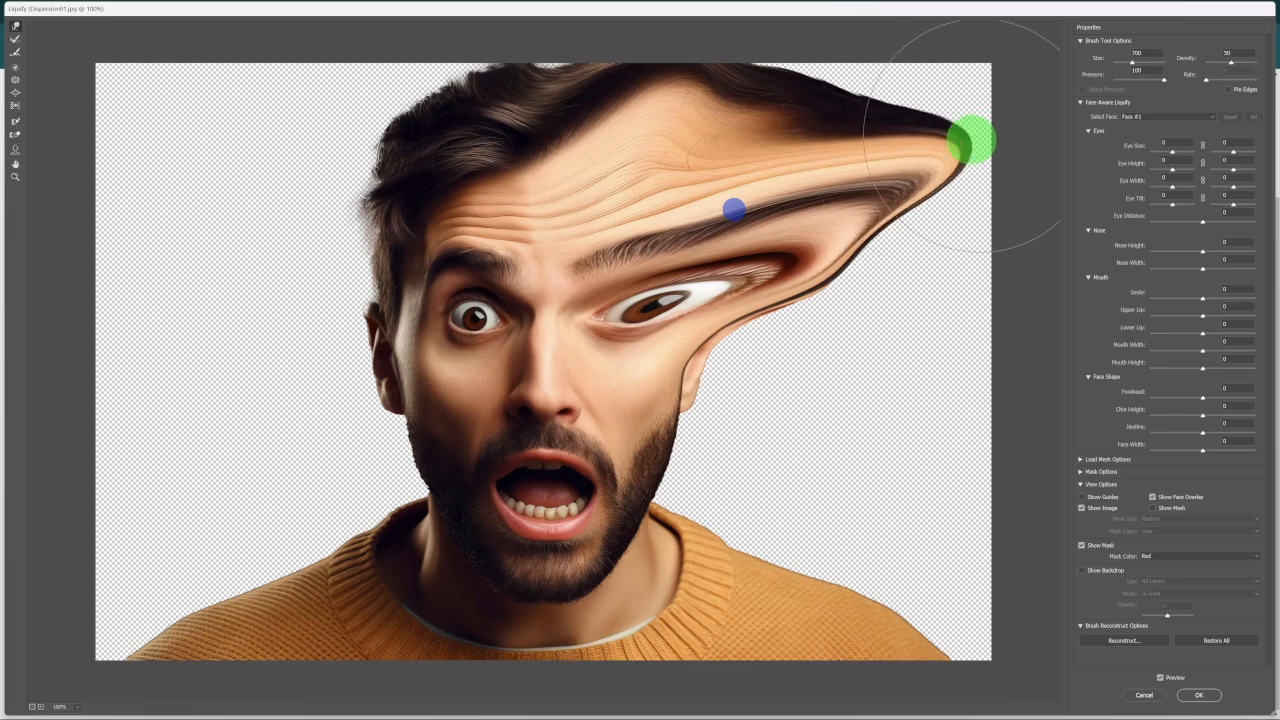
mouse_move(789, 149)
mouse_down()
mouse_move(883, 129)
mouse_move(972, 88)
mouse_up()
mouse_move(769, 111)
mouse_down()
mouse_move(810, 93)
mouse_move(920, 69)
mouse_move(960, 77)
mouse_up()
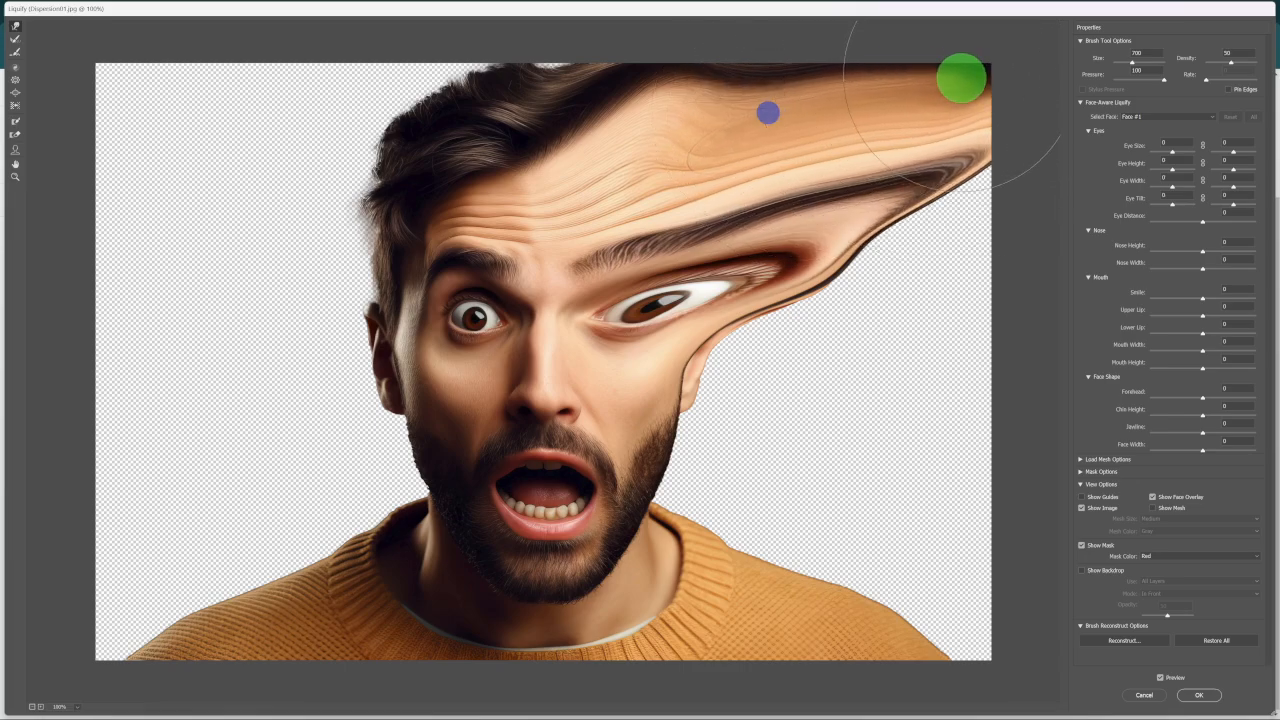
drag(814, 189, 913, 234)
mouse_move(771, 234)
mouse_down()
mouse_move(909, 366)
mouse_move(954, 466)
mouse_up()
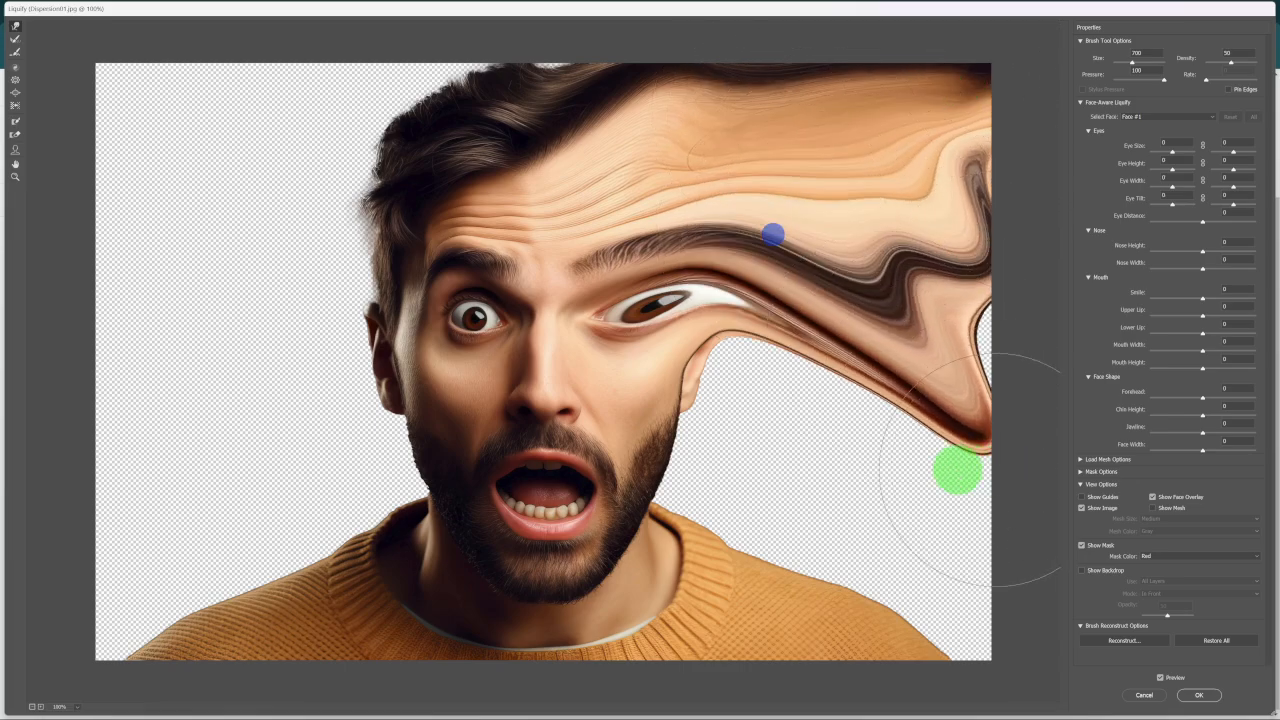
drag(937, 331, 1025, 352)
drag(764, 403, 937, 566)
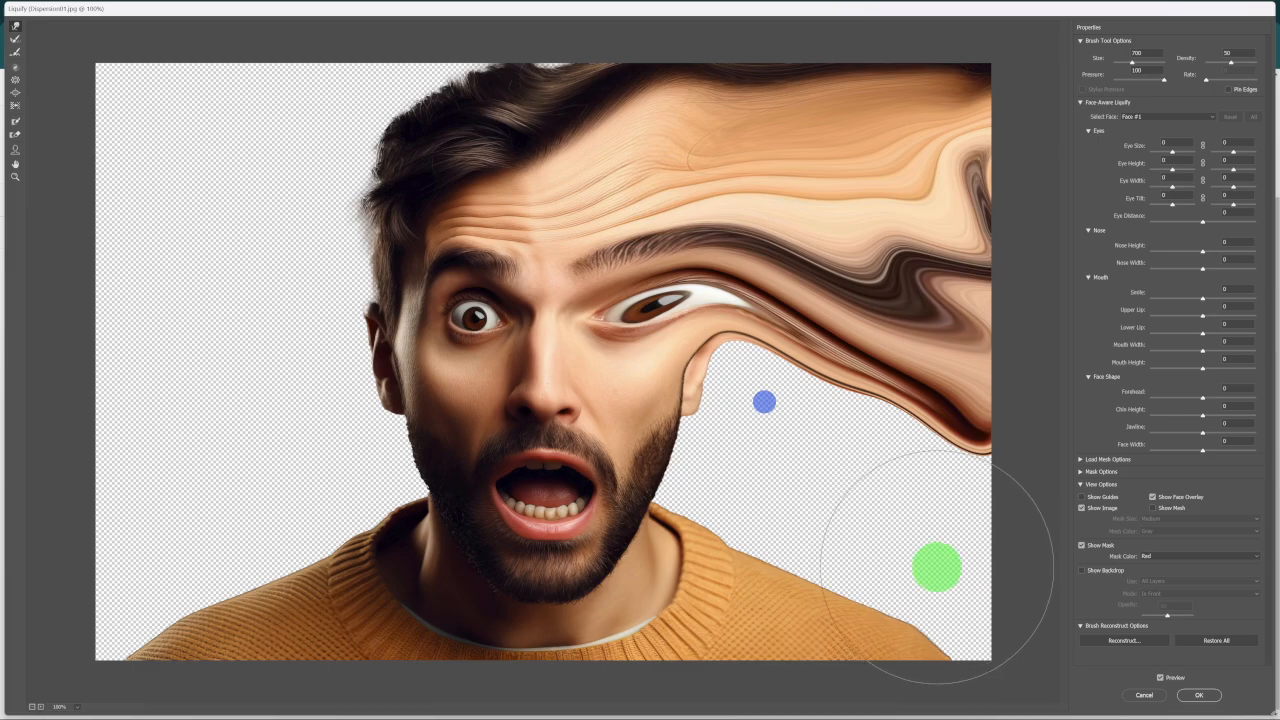
Warp the jaw, cheek, beard and sweater collar outward to fill the lower right part of the canvas.
drag(617, 573, 891, 557)
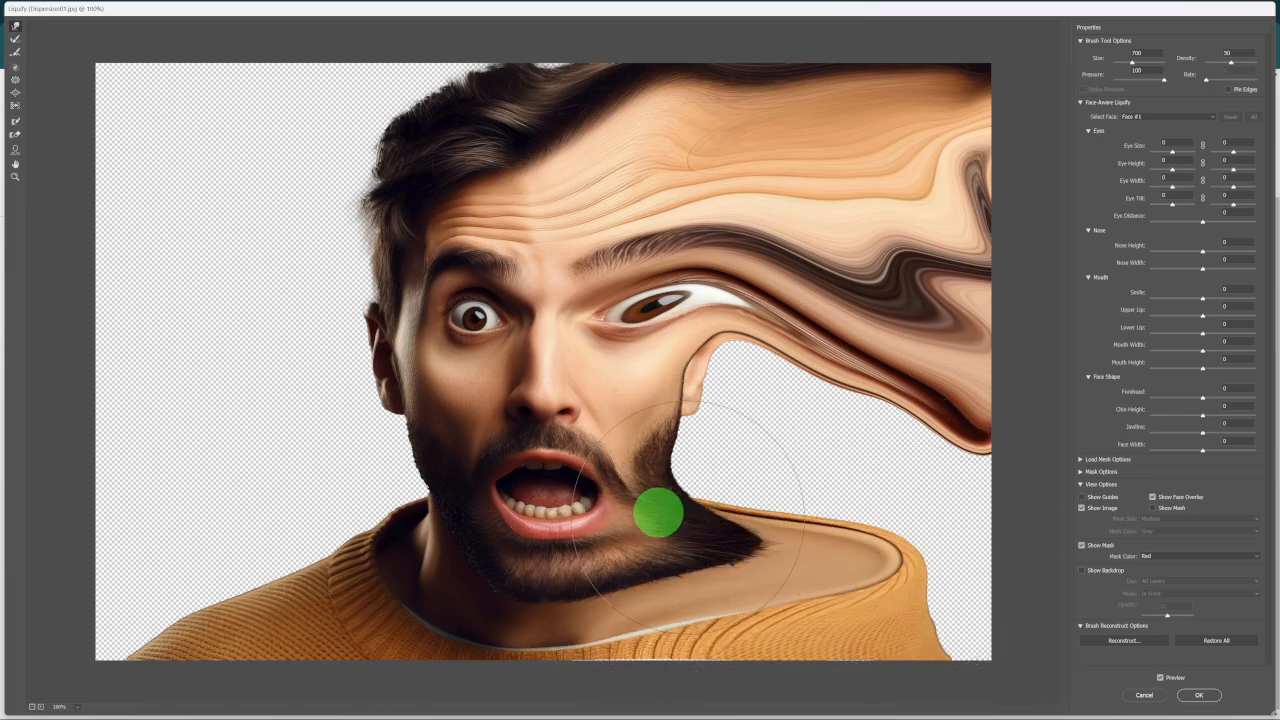
drag(645, 486, 923, 484)
mouse_move(629, 340)
mouse_down()
mouse_move(771, 411)
mouse_move(971, 466)
mouse_move(985, 488)
mouse_up()
drag(820, 366, 1031, 463)
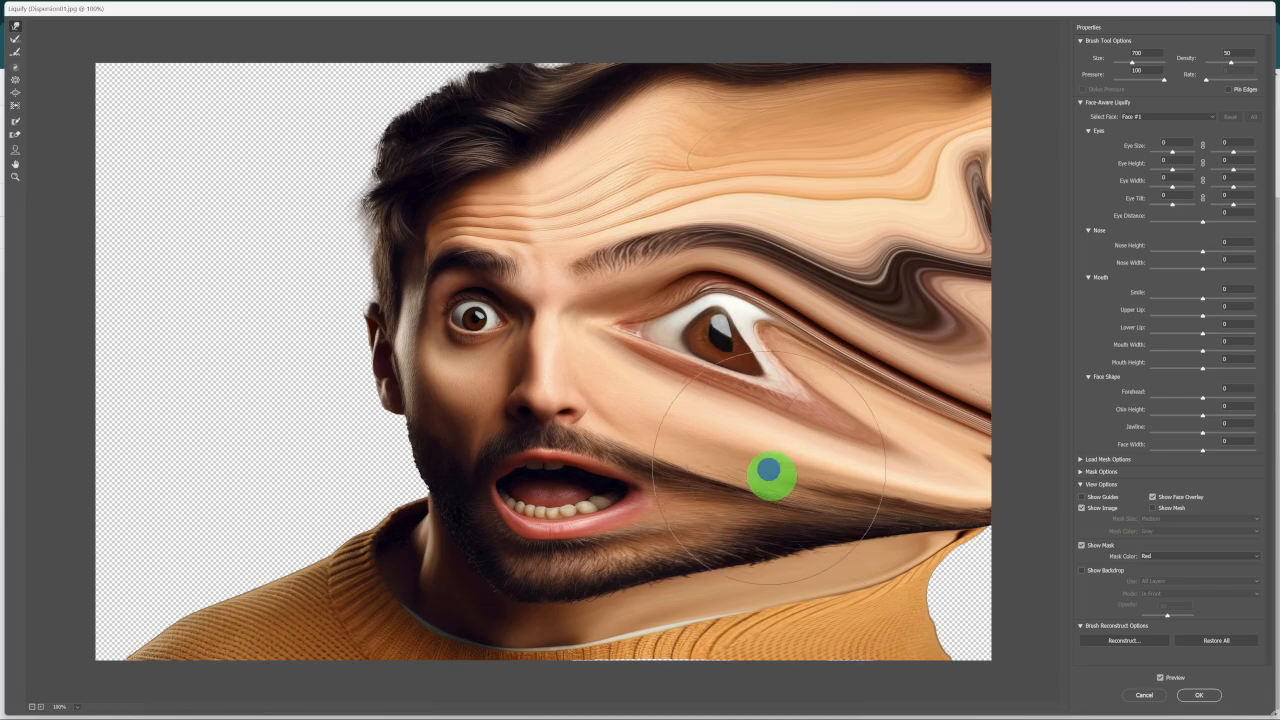
drag(771, 471, 994, 546)
drag(857, 576, 1006, 663)
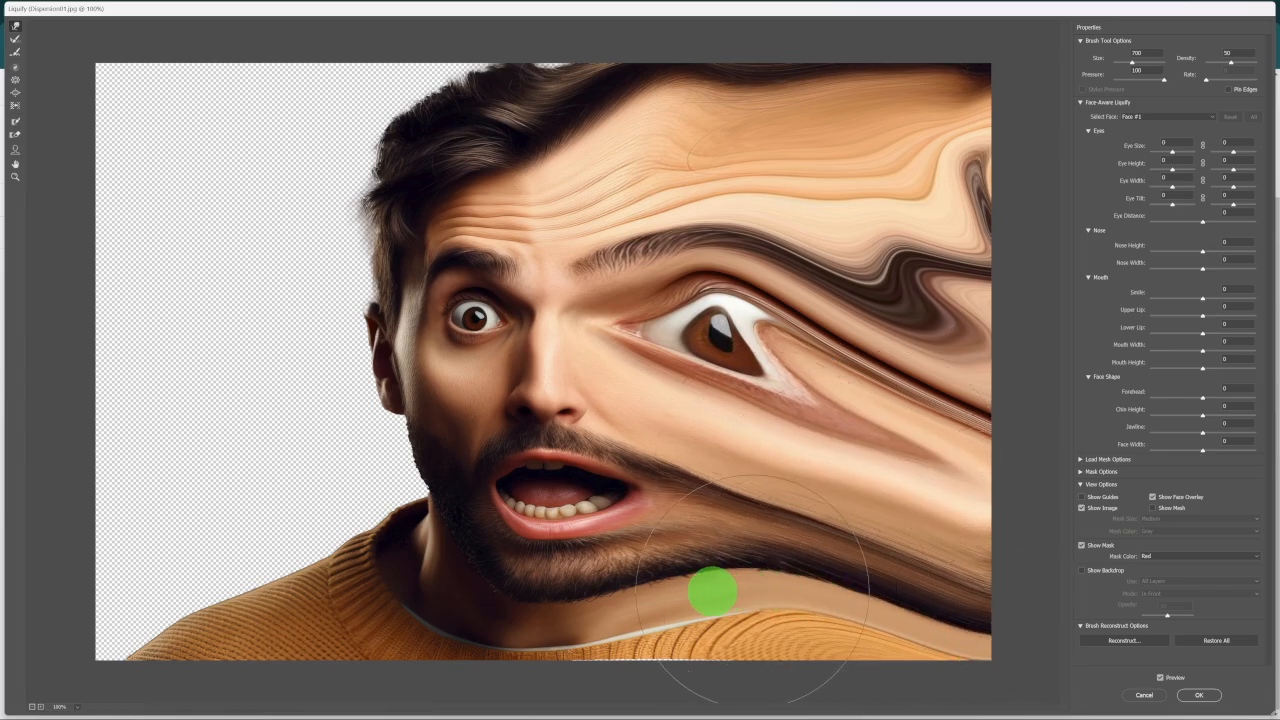
mouse_move(654, 589)
mouse_down()
mouse_move(780, 636)
mouse_move(985, 670)
mouse_up()
drag(577, 606, 640, 663)
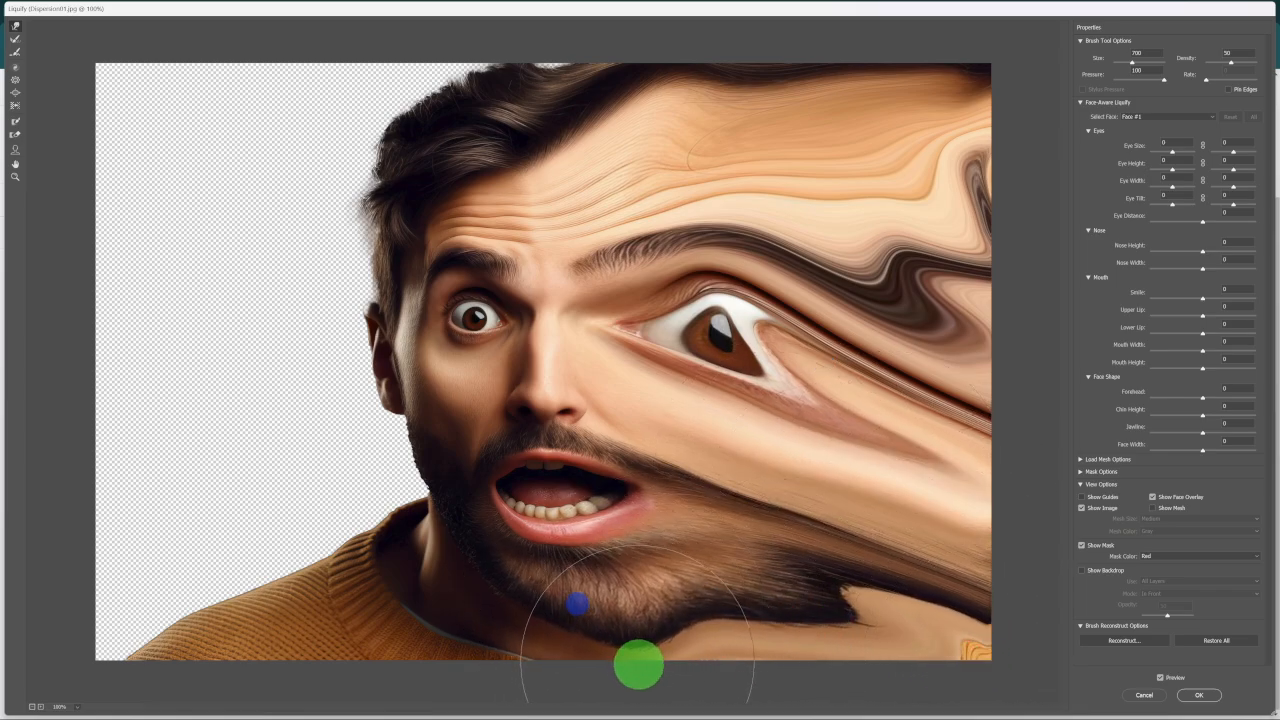
Stretch the mouth, nose, forehead and hair further to the right and apply the Liquify filter.
drag(610, 468, 735, 460)
drag(577, 360, 855, 372)
drag(543, 194, 717, 123)
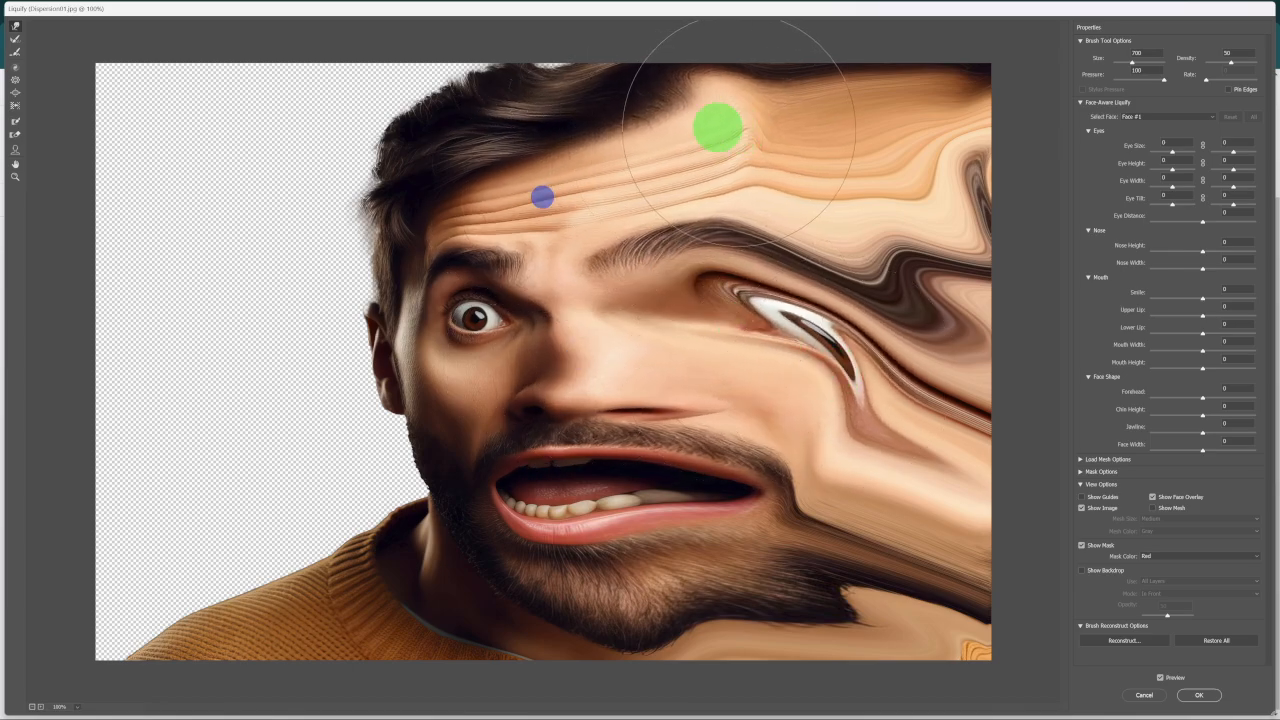
mouse_move(578, 121)
mouse_down()
mouse_move(619, 89)
mouse_move(716, 72)
mouse_up()
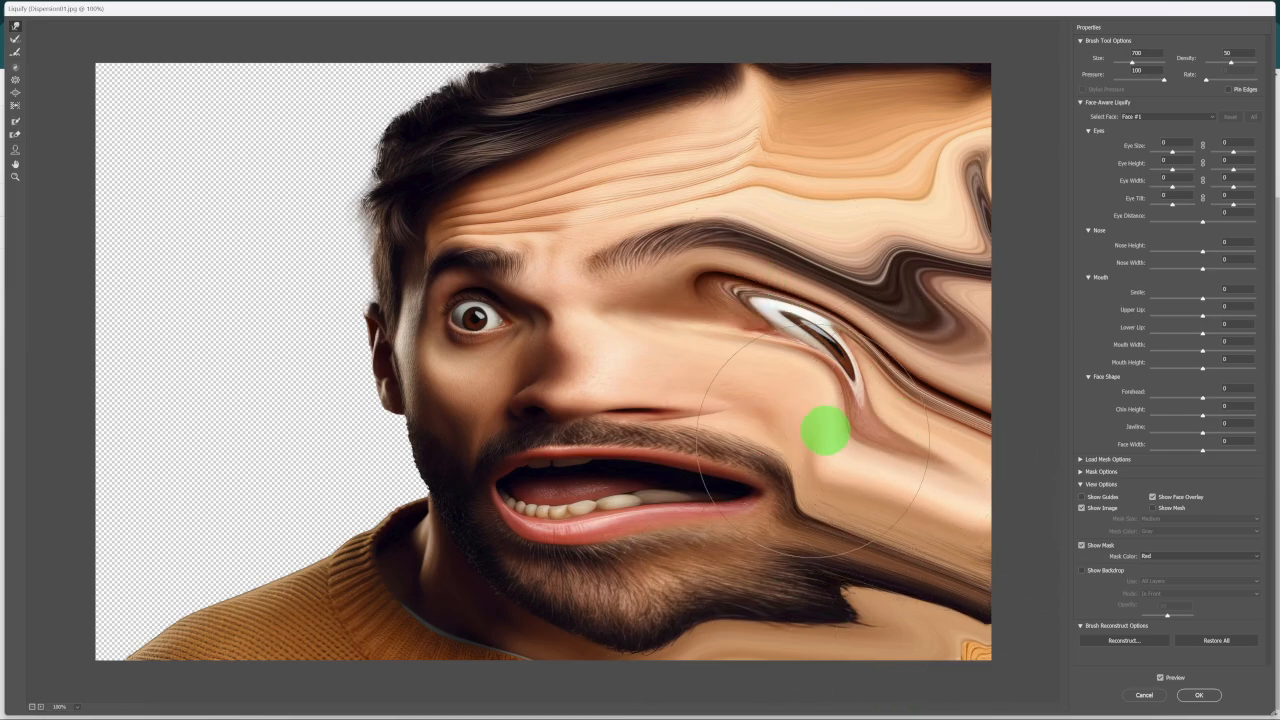
click(1192, 695)
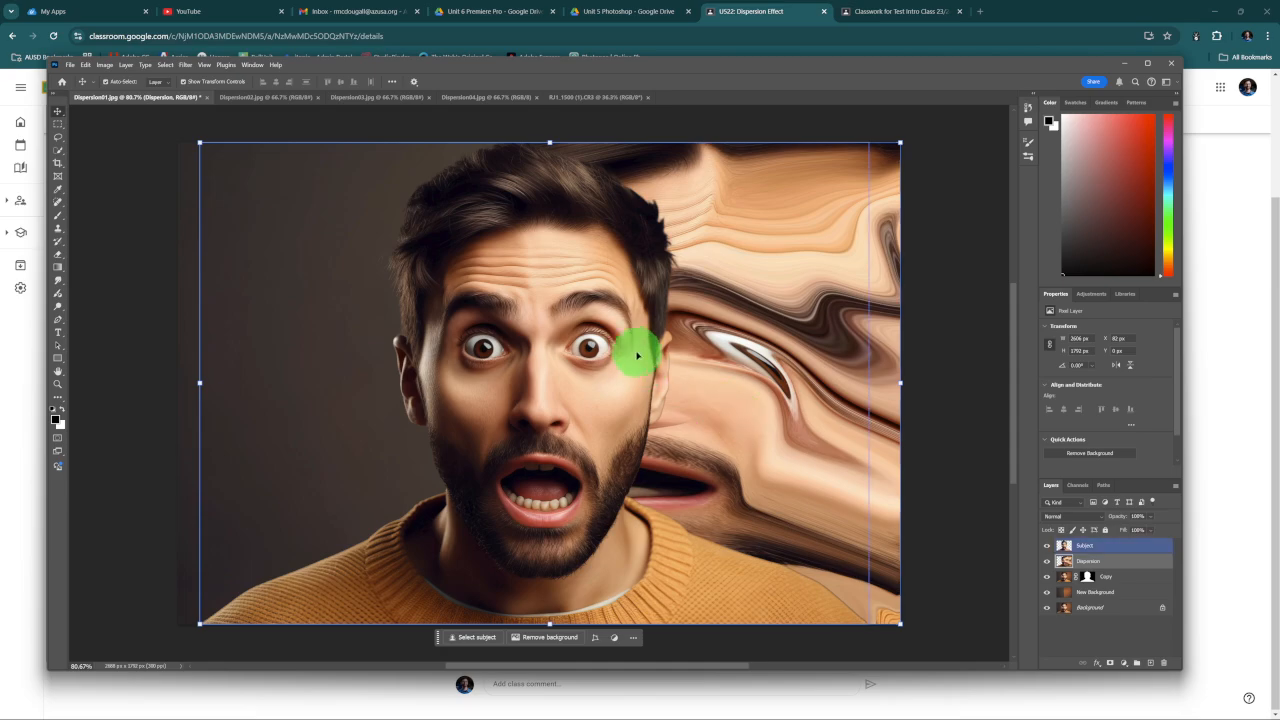
Toggle the Subject layer's visibility to compare it with the liquified Dispersion layer underneath.
click(1094, 546)
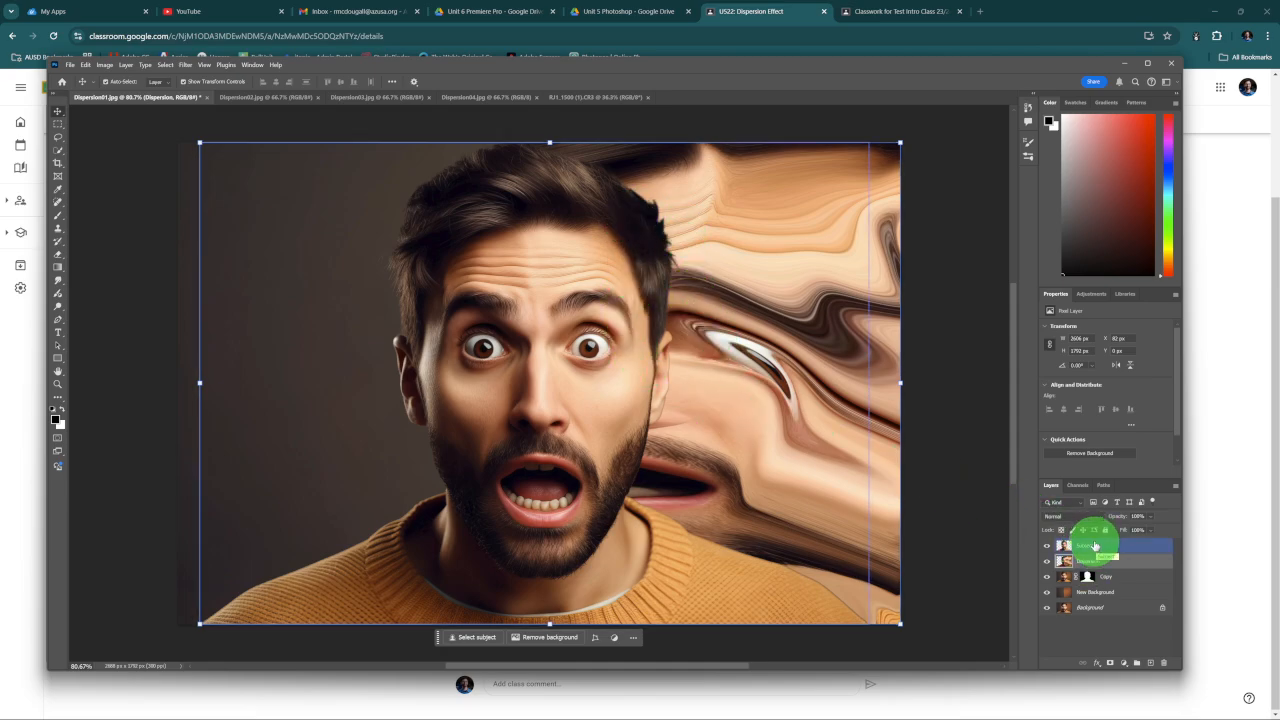
drag(1094, 546, 1120, 565)
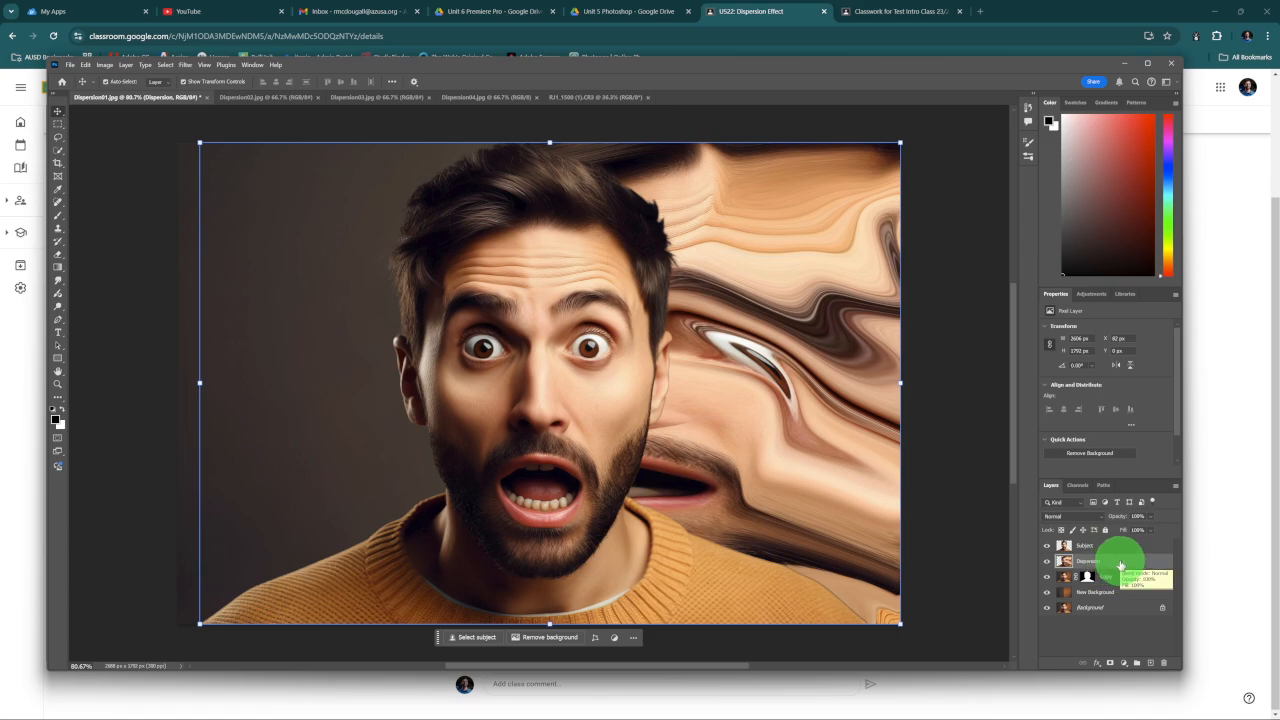
click(1047, 546)
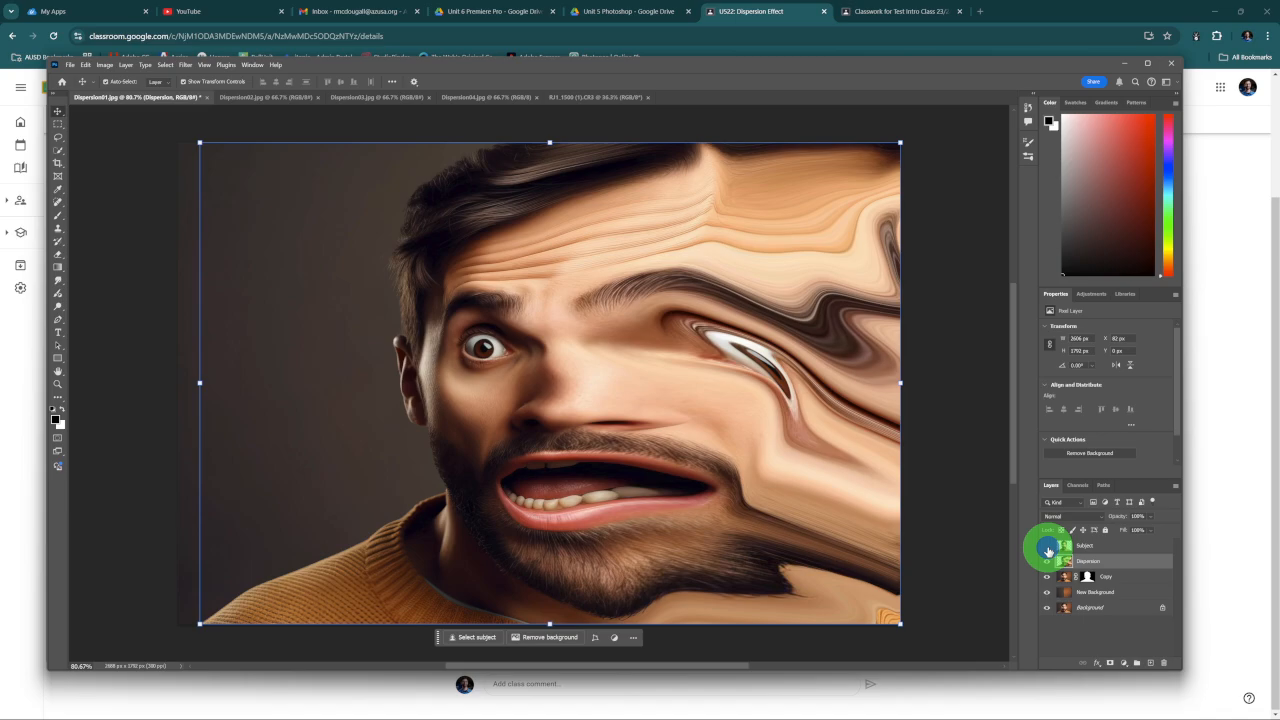
click(1047, 546)
click(1047, 546)
click(1047, 546)
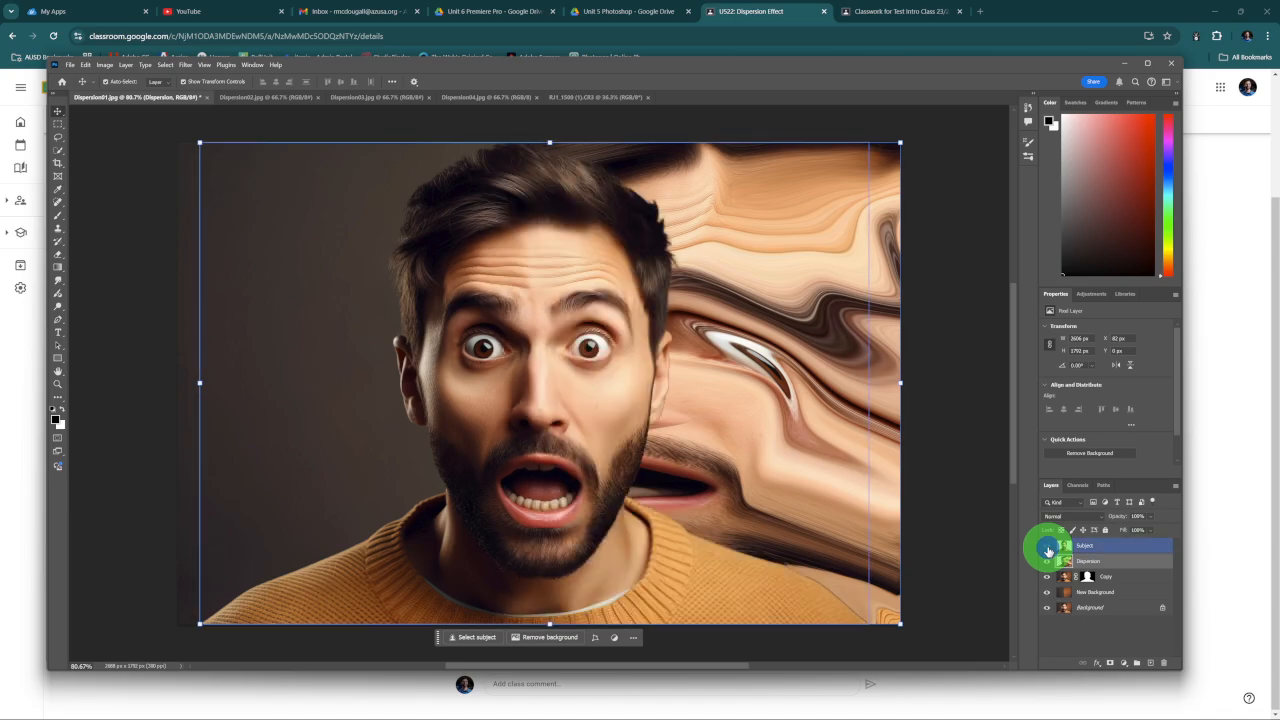
Add a black layer mask to the Dispersion layer and a white layer mask to the Subject layer.
click(1096, 558)
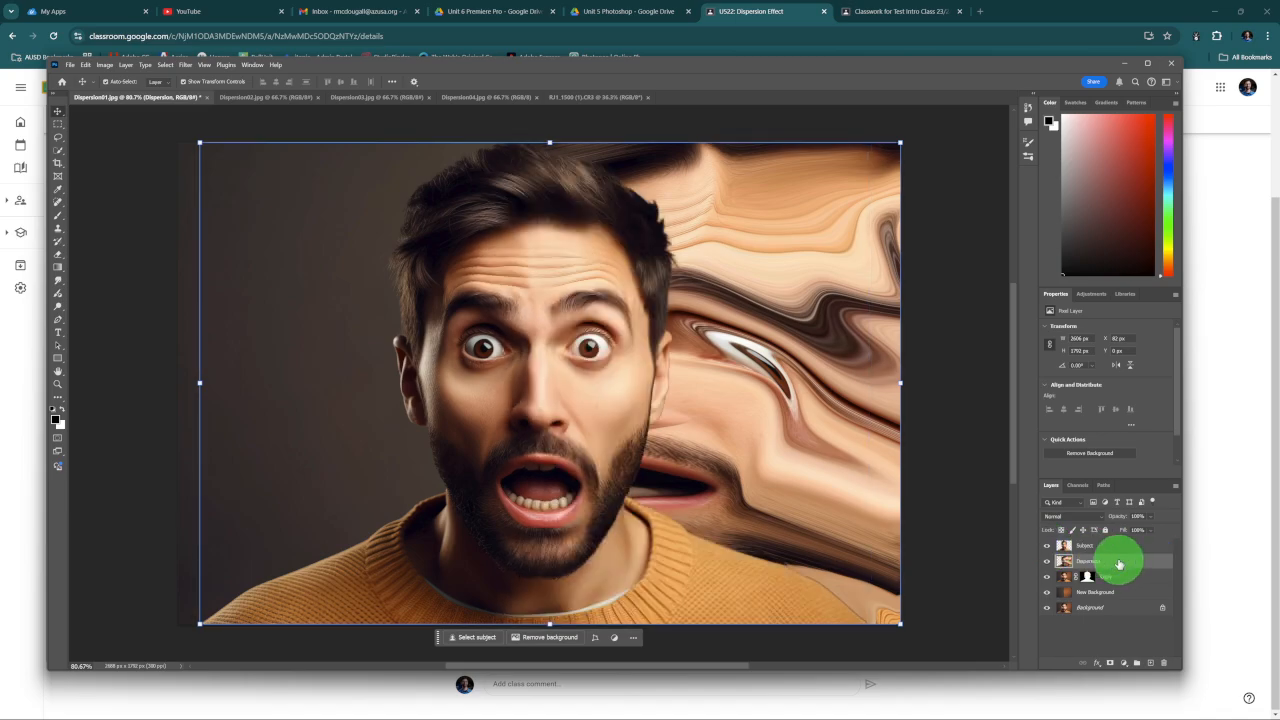
alt+click(1110, 664)
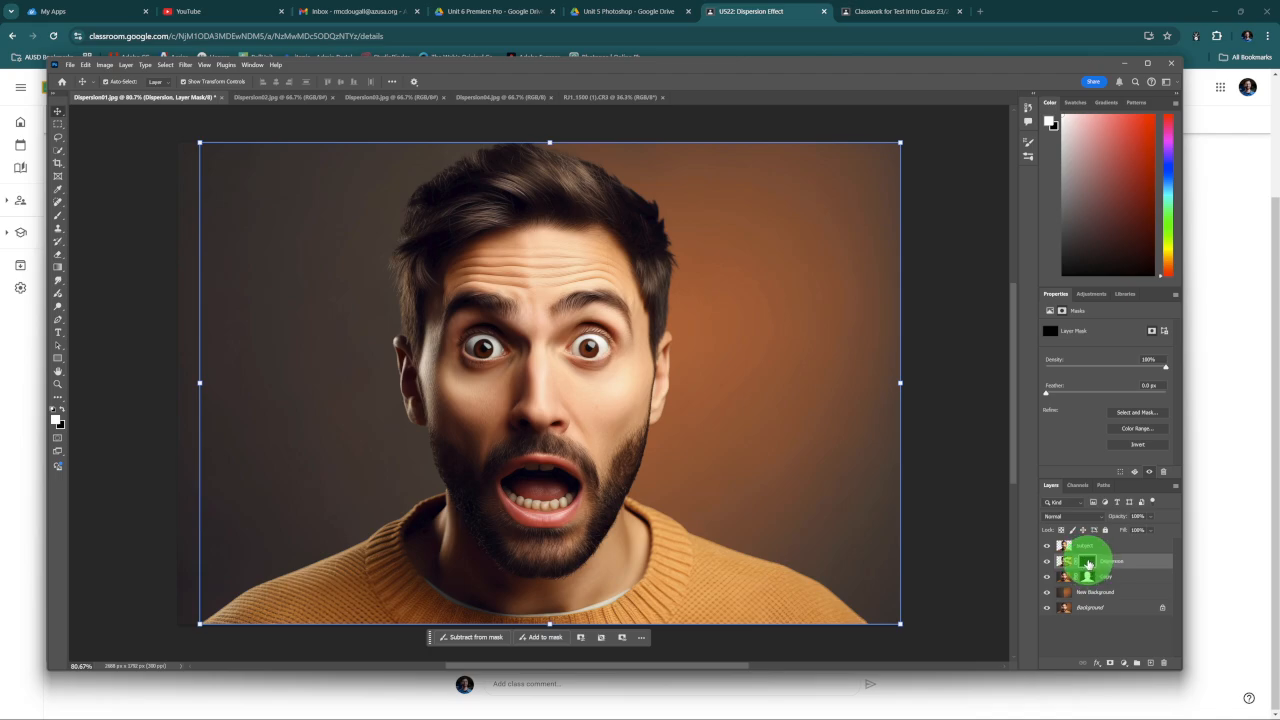
click(1089, 550)
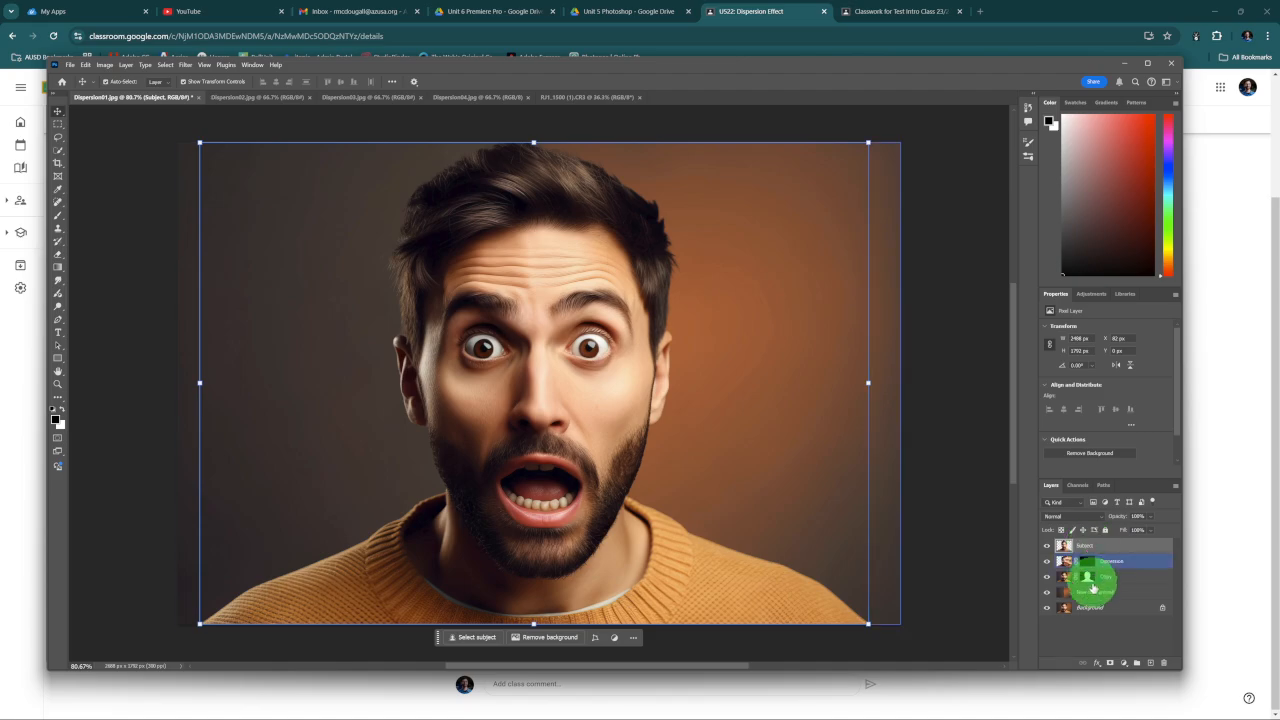
click(1110, 666)
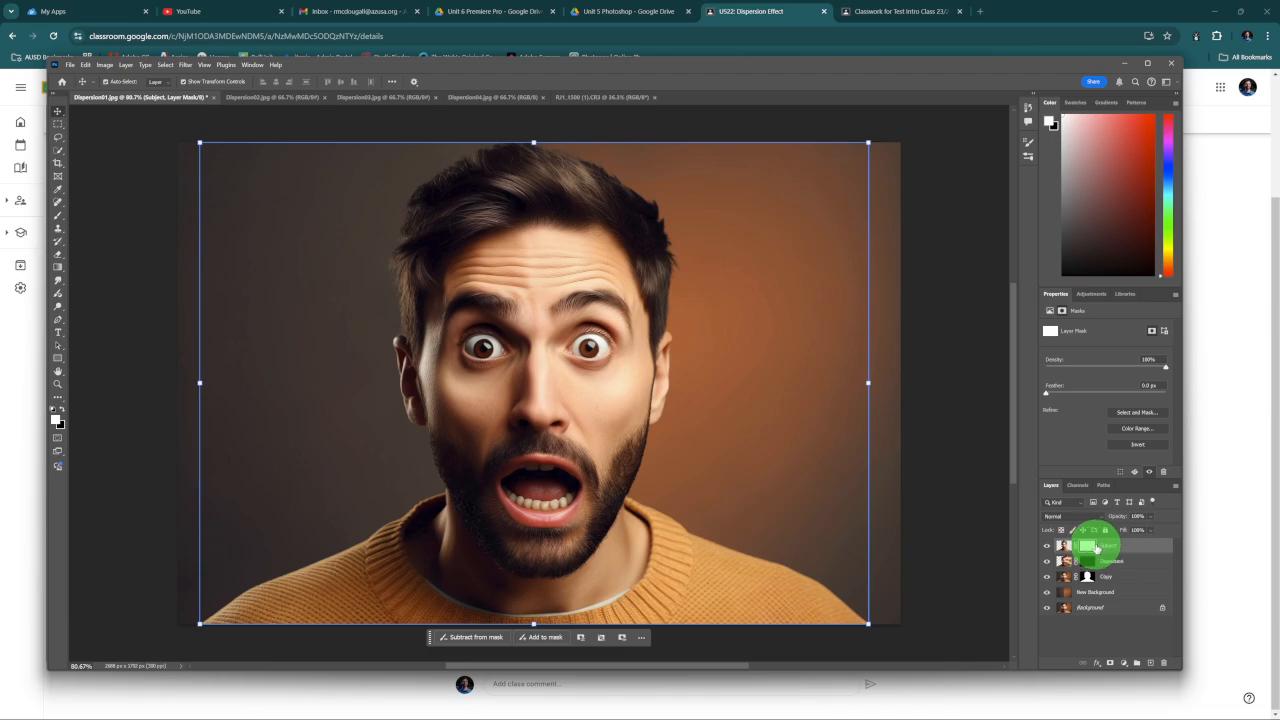
mouse_move(1090, 546)
mouse_down()
mouse_move(1090, 568)
mouse_move(1080, 552)
mouse_up()
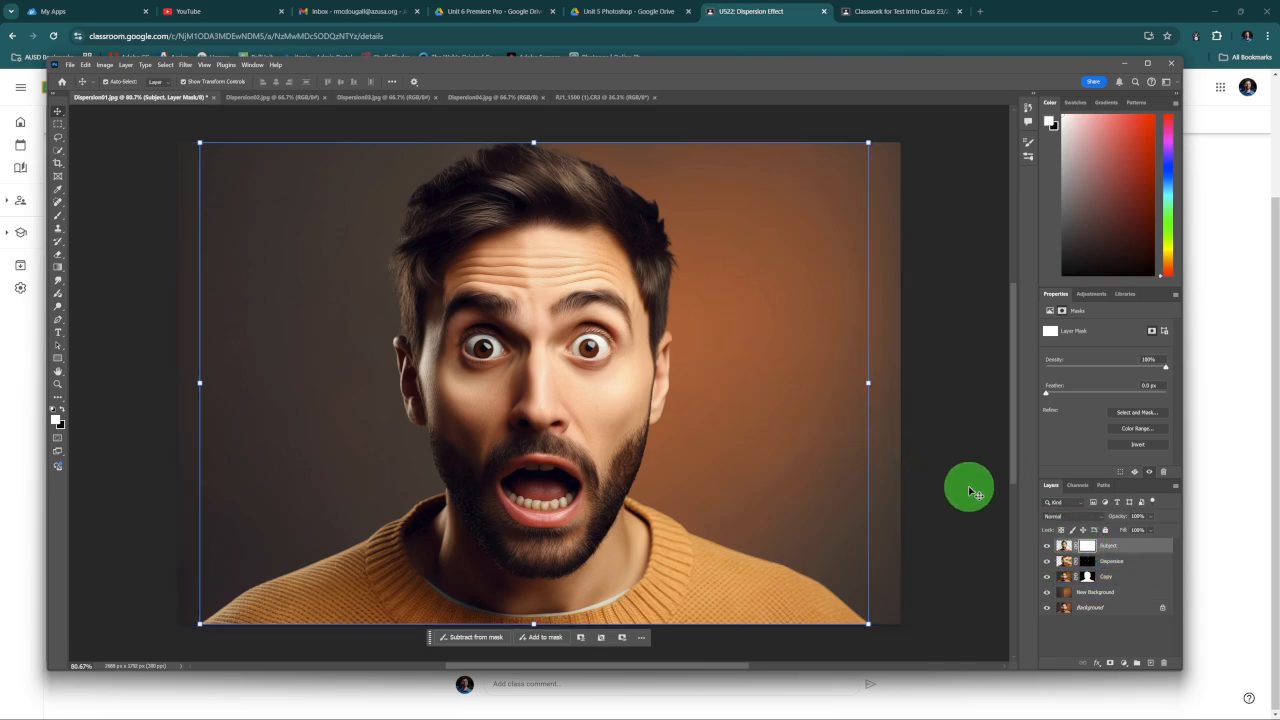
click(1115, 547)
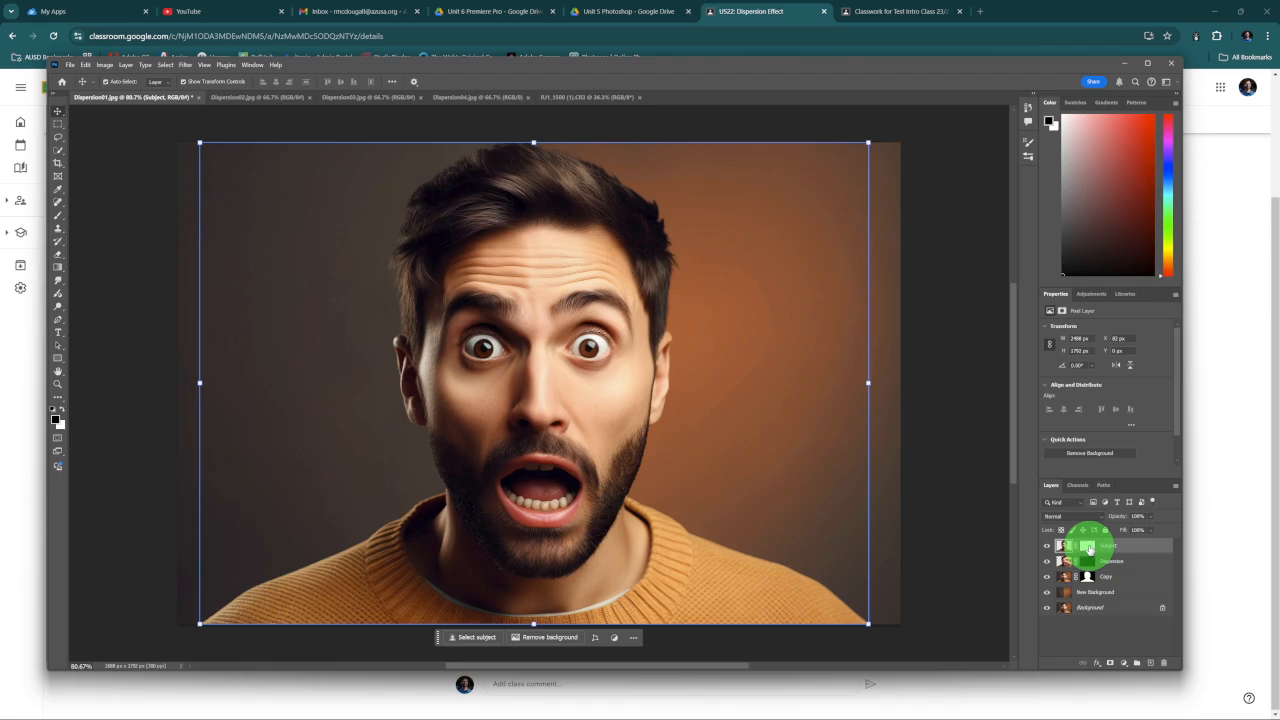
Target the Subject layer's mask and choose a Kyle's Spatter brush from Special Effects Brushes for the Brush tool.
click(1088, 547)
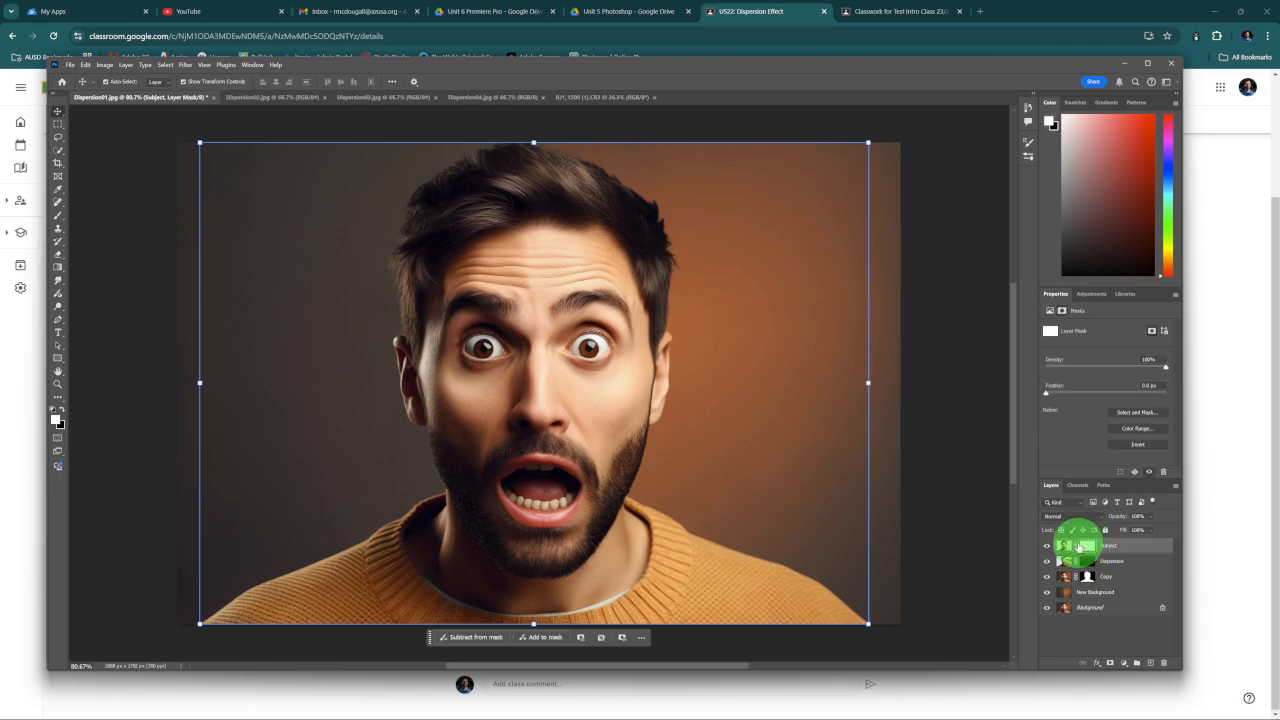
click(1063, 546)
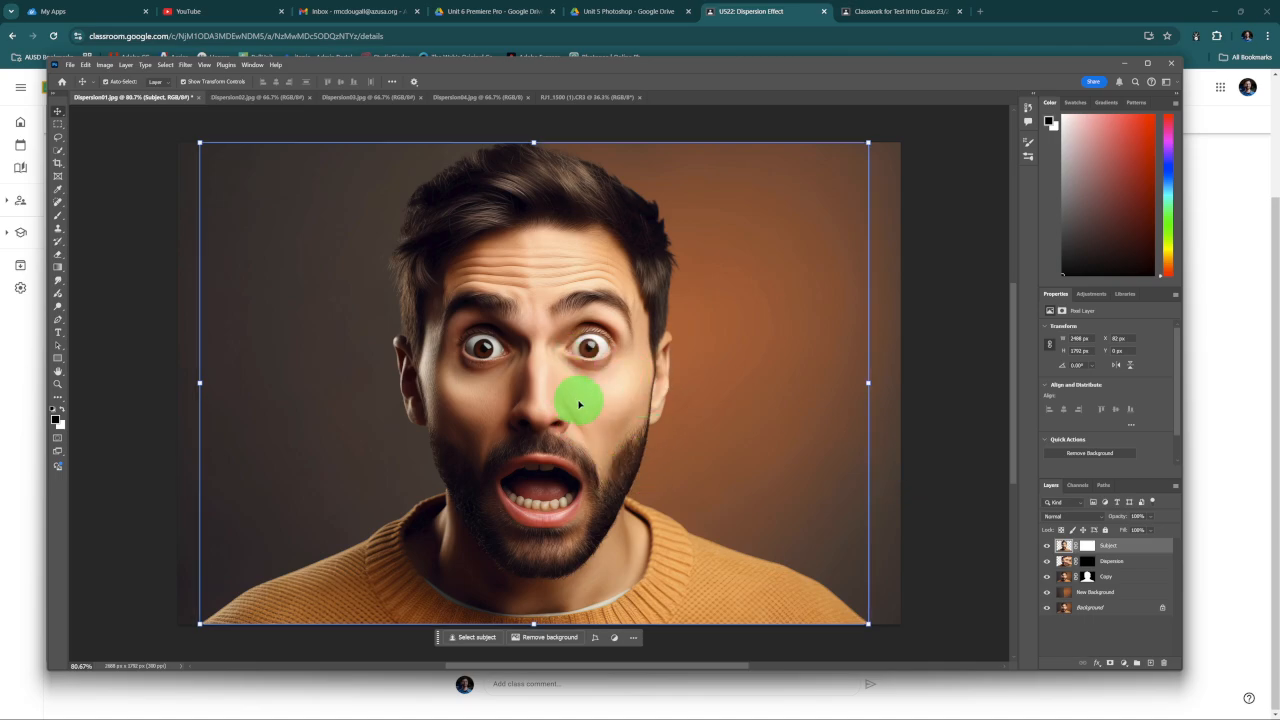
click(1088, 547)
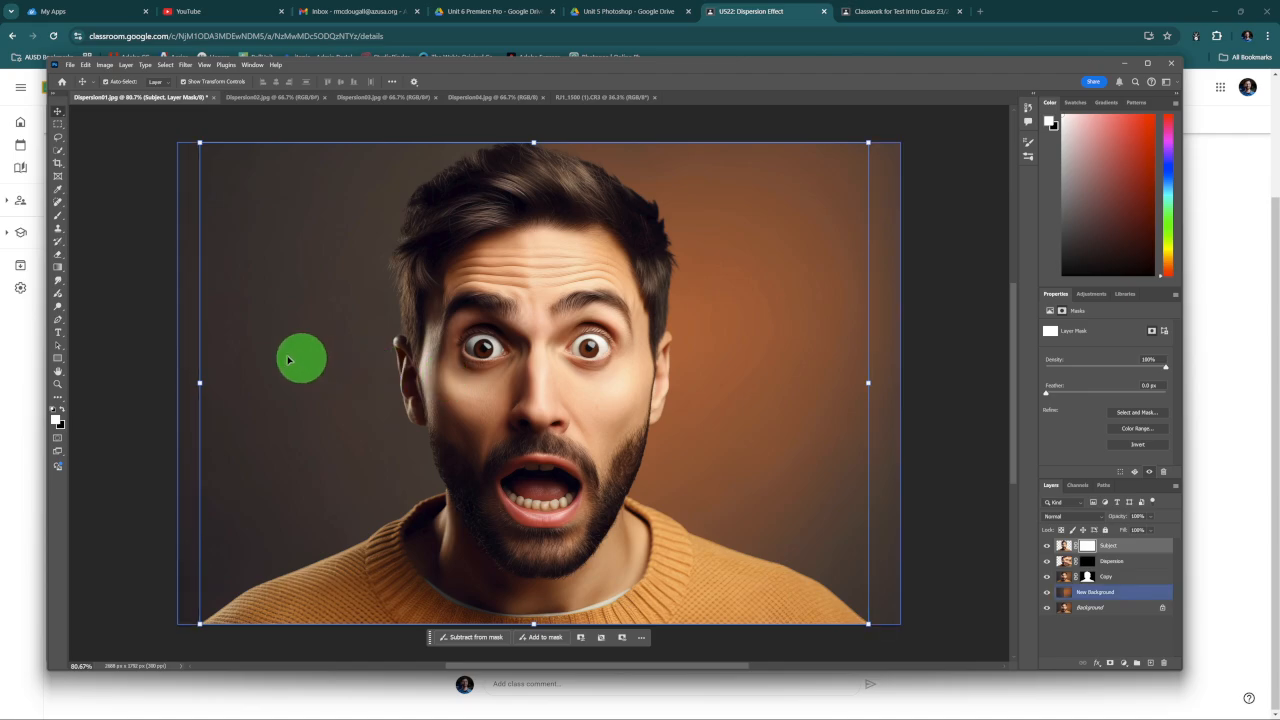
click(57, 218)
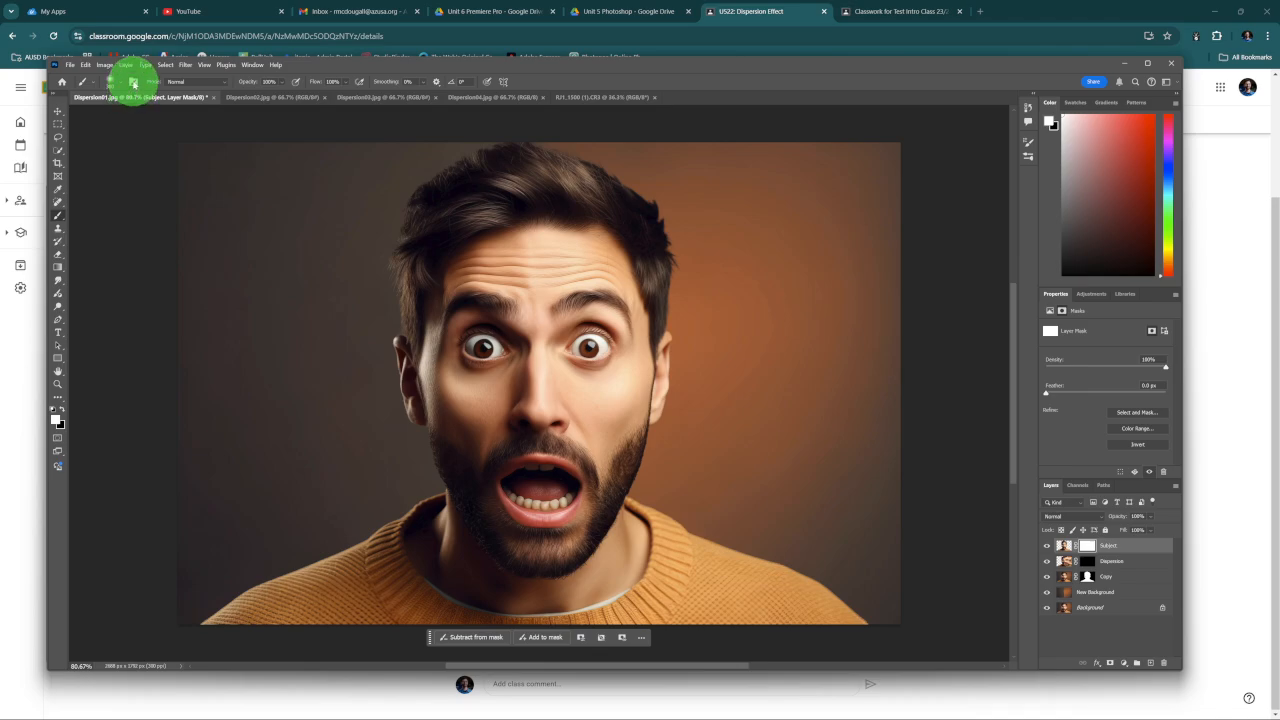
click(133, 82)
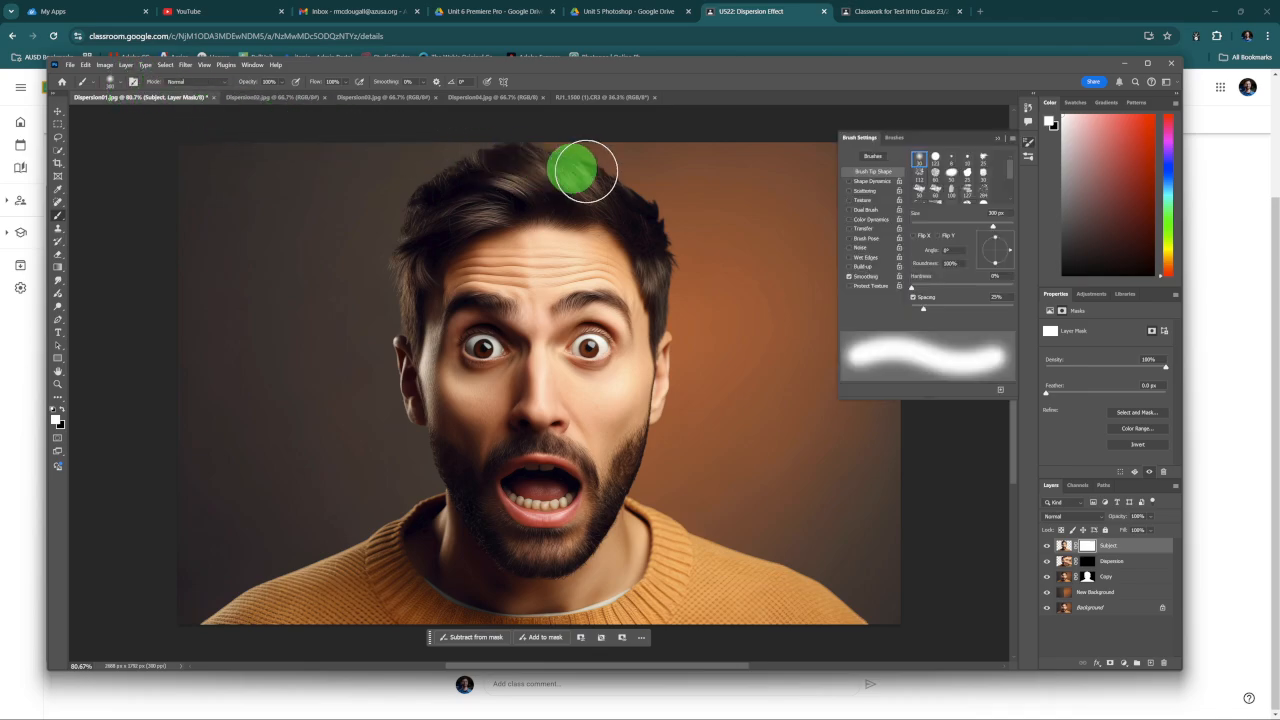
click(895, 139)
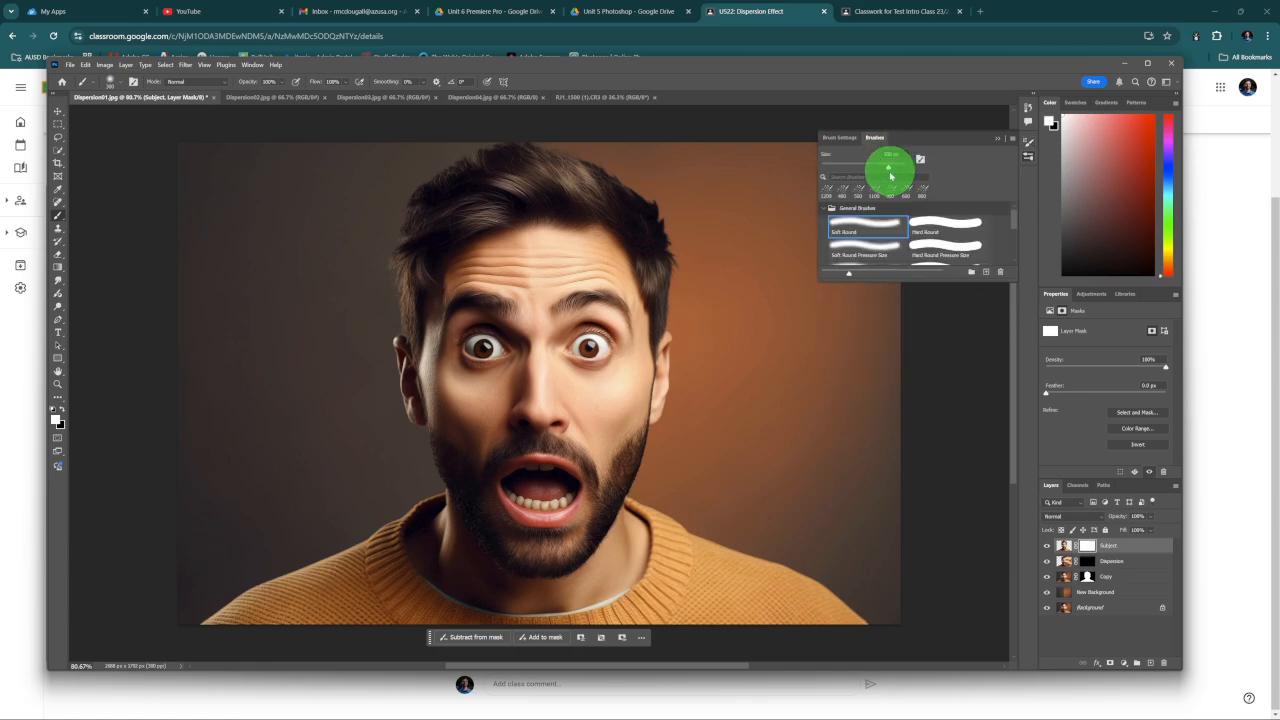
scroll(1012, 220, down, 3)
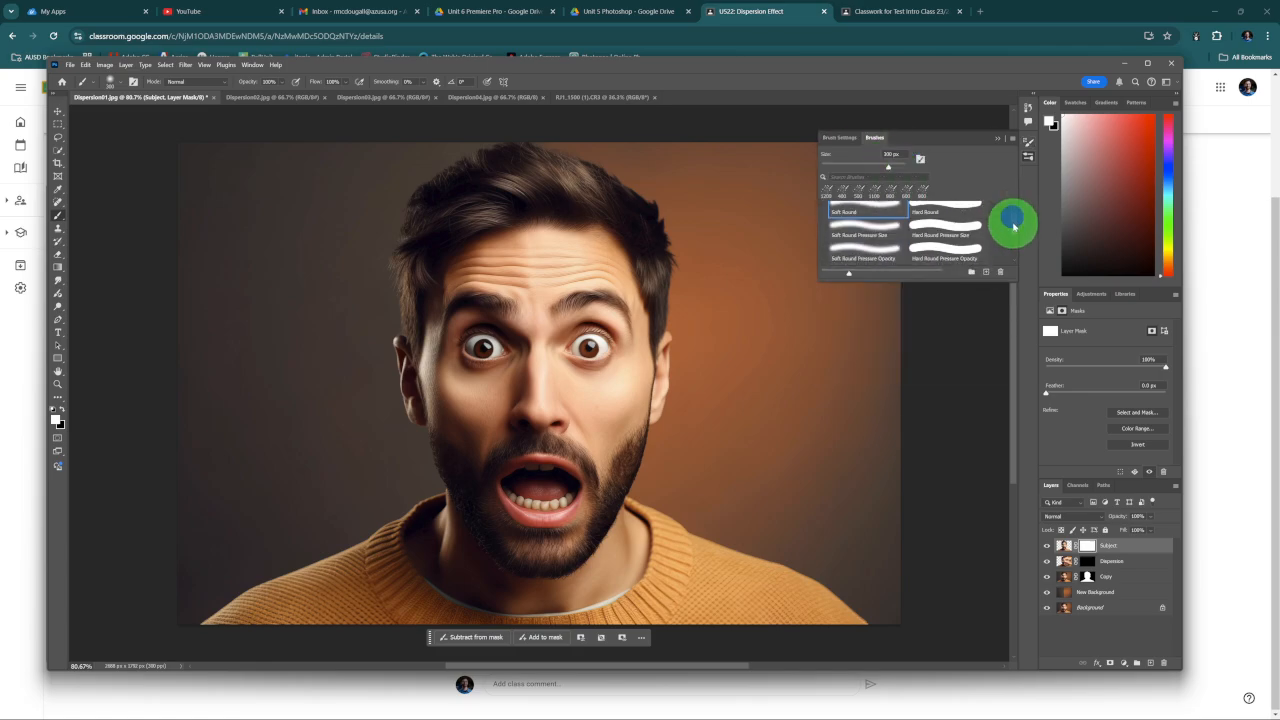
scroll(1015, 245, down, 1)
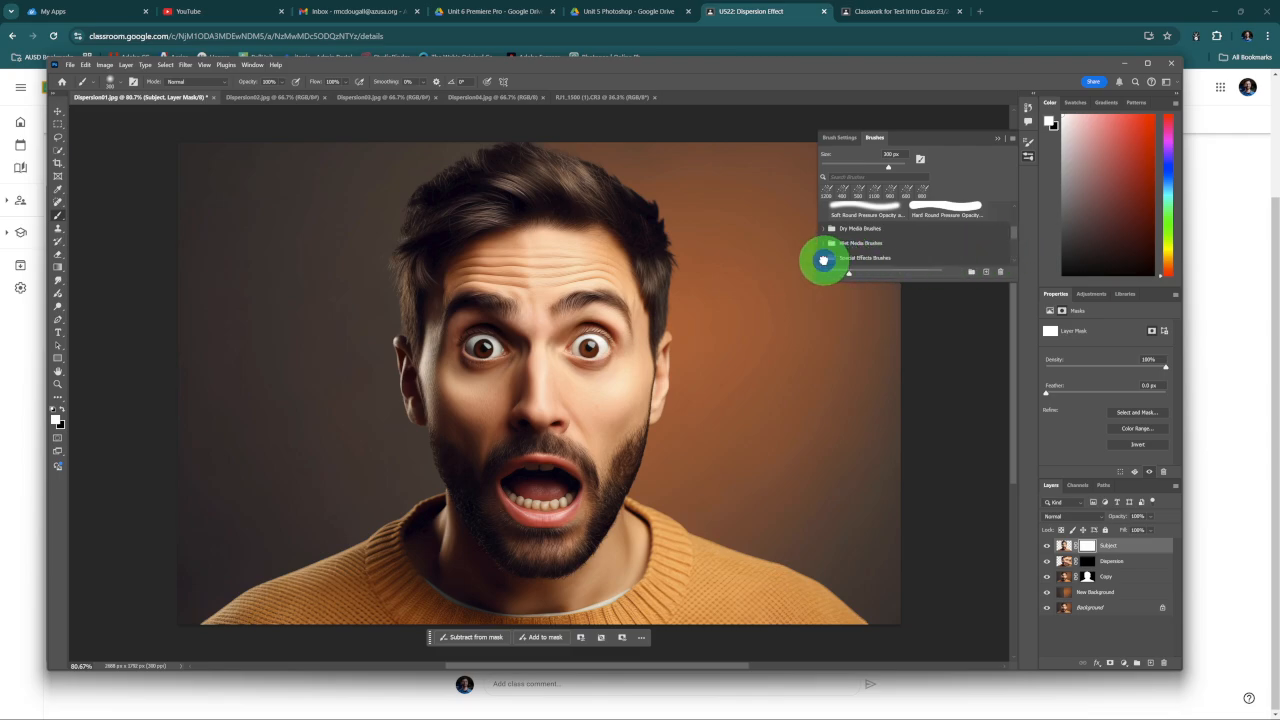
click(823, 260)
scroll(1011, 235, down, 3)
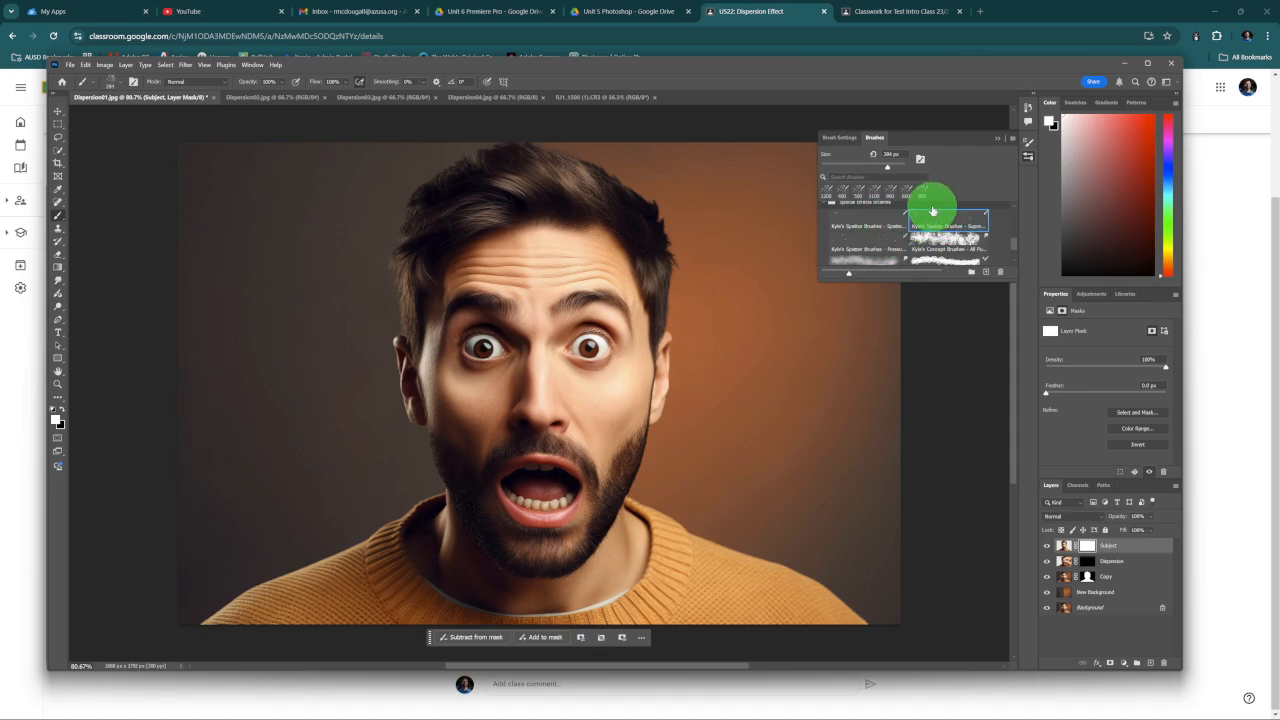
Adjust the spatter brush's Shape Dynamics, setting Size Jitter to about 46%.
click(844, 140)
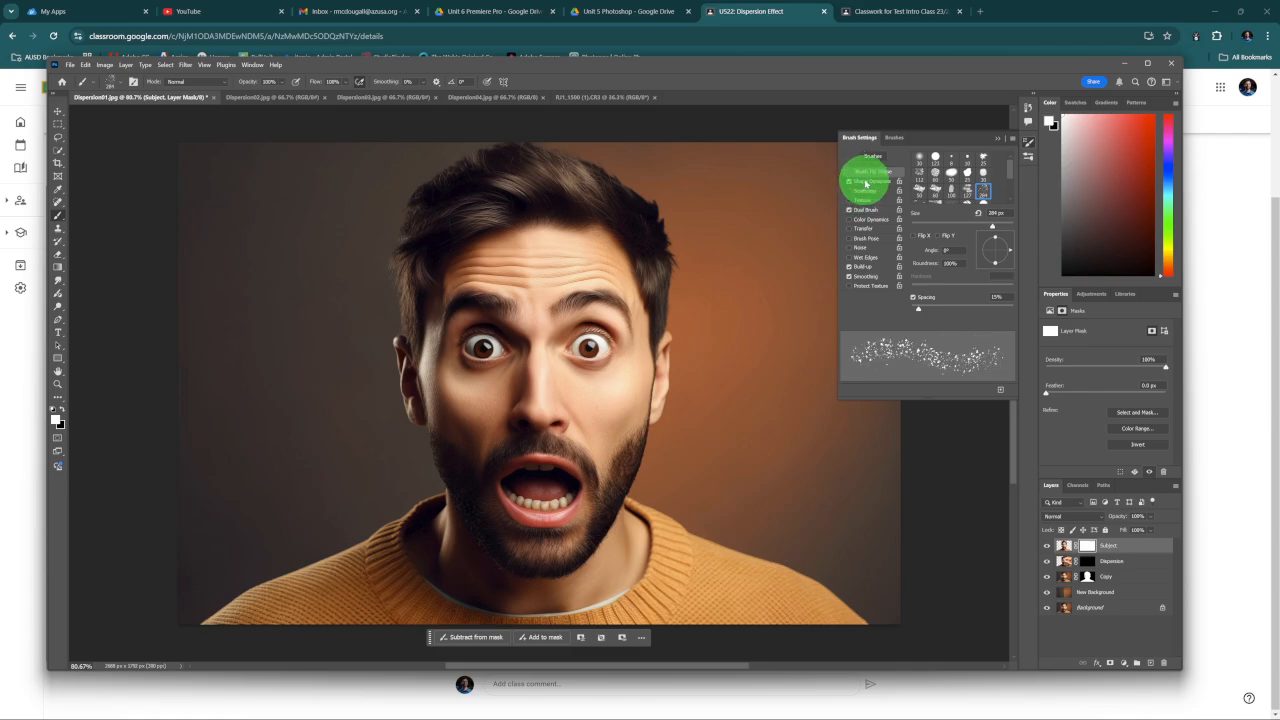
click(866, 183)
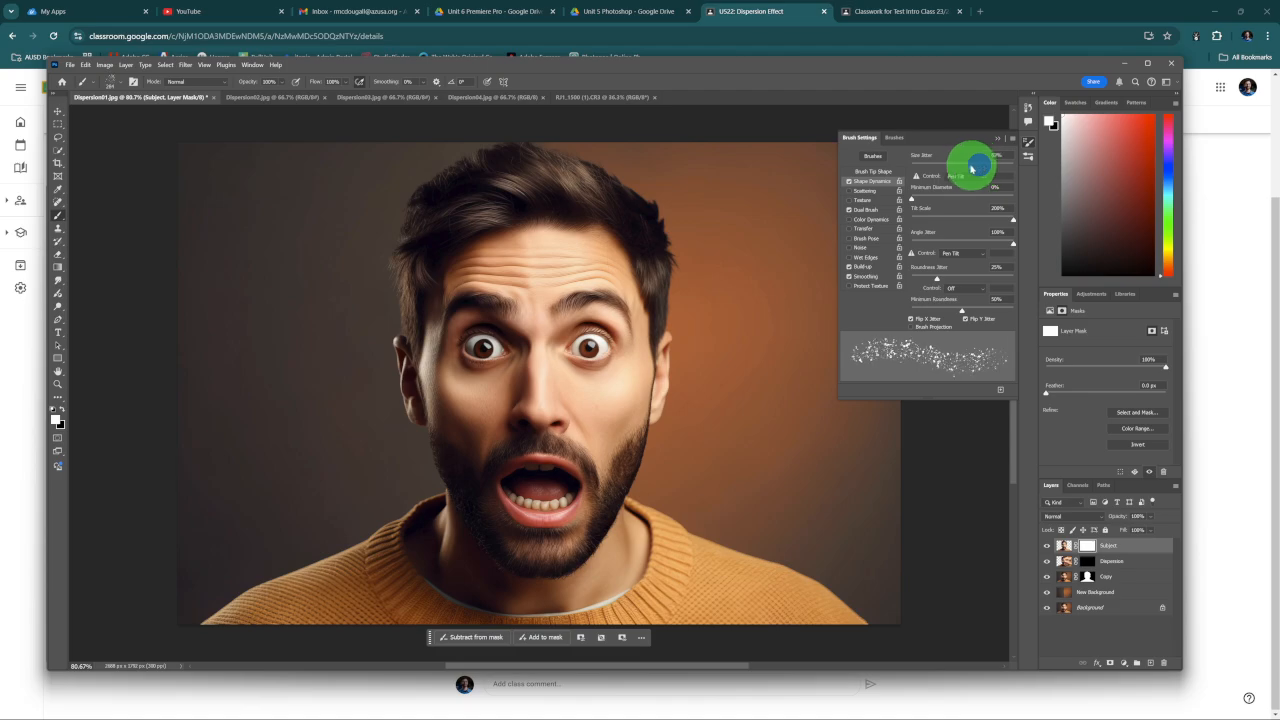
drag(969, 167, 986, 169)
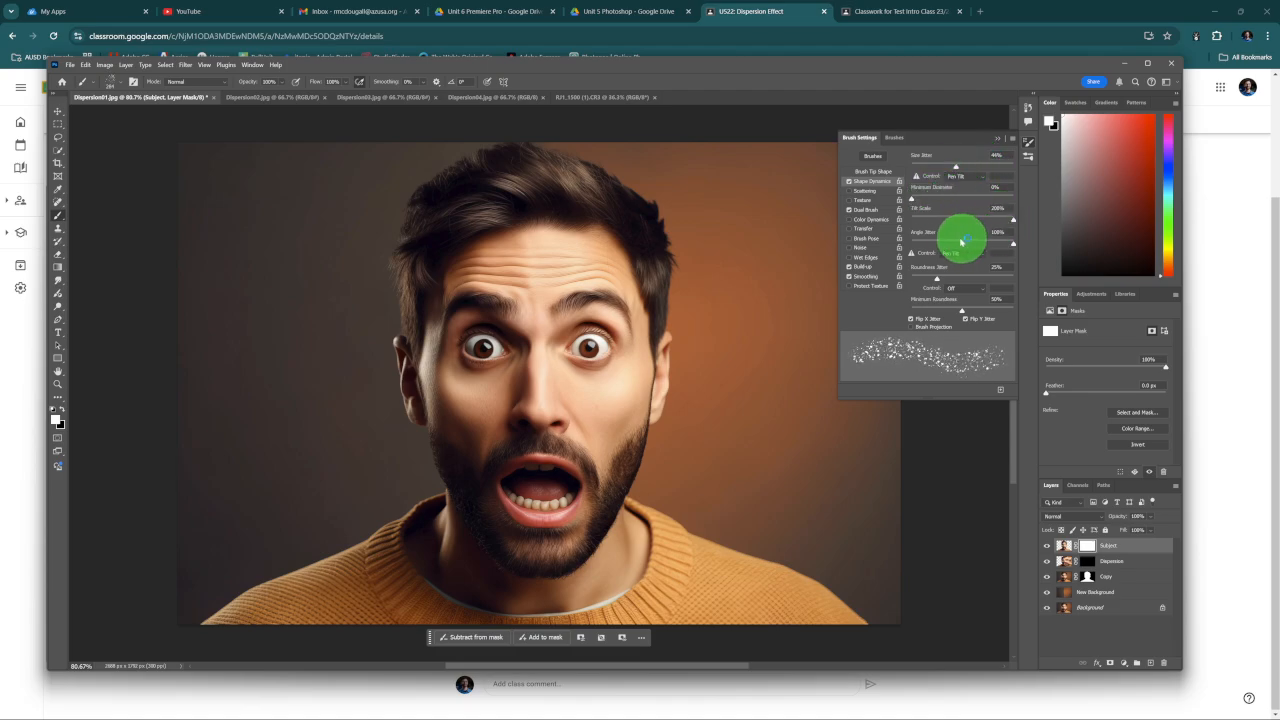
drag(956, 168, 968, 168)
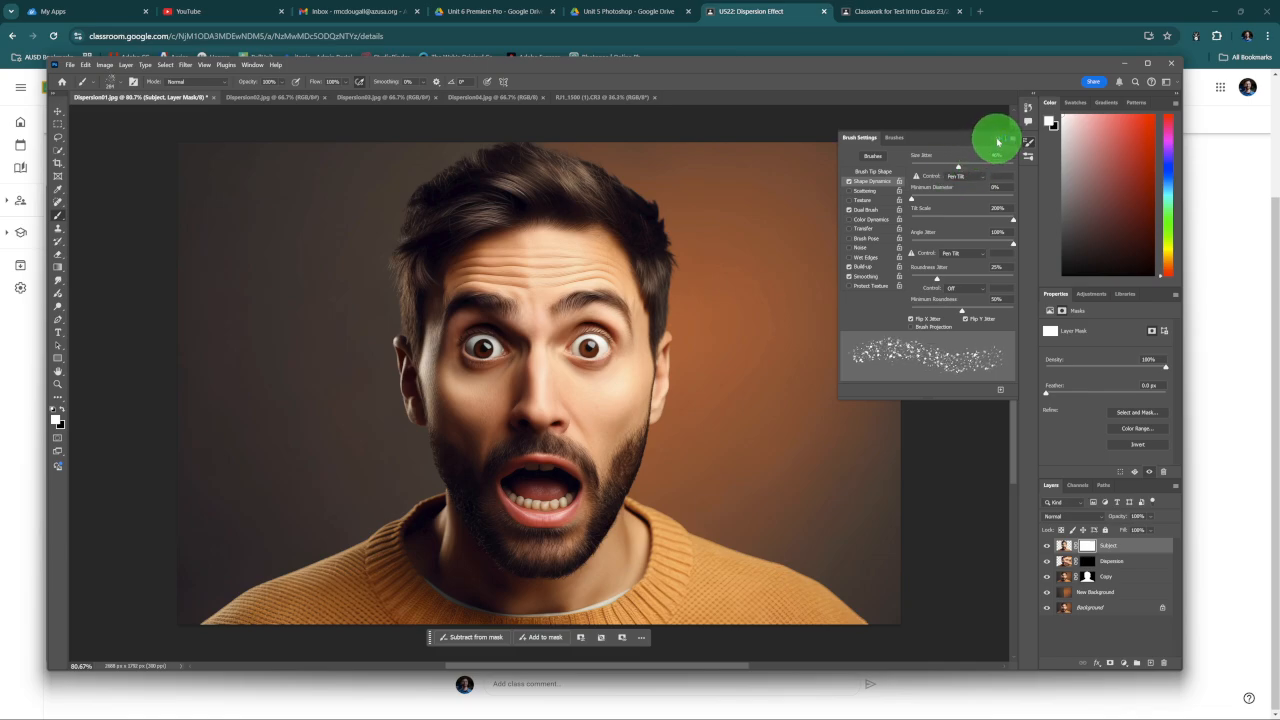
click(997, 141)
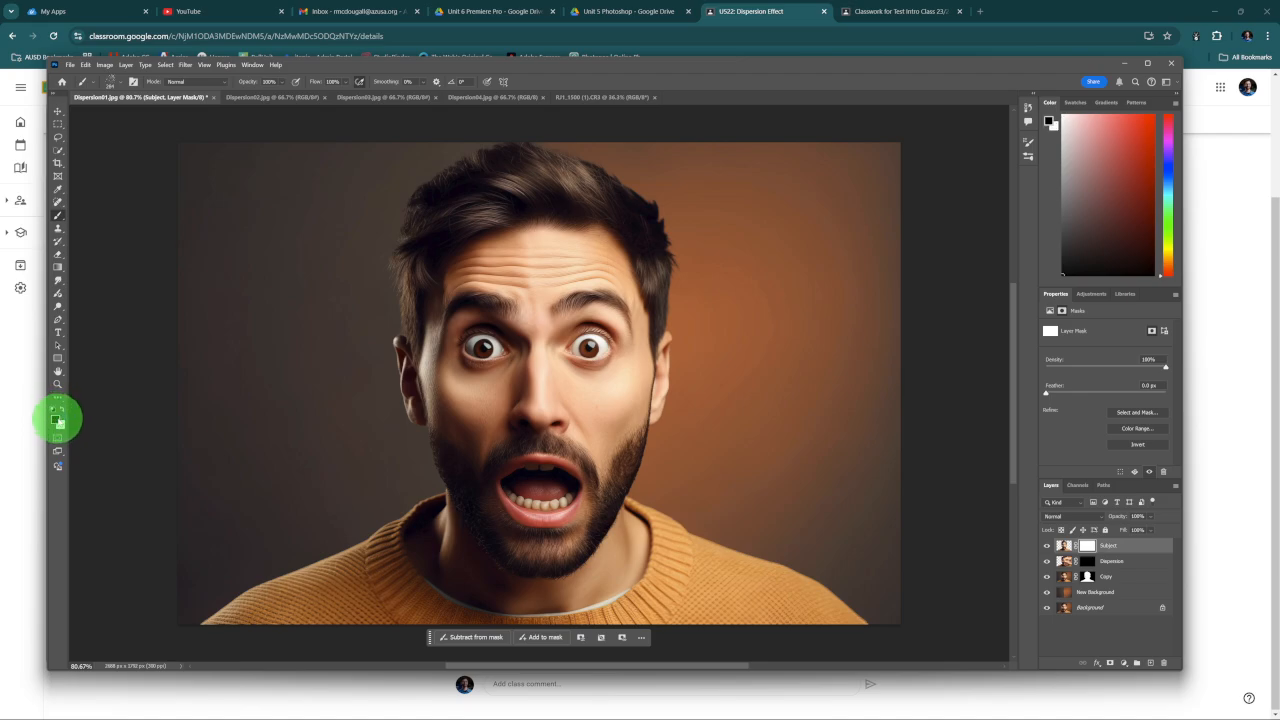
Paint black spatter on the Subject layer's mask along the right edge of the face, from the hair to the jaw.
click(56, 419)
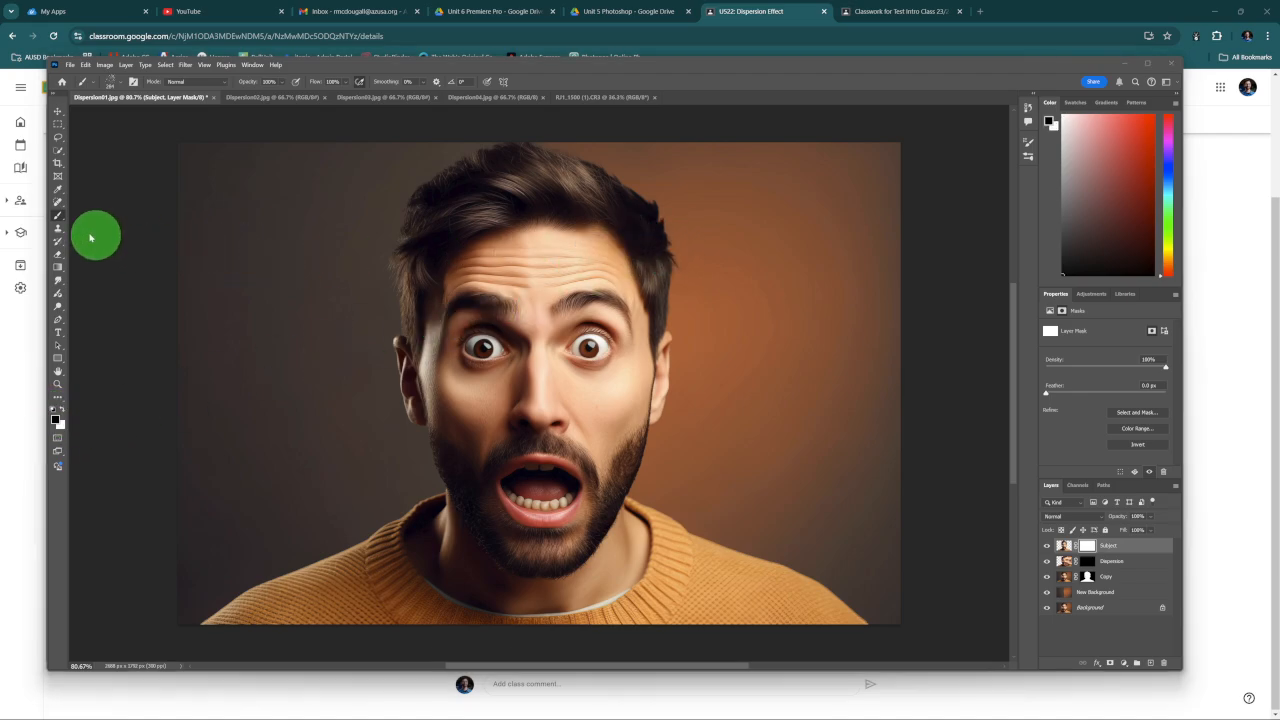
click(58, 216)
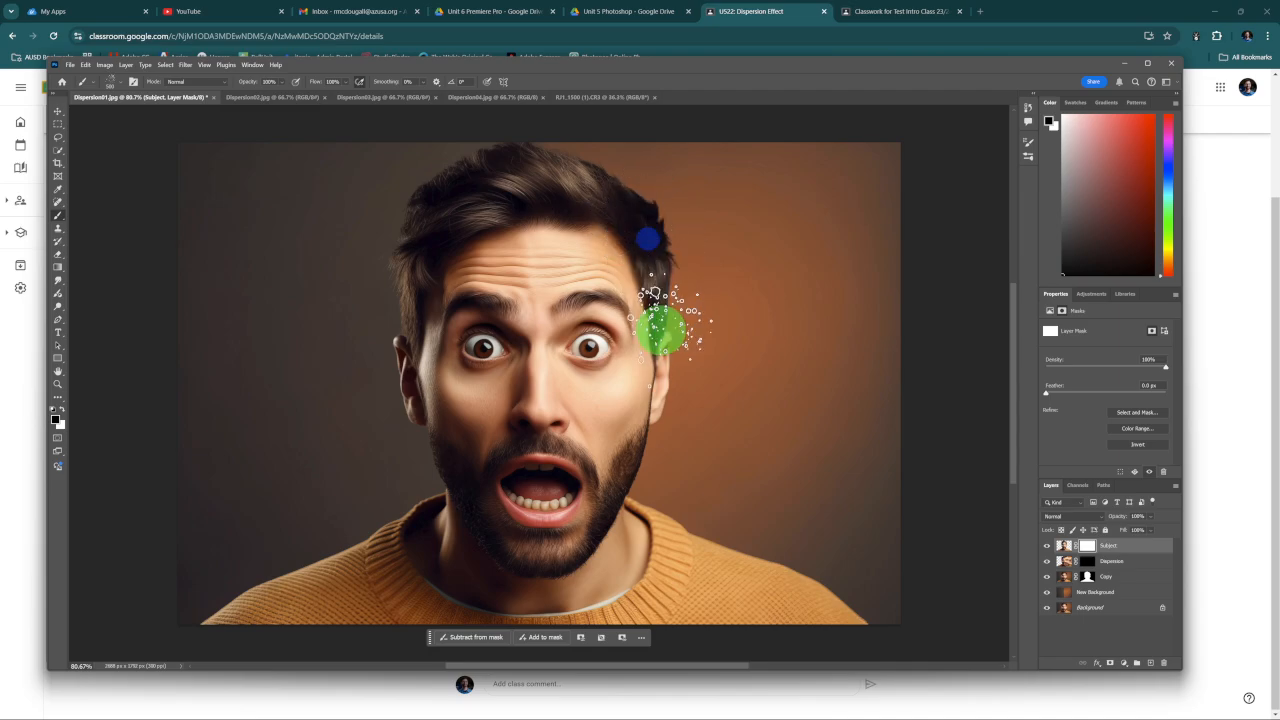
click(652, 280)
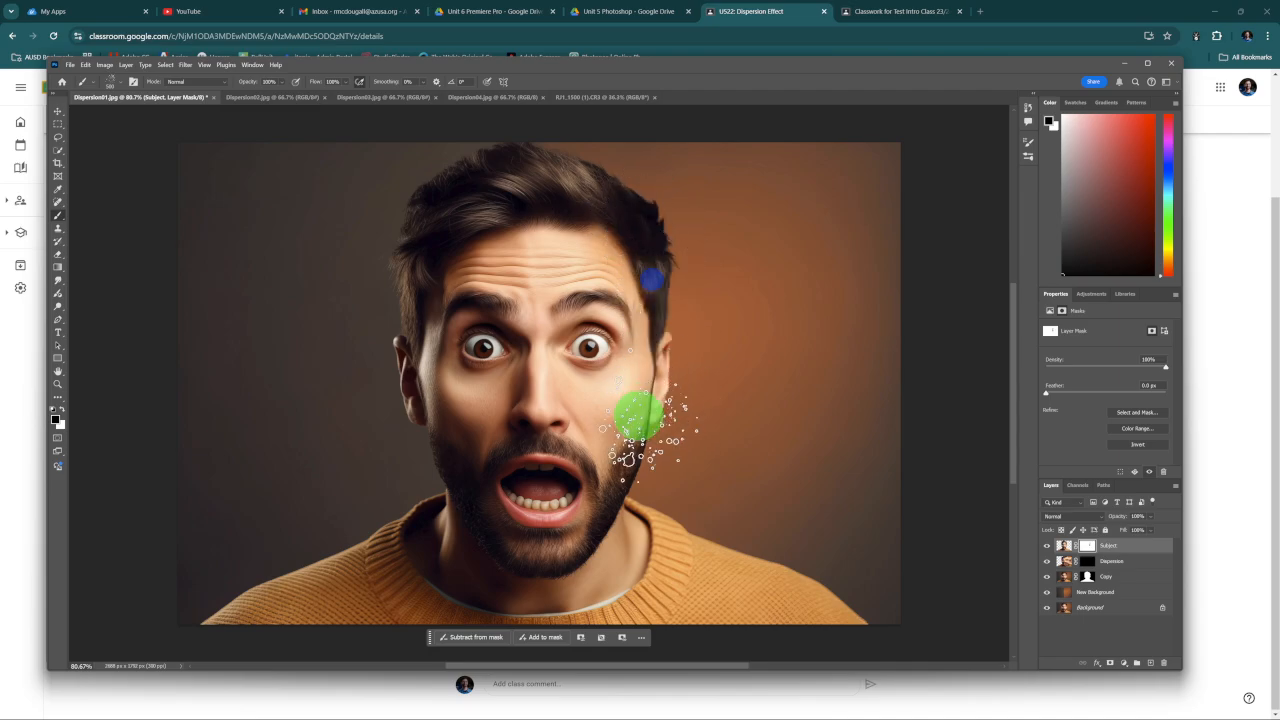
drag(650, 390, 647, 450)
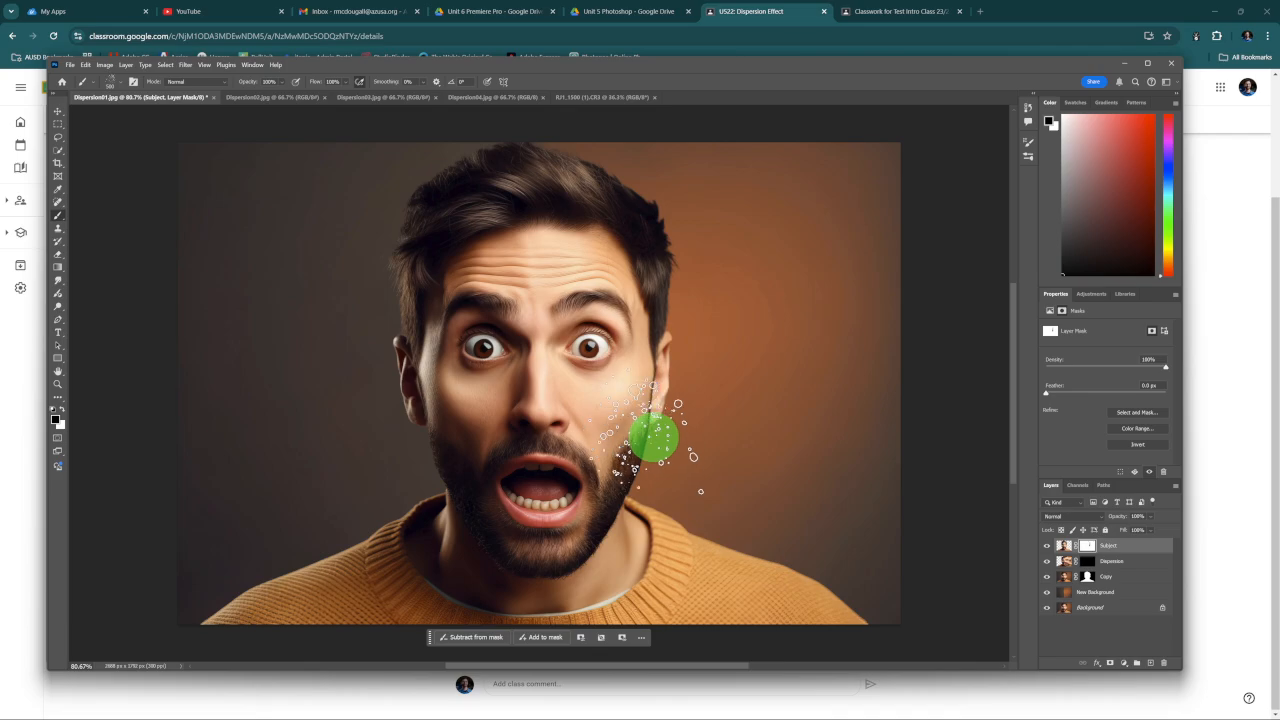
drag(652, 318, 648, 470)
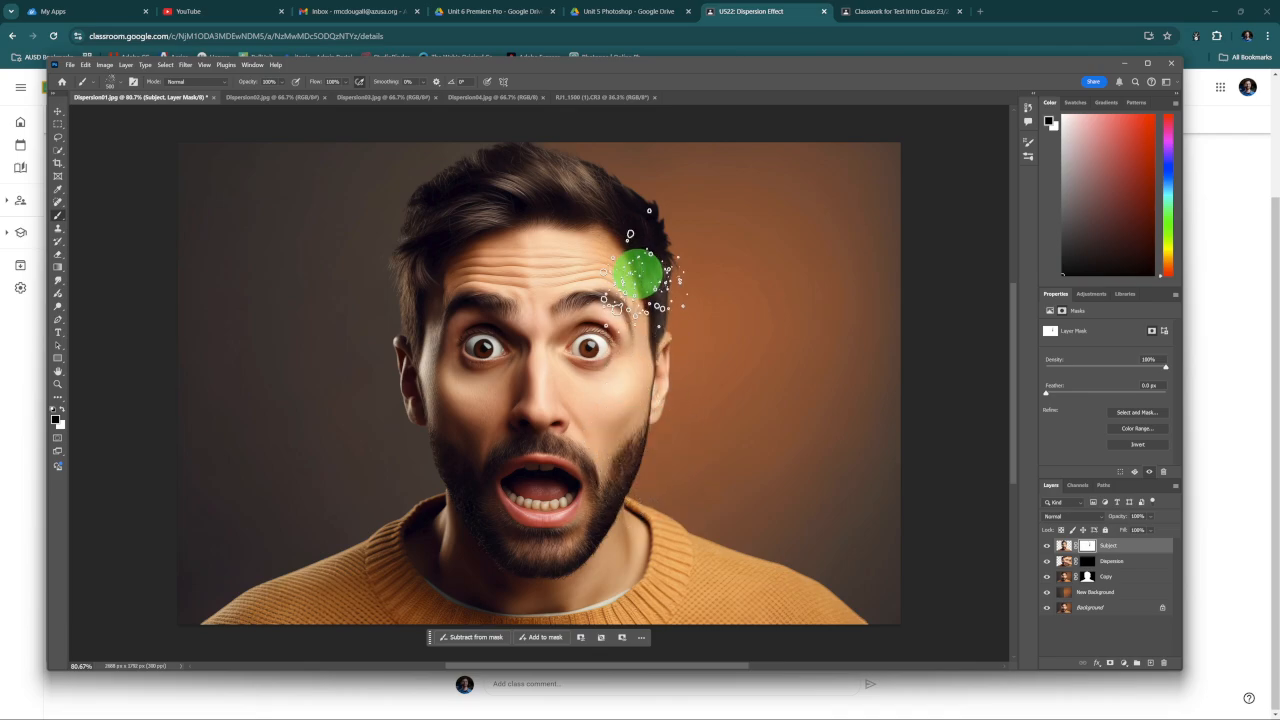
drag(638, 271, 641, 446)
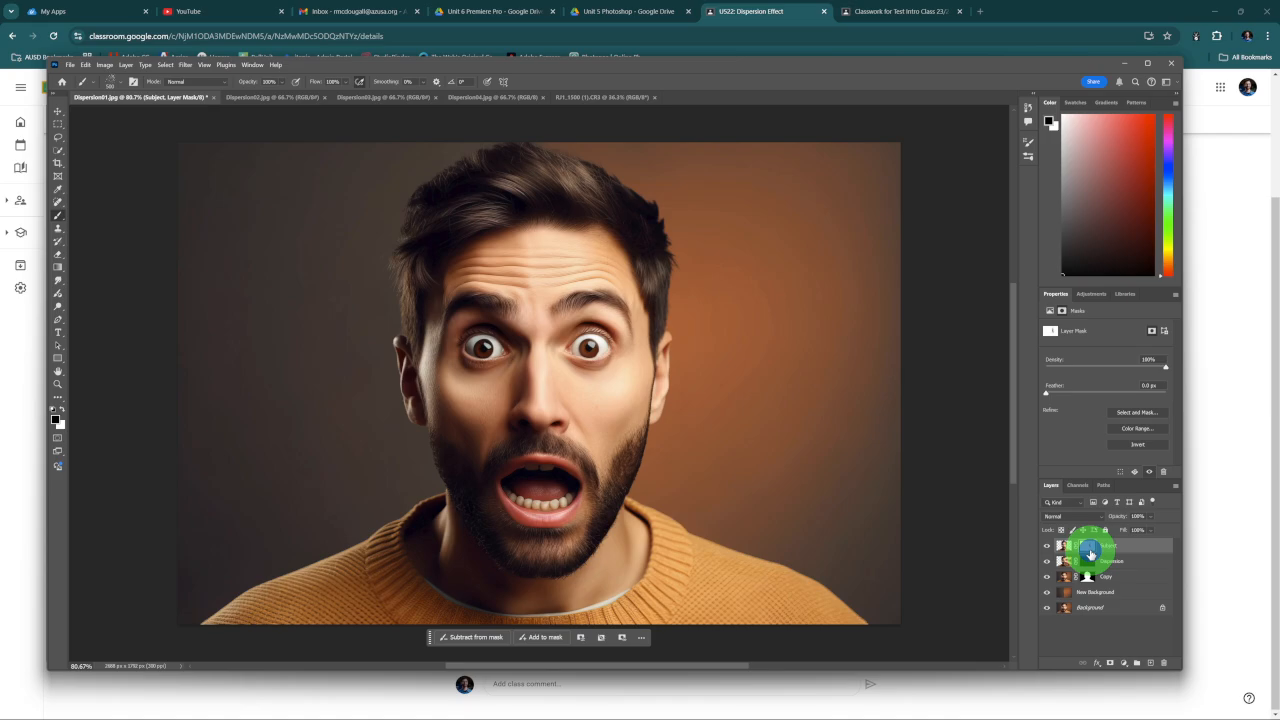
Hide the Copy and Background layers beneath the masked Subject layer.
click(1046, 578)
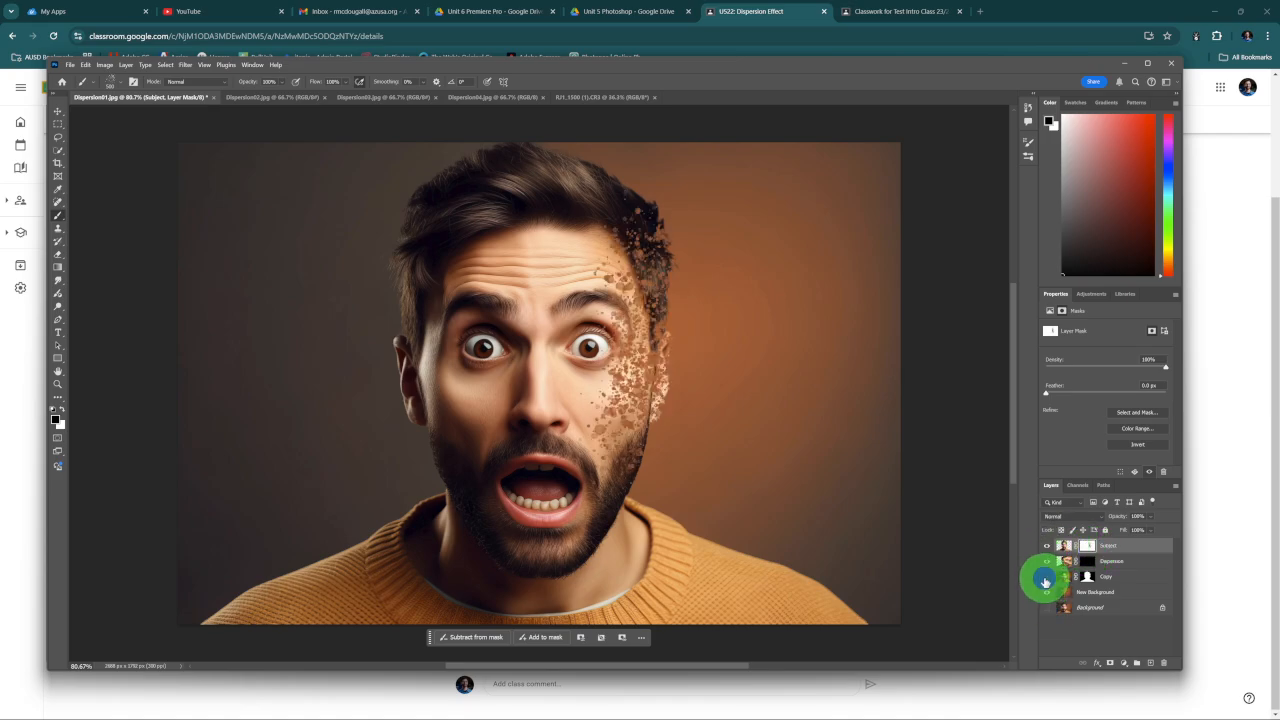
click(1046, 578)
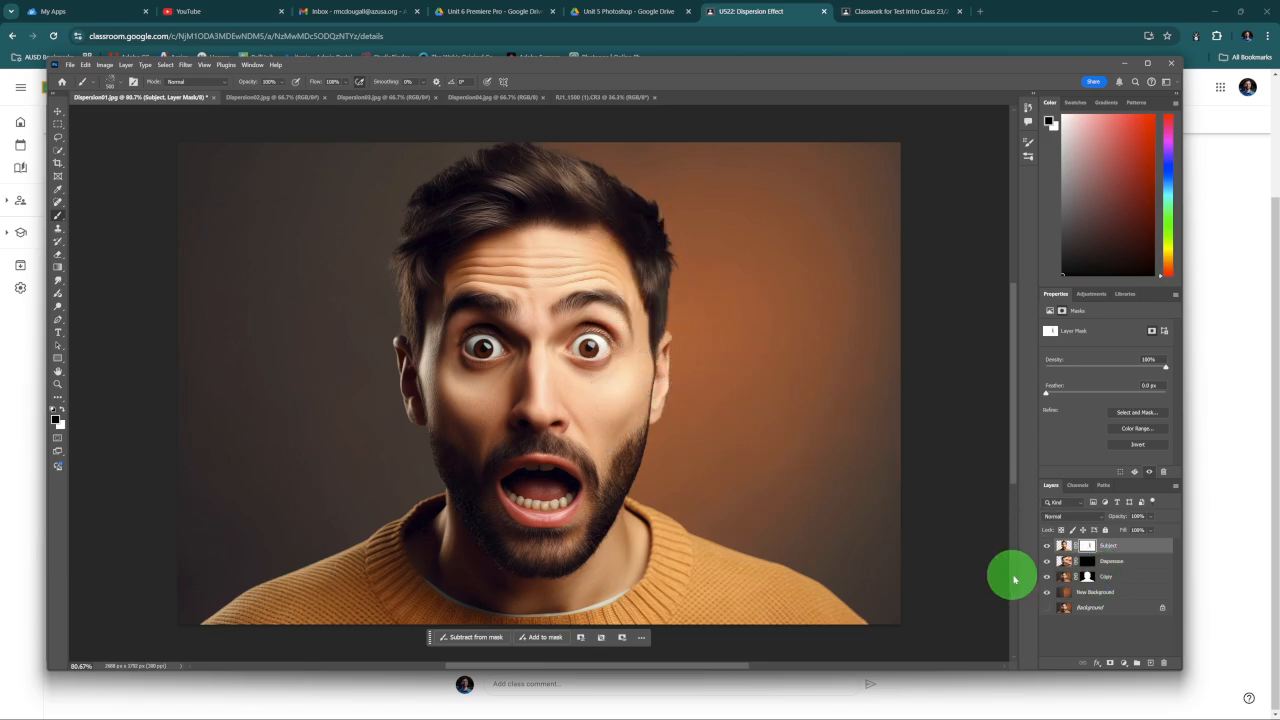
click(1123, 579)
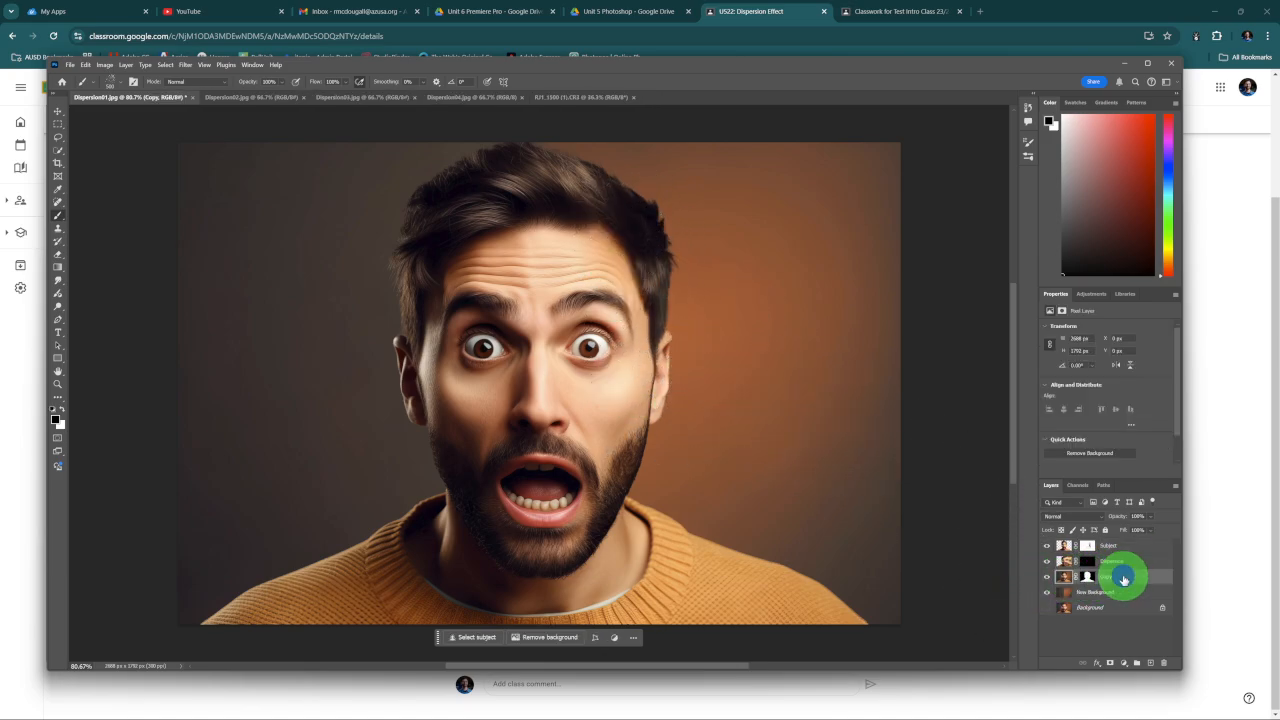
click(1046, 578)
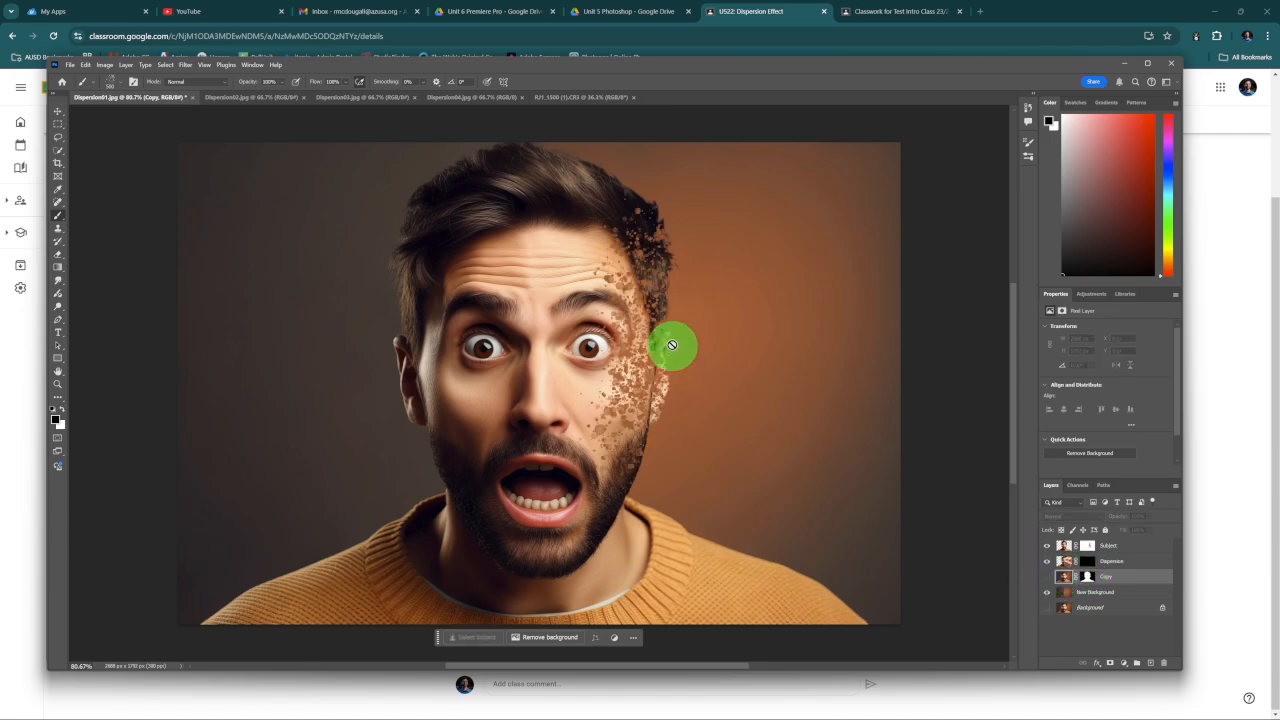
Extend the black spatter on the Subject layer's mask across the hair, right half of the face, neck and right shoulder.
click(1087, 544)
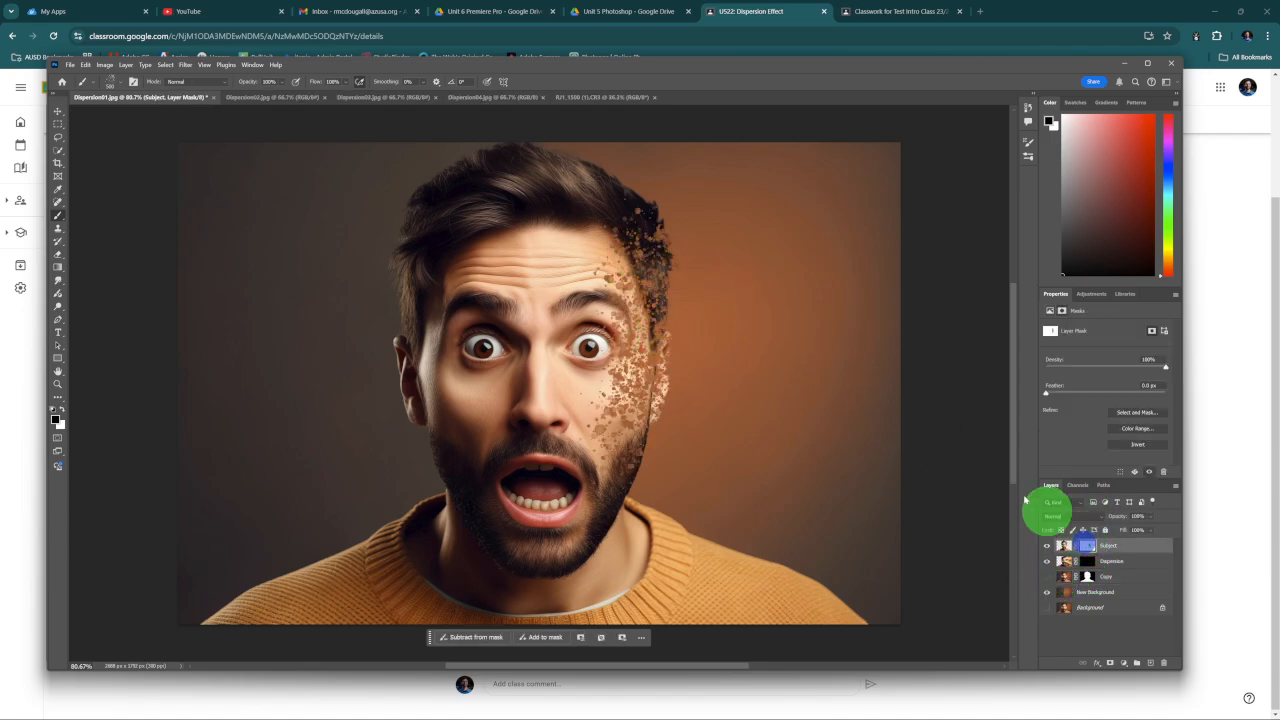
click(616, 202)
mouse_move(640, 262)
mouse_down()
mouse_move(656, 322)
mouse_move(611, 193)
mouse_move(642, 344)
mouse_move(621, 191)
mouse_move(638, 387)
mouse_move(629, 456)
mouse_move(683, 565)
mouse_move(625, 518)
mouse_move(628, 625)
mouse_move(625, 505)
mouse_move(714, 598)
mouse_move(663, 545)
mouse_move(803, 618)
mouse_move(770, 591)
mouse_move(833, 613)
mouse_move(745, 567)
mouse_move(763, 625)
mouse_move(711, 565)
mouse_move(706, 575)
mouse_move(649, 543)
mouse_move(651, 600)
mouse_move(643, 525)
mouse_move(618, 478)
mouse_move(623, 612)
mouse_move(630, 323)
mouse_move(645, 437)
mouse_move(669, 255)
mouse_move(605, 216)
mouse_move(612, 310)
mouse_move(590, 195)
mouse_move(572, 177)
mouse_move(571, 258)
mouse_move(571, 197)
mouse_move(603, 327)
mouse_move(620, 225)
mouse_move(653, 376)
mouse_move(651, 334)
mouse_move(629, 503)
mouse_move(623, 457)
mouse_move(686, 551)
mouse_move(783, 613)
mouse_move(737, 586)
mouse_move(851, 629)
mouse_move(809, 600)
mouse_move(817, 634)
mouse_move(797, 601)
mouse_move(843, 634)
mouse_move(743, 561)
mouse_move(743, 575)
mouse_move(757, 580)
mouse_move(666, 374)
mouse_move(666, 386)
mouse_move(649, 257)
mouse_move(660, 246)
mouse_move(726, 314)
mouse_move(686, 286)
mouse_move(663, 294)
mouse_move(666, 420)
mouse_move(744, 399)
mouse_move(740, 386)
mouse_move(623, 460)
mouse_move(614, 563)
mouse_move(617, 366)
mouse_move(729, 306)
mouse_move(716, 298)
mouse_move(811, 386)
mouse_move(806, 370)
mouse_move(1033, 547)
mouse_up()
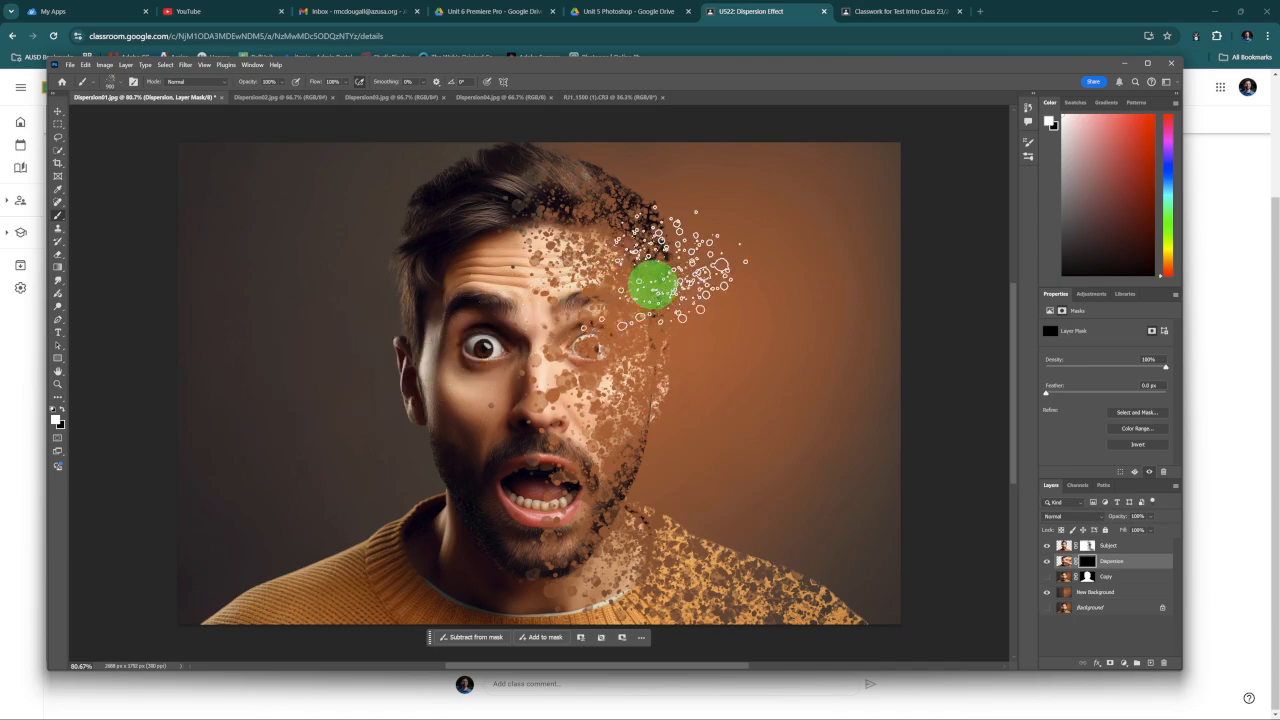
Paint white spatter on the Dispersion layer's mask, scattering particles beside the face and across the upper right background.
drag(716, 222, 746, 294)
mouse_move(707, 410)
mouse_down()
mouse_move(755, 468)
mouse_move(809, 480)
mouse_up()
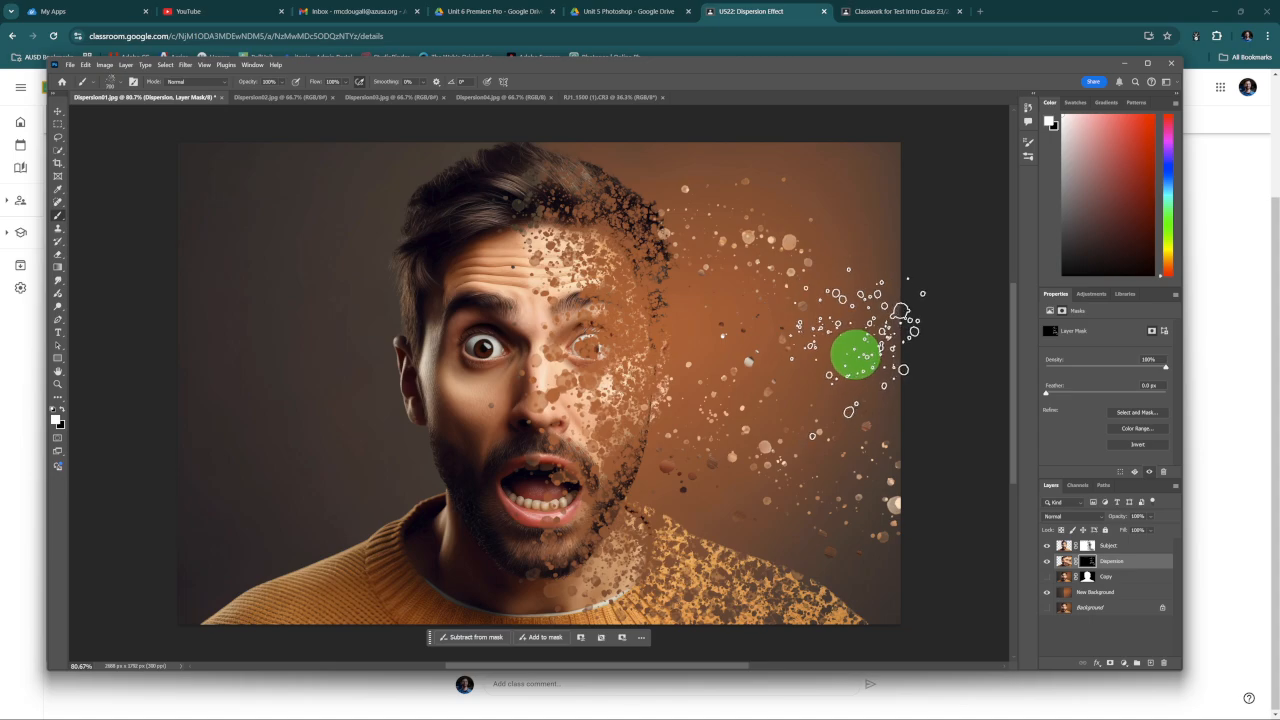
key([)
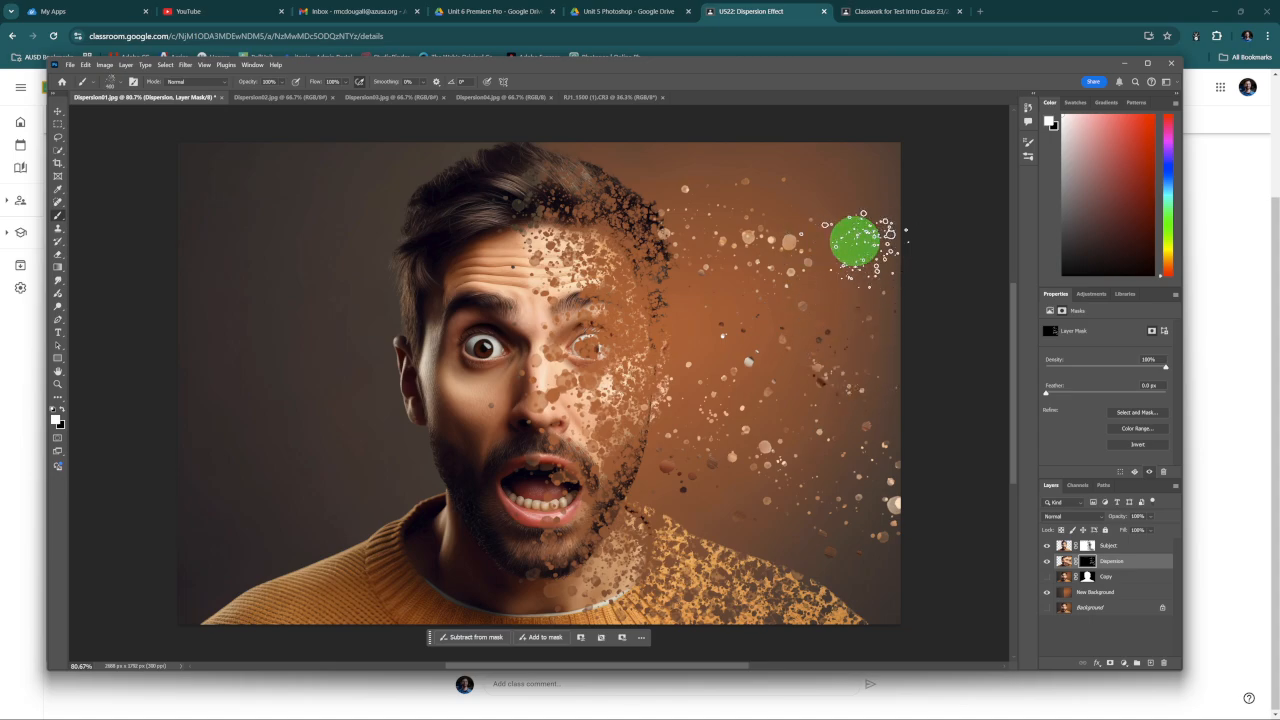
click(853, 241)
click(836, 177)
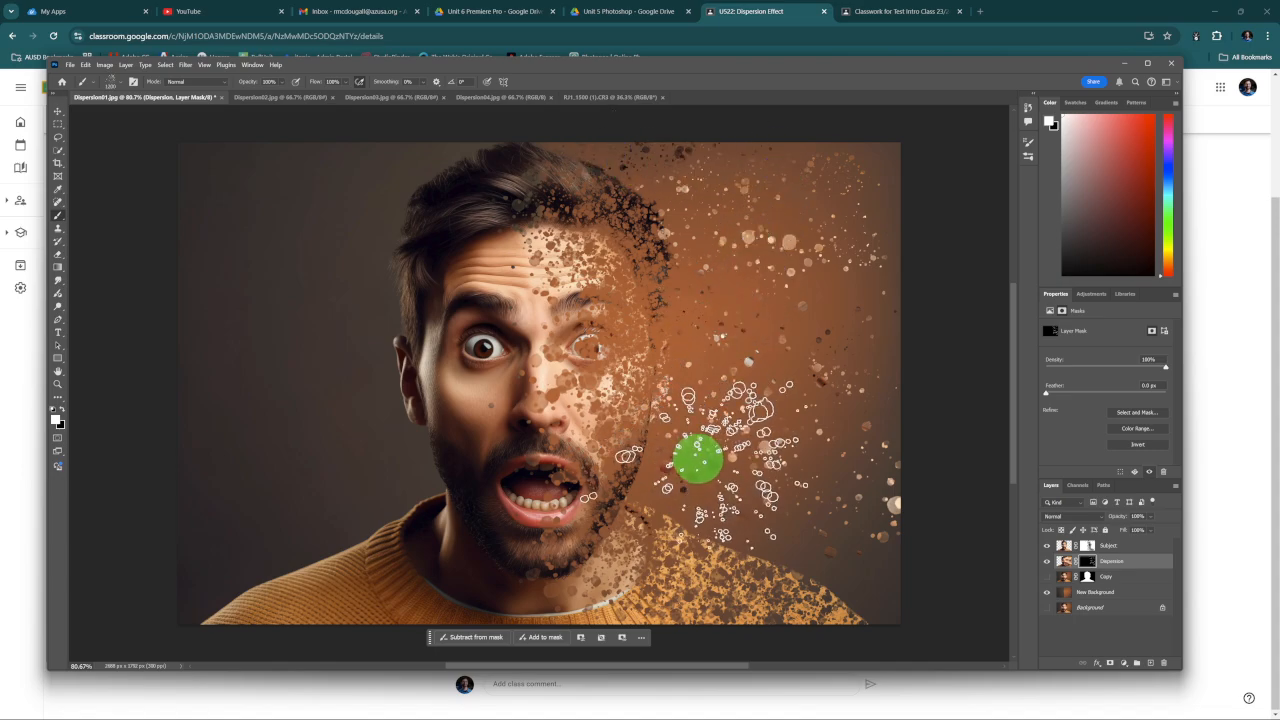
Add larger and smaller white spatter marks on the Dispersion layer's mask above the right shoulder and around the head.
click(718, 507)
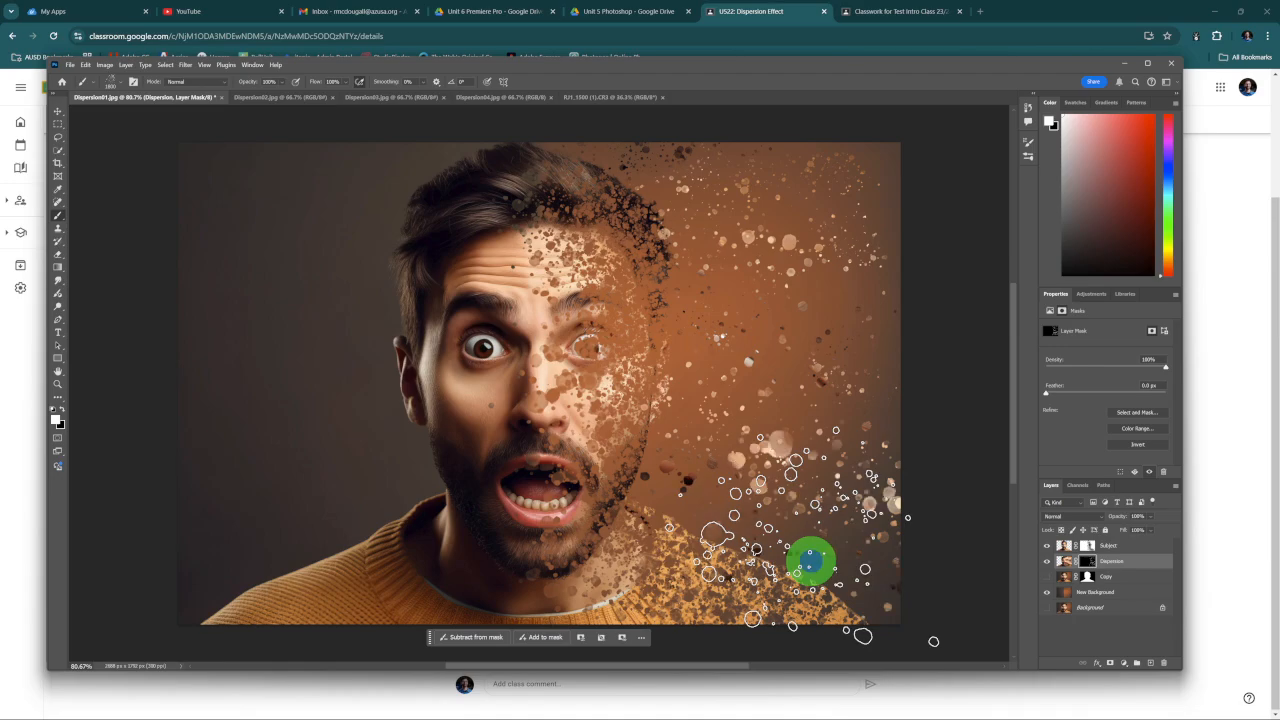
click(810, 558)
click(800, 343)
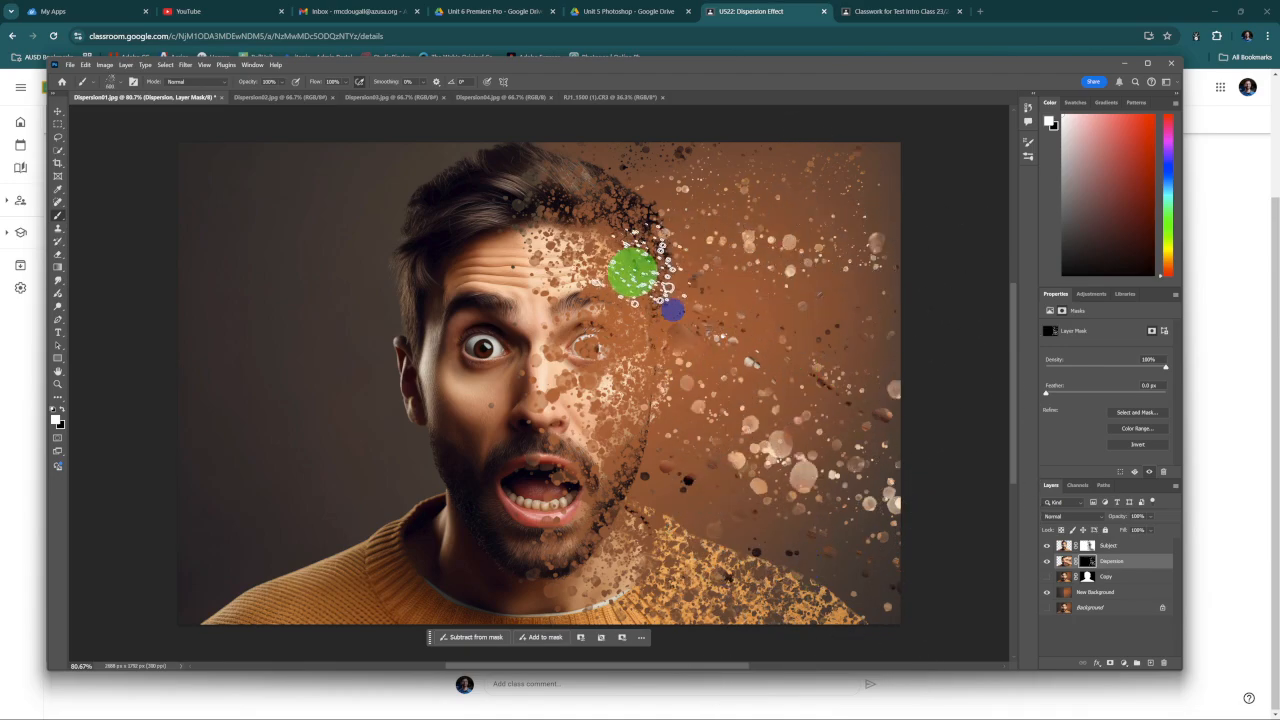
click(607, 265)
click(553, 216)
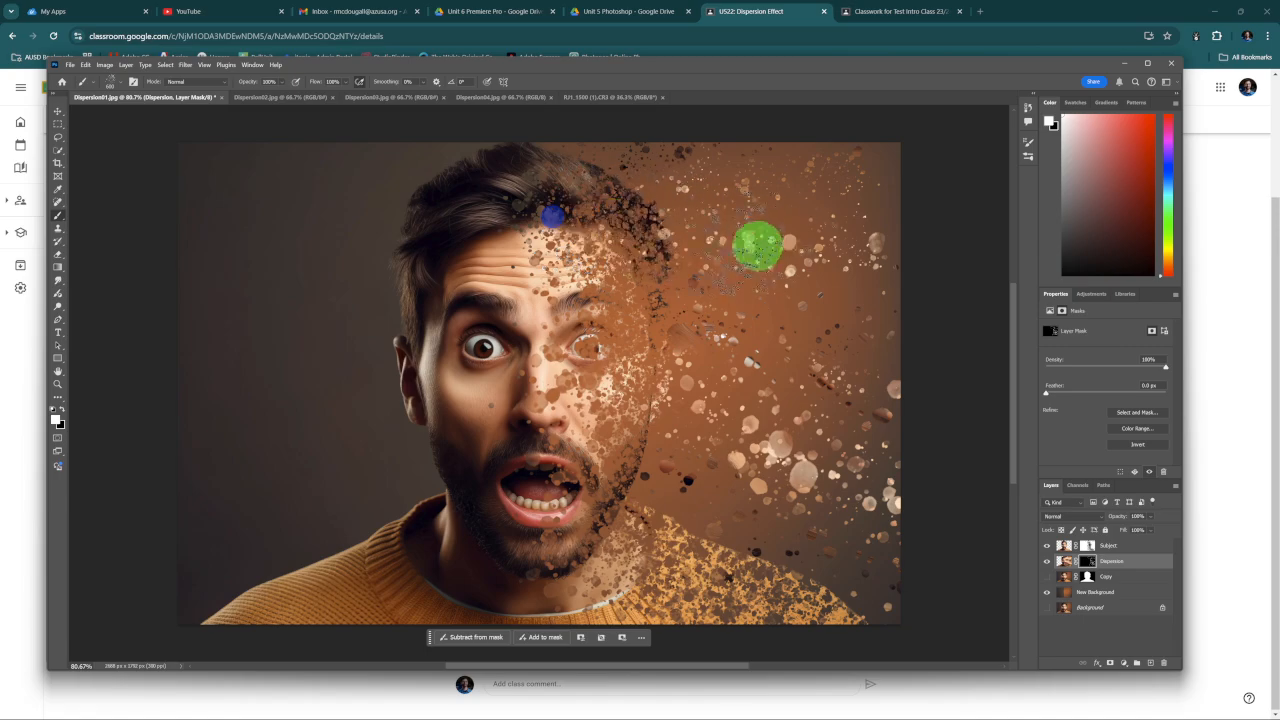
click(809, 294)
click(826, 346)
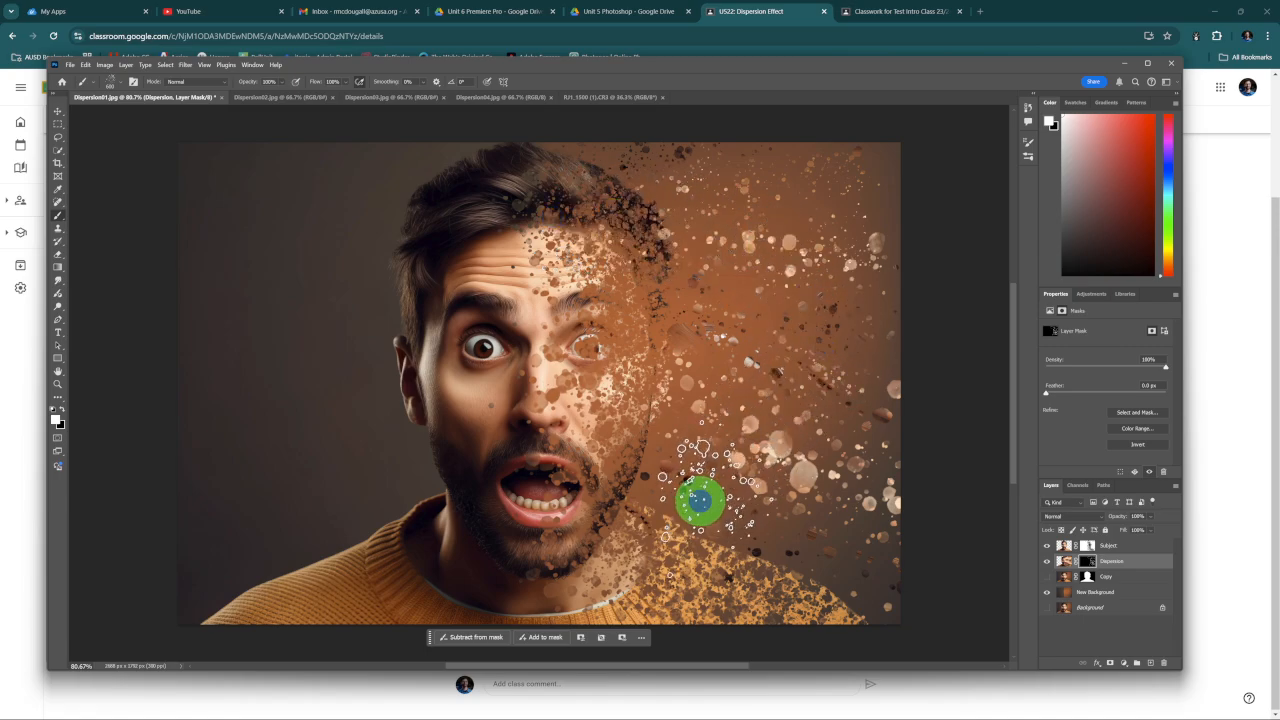
click(700, 500)
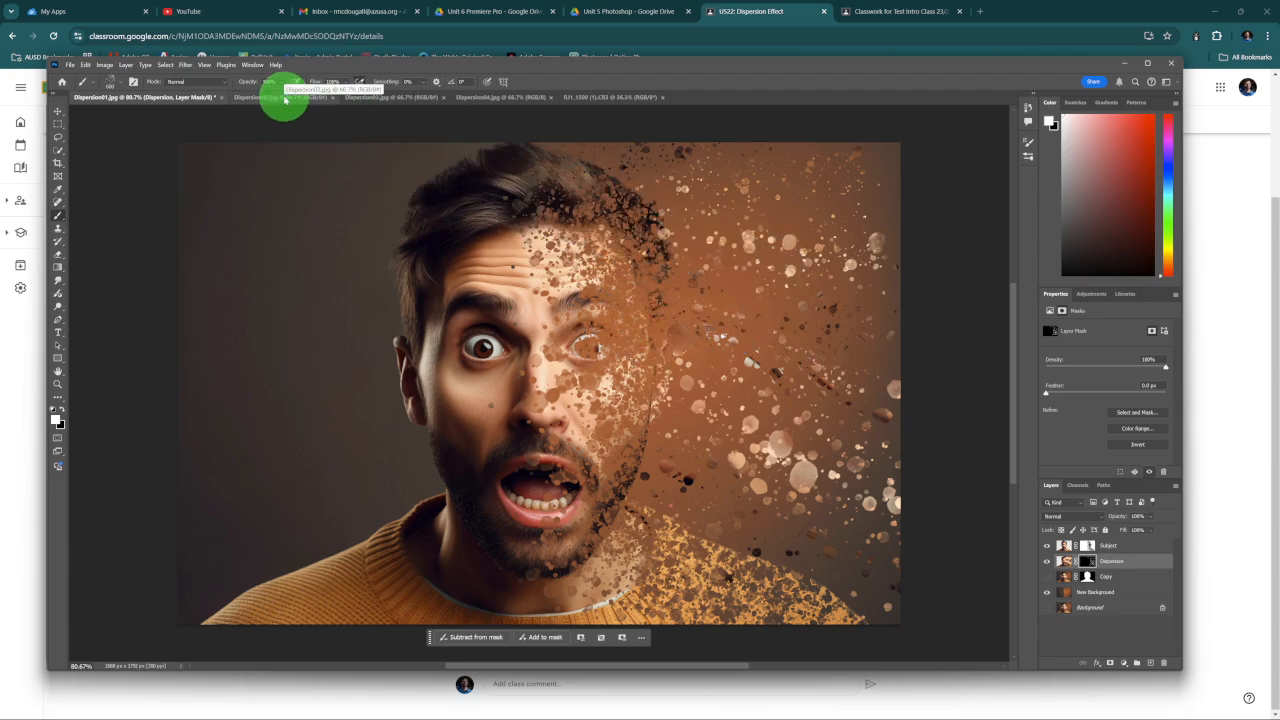
Look through the Dispersion02, Dispersion03 and Dispersion04 practice images and compare them with the finished effect in Dispersion01.jpg.
click(284, 97)
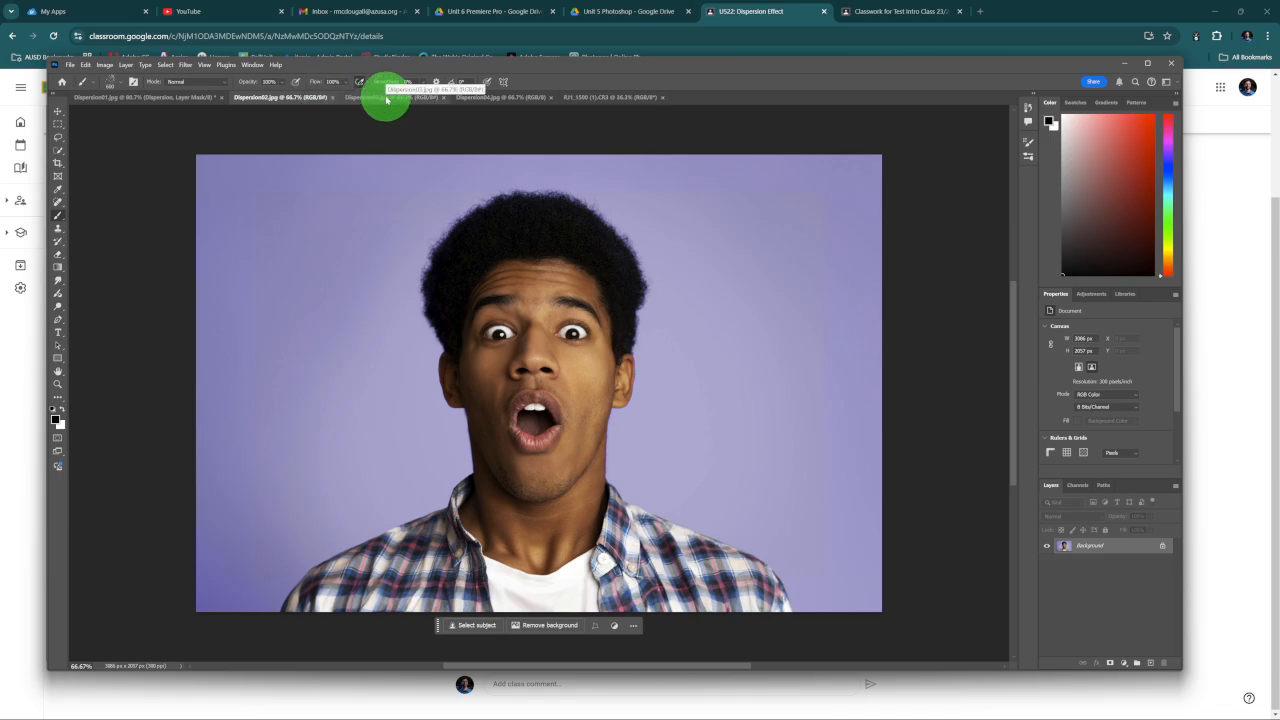
click(386, 97)
click(485, 98)
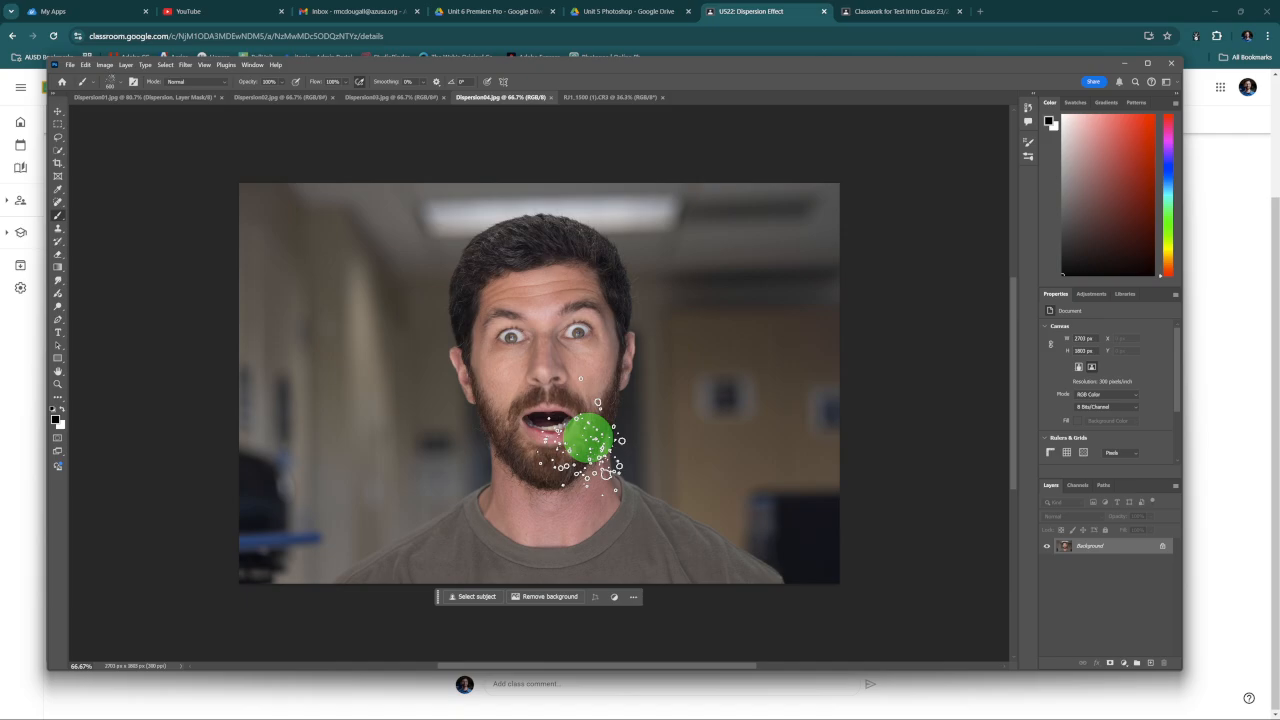
click(163, 97)
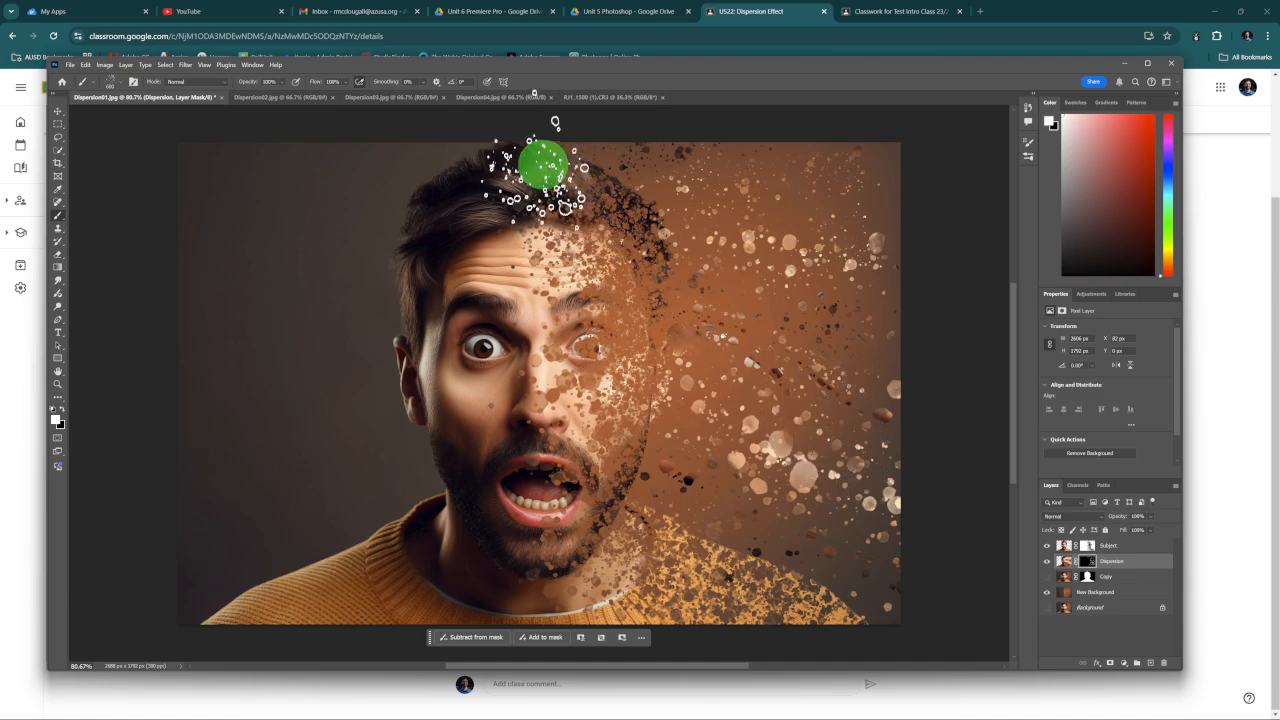
click(501, 97)
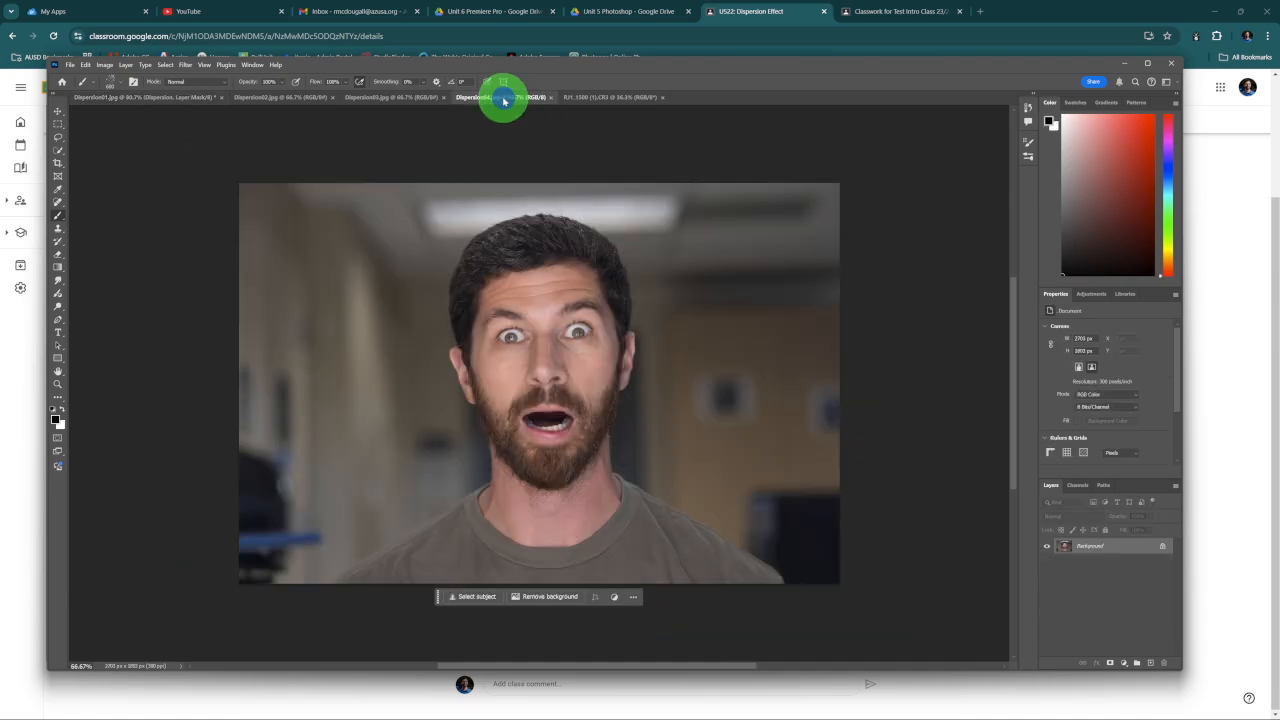
click(397, 102)
click(283, 101)
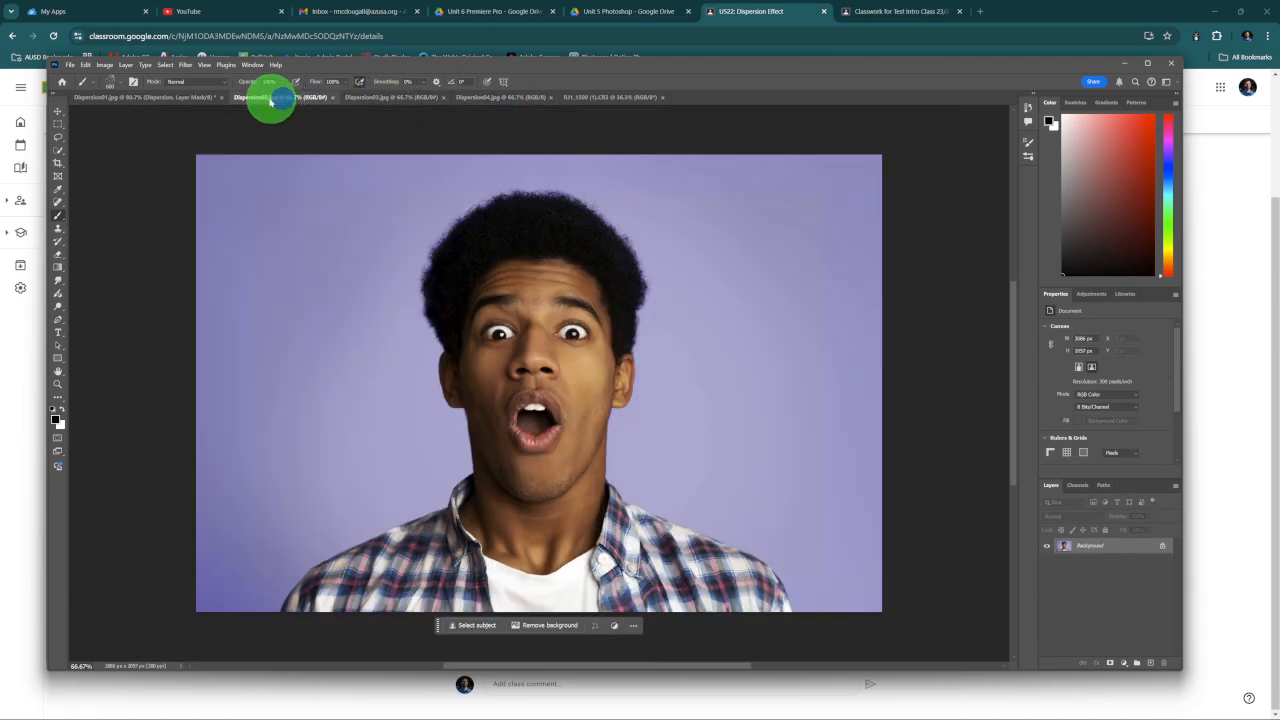
click(192, 100)
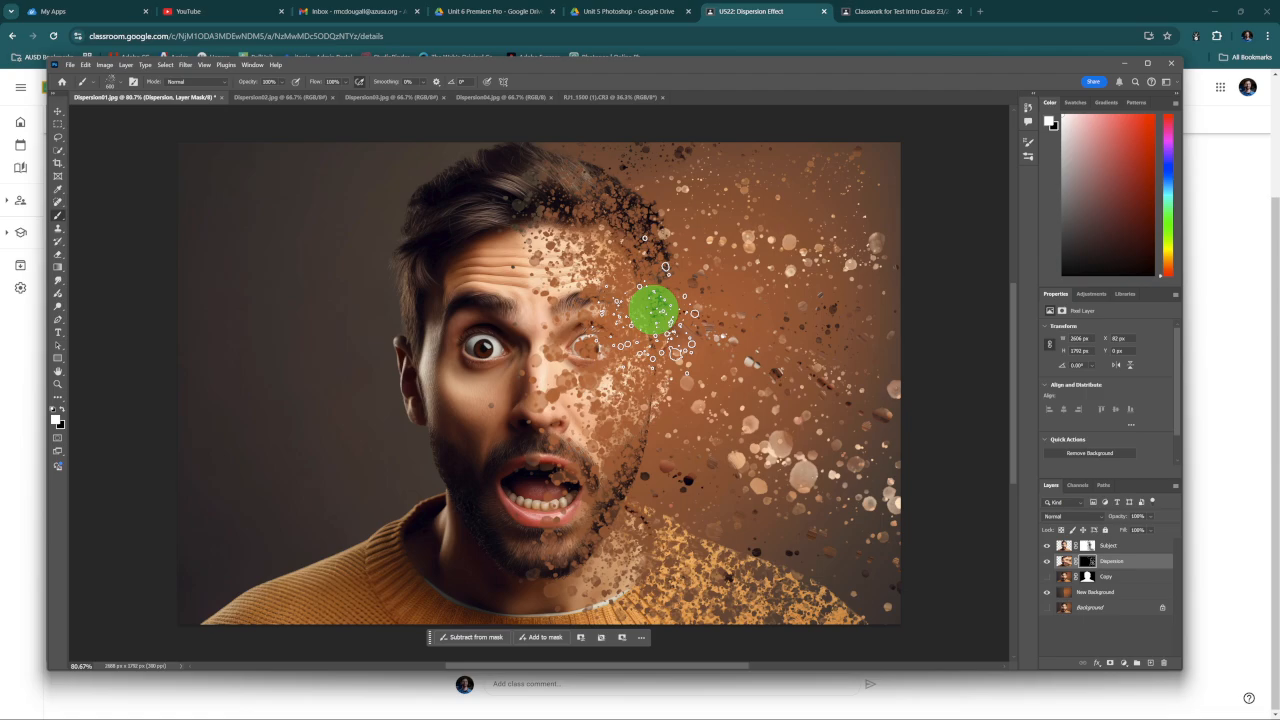
Switch to Google Classroom and review the instructions of the U522: Dispersion Effect assignment from the beginning.
click(1211, 289)
scroll(831, 306, up, 3)
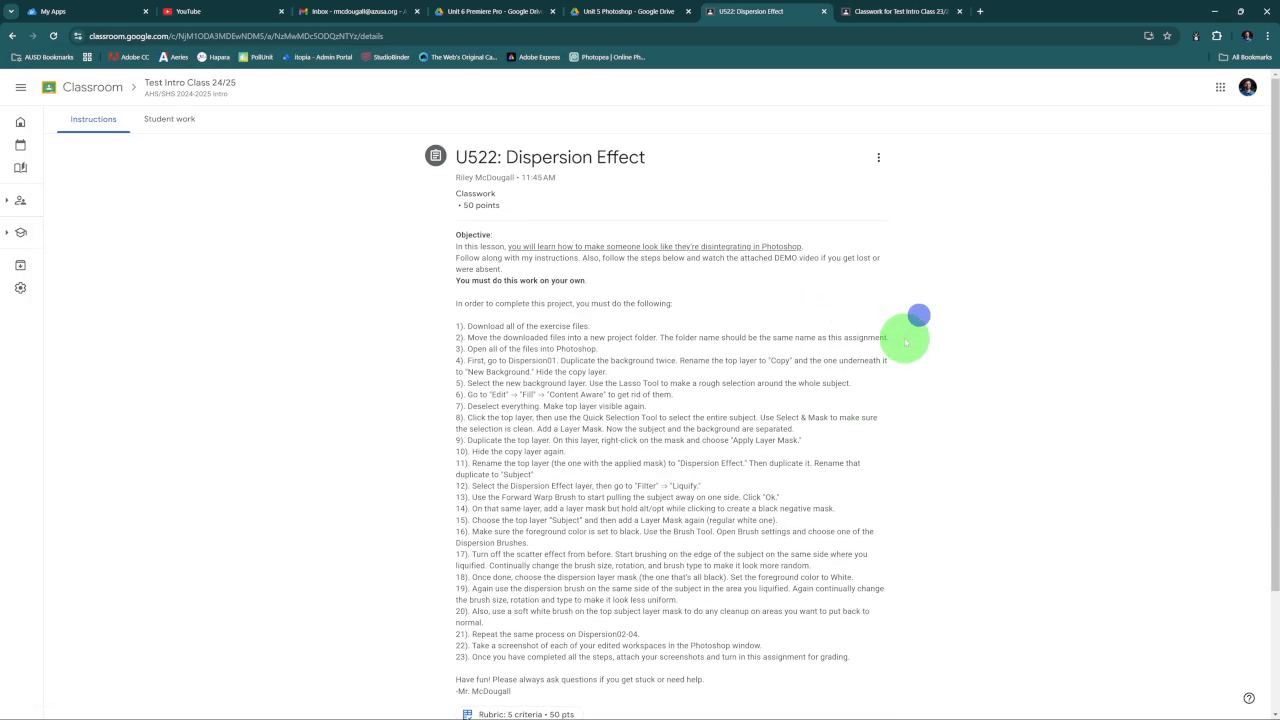